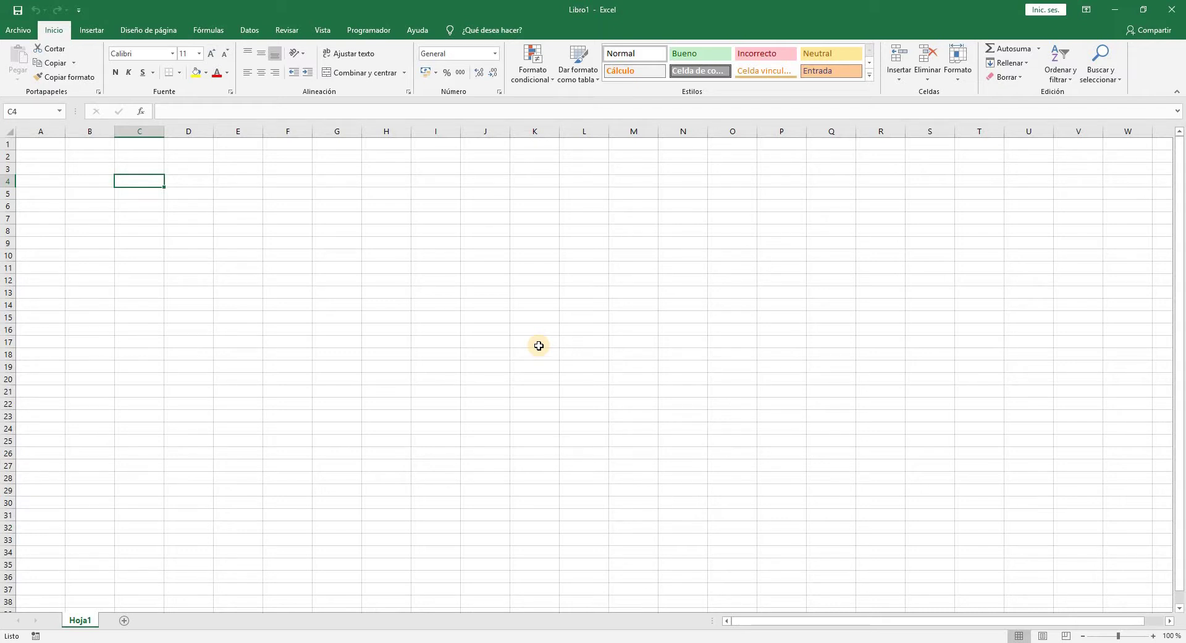
# Enter the text hola in C4, the number 45 in C5 and the date 12/05/2011 in C6
pyautogui.write('hola')
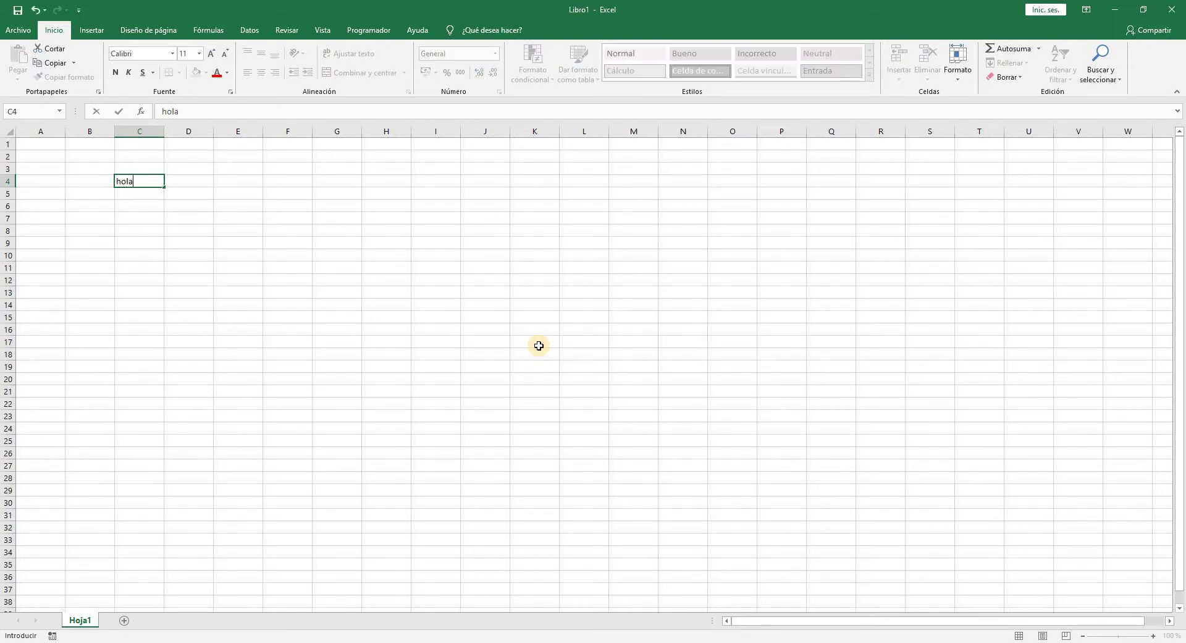
pyautogui.press('Return')
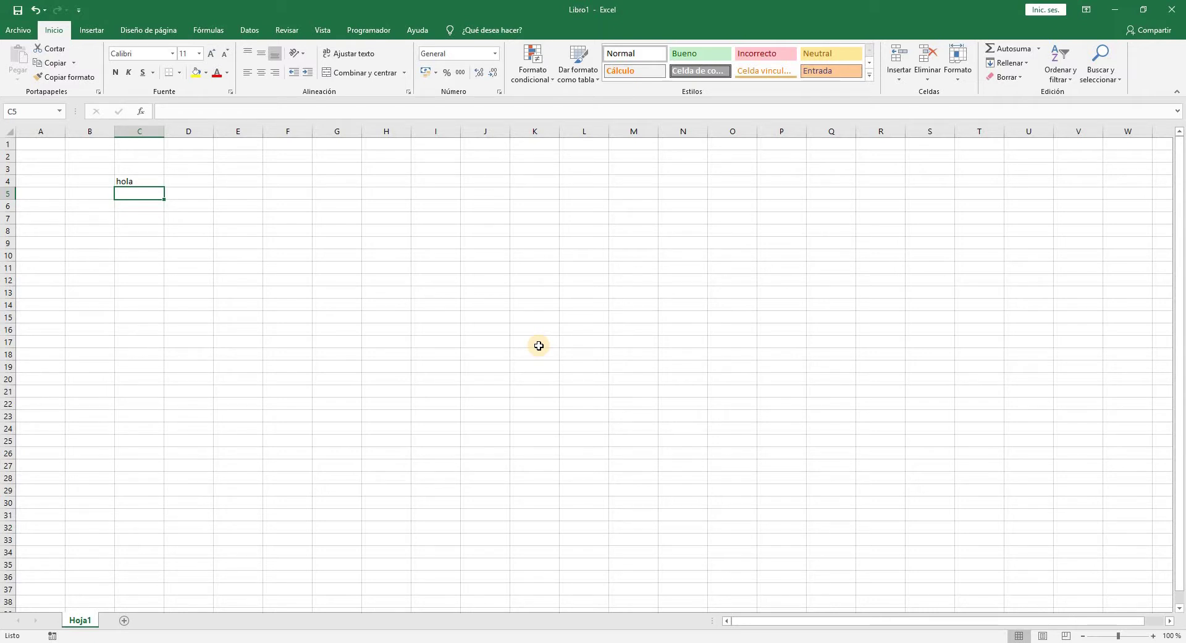
pyautogui.write('45')
pyautogui.press('Return')
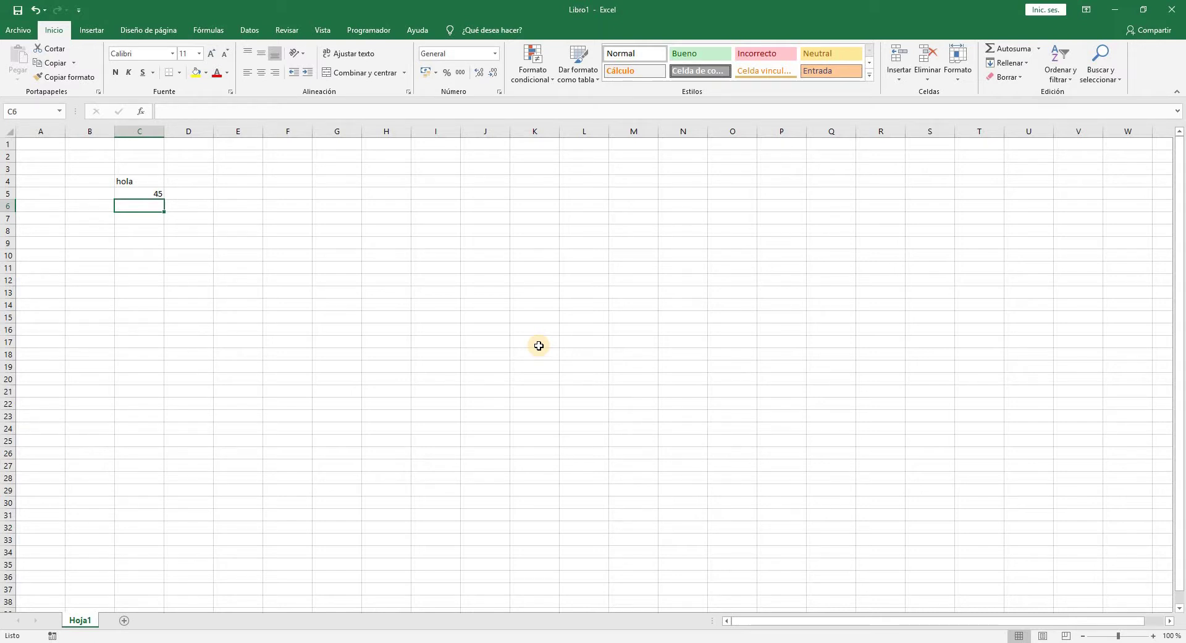
pyautogui.write('12/')
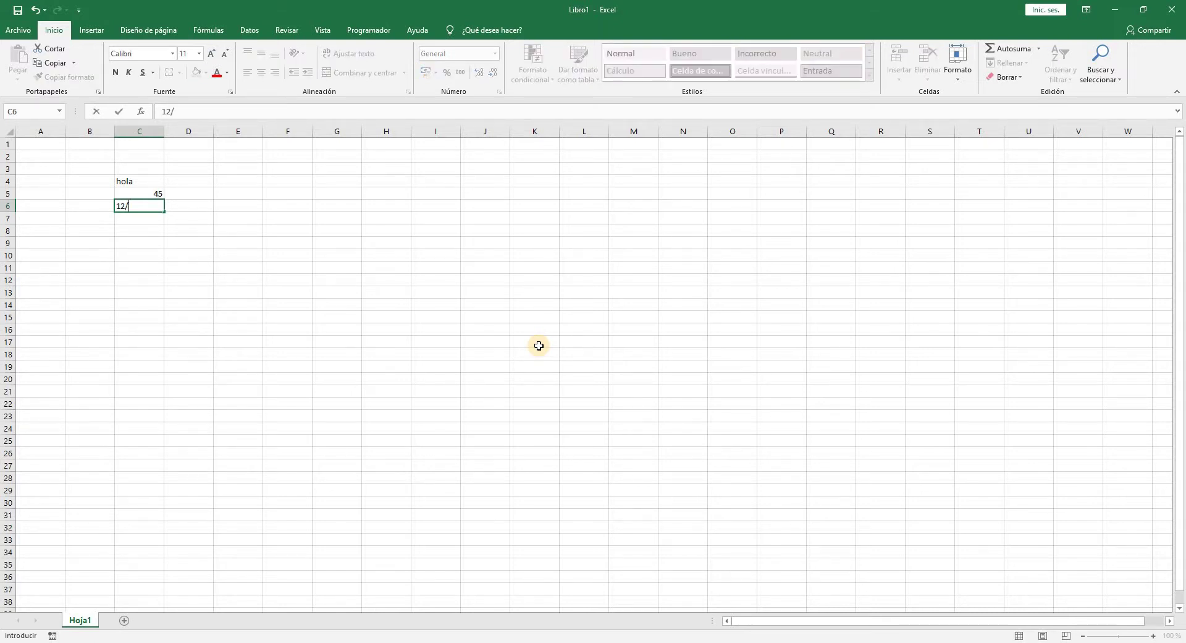
pyautogui.write('05/2011')
pyautogui.press('Return')
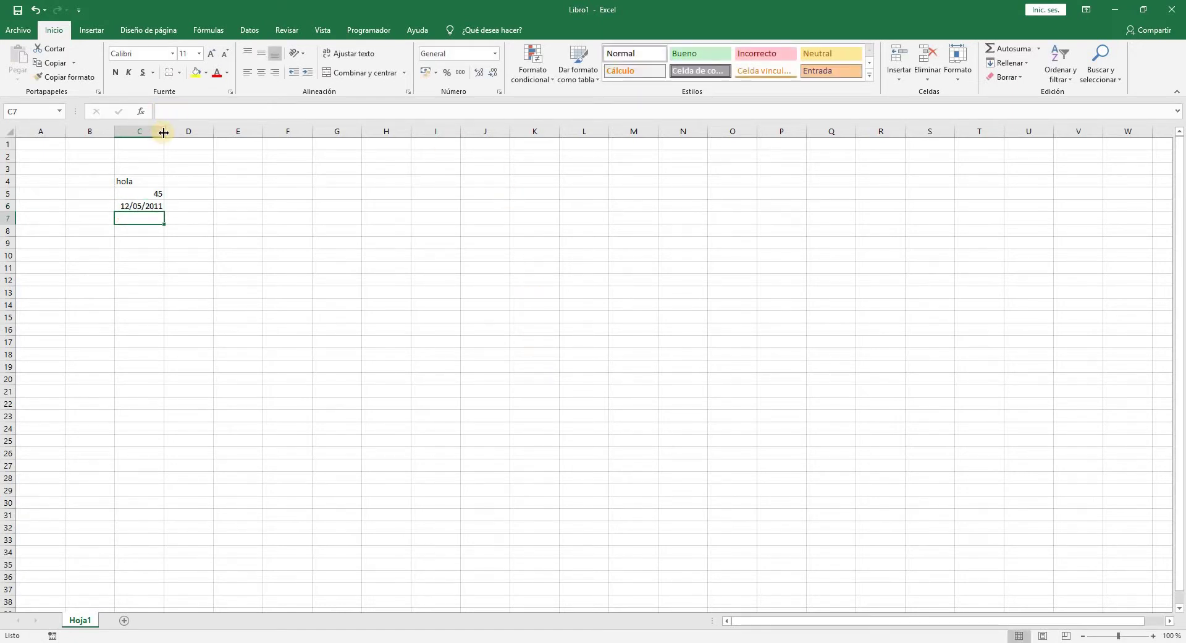
# Widen column C slightly and enter the logical value falso in cell C7
pyautogui.moveTo(164, 132); pyautogui.dragTo(179, 132)
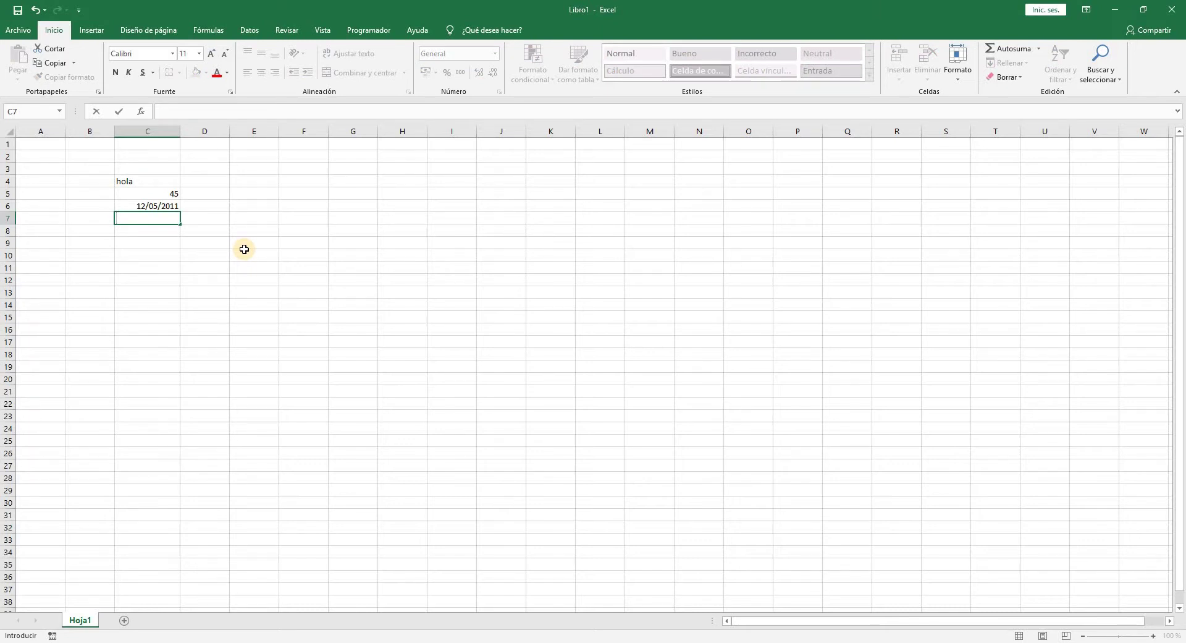
pyautogui.write('falso')
pyautogui.press('Return')
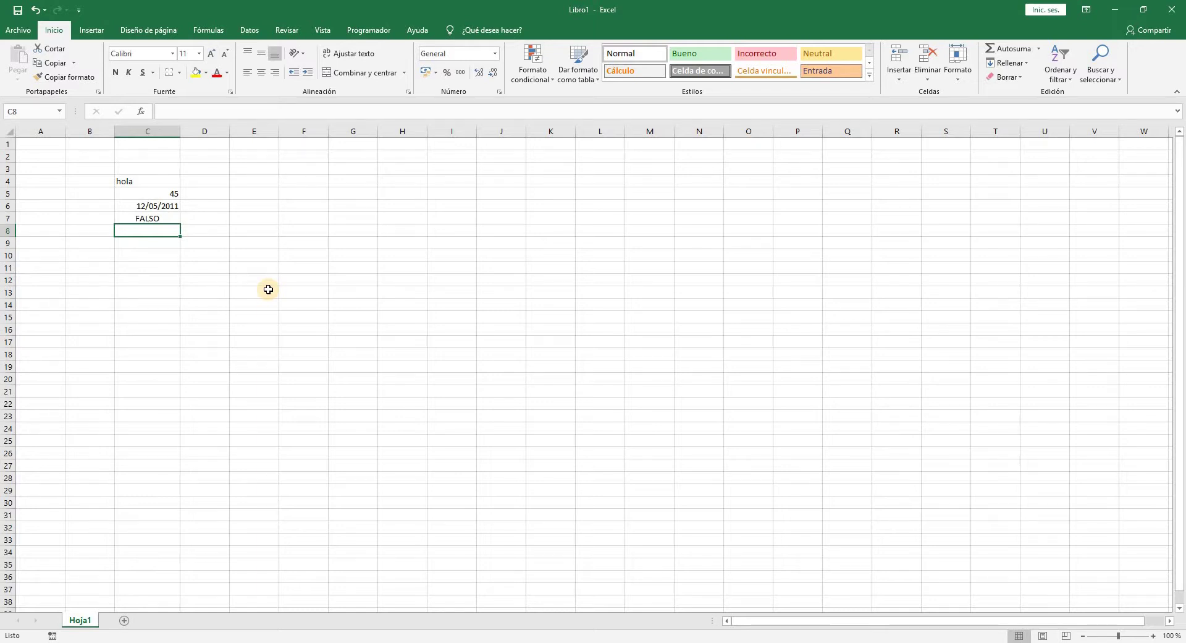
# Try left, right and centred horizontal alignment on the logical value in C7, ending with its explicit alignment cleared
pyautogui.click(171, 219)
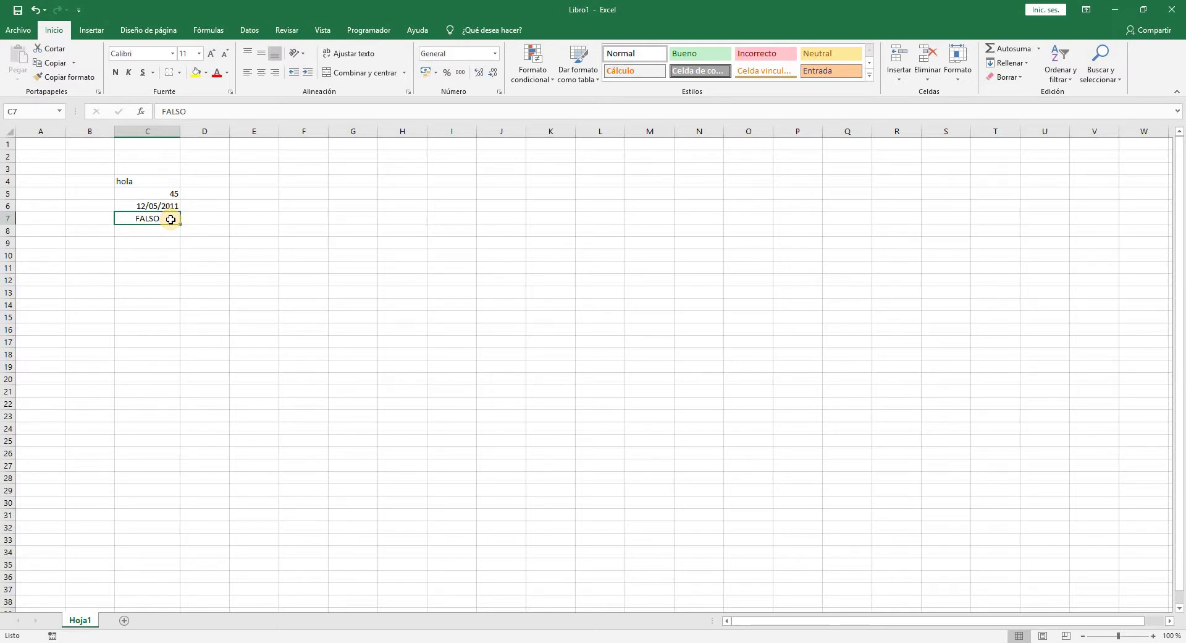
pyautogui.click(247, 72)
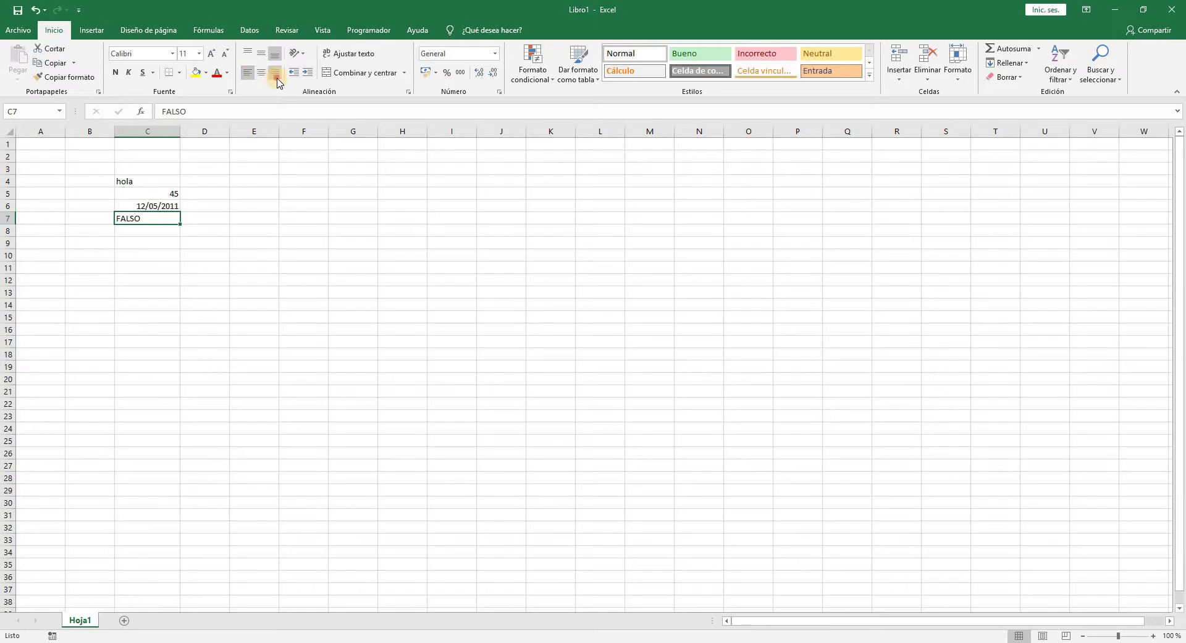
pyautogui.click(275, 74)
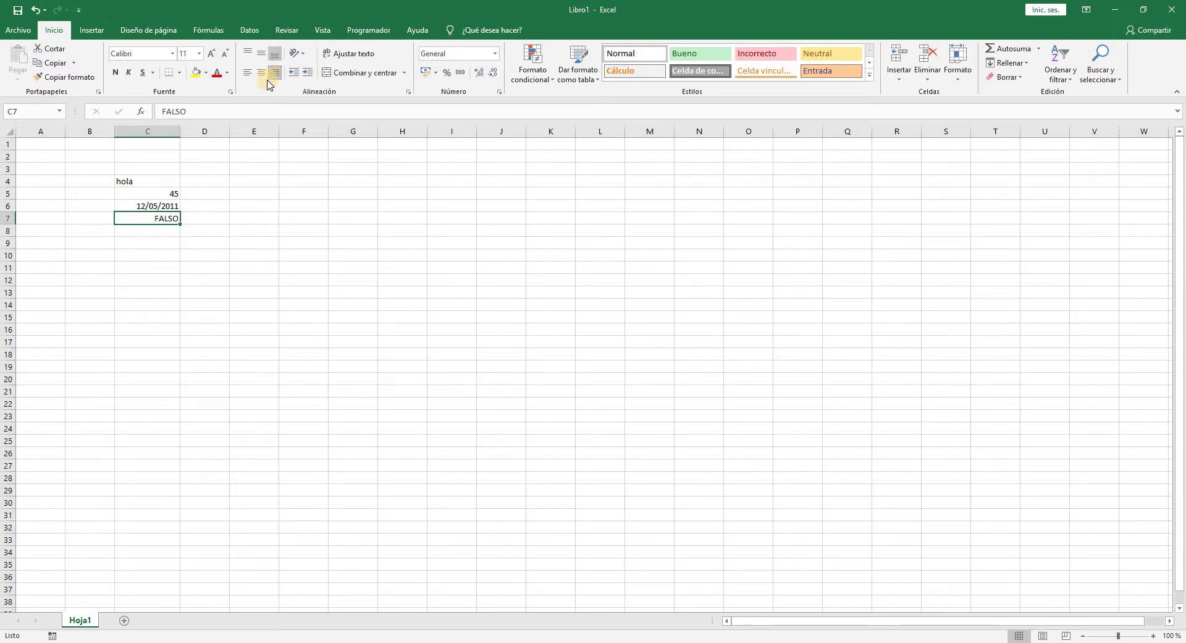
pyautogui.click(262, 74)
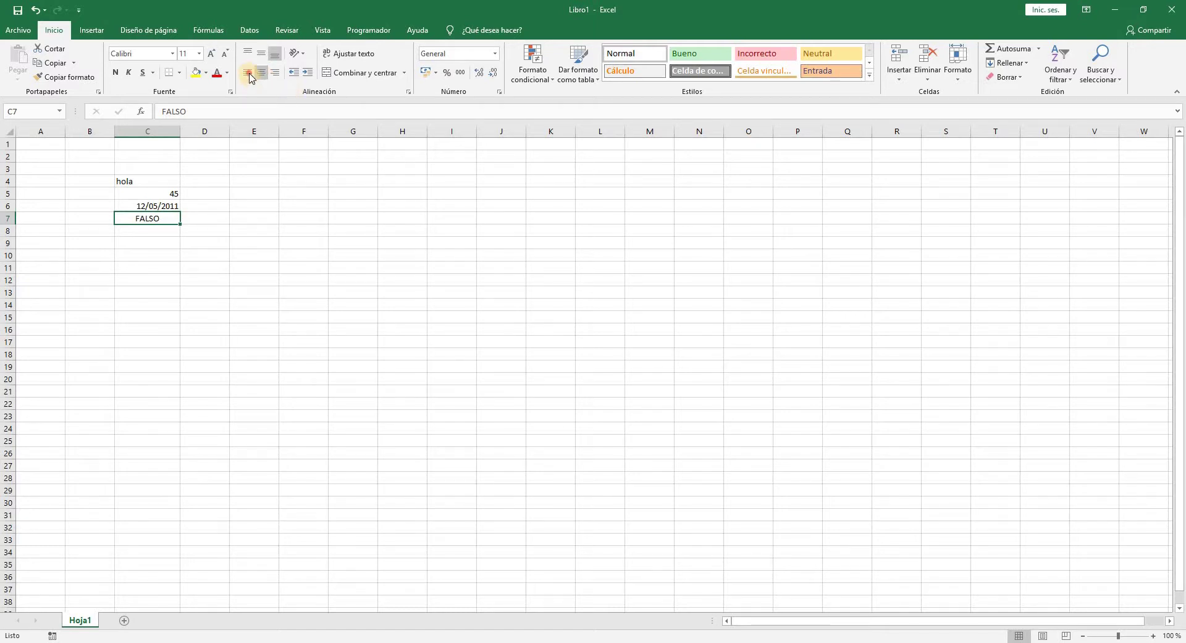
pyautogui.click(249, 73)
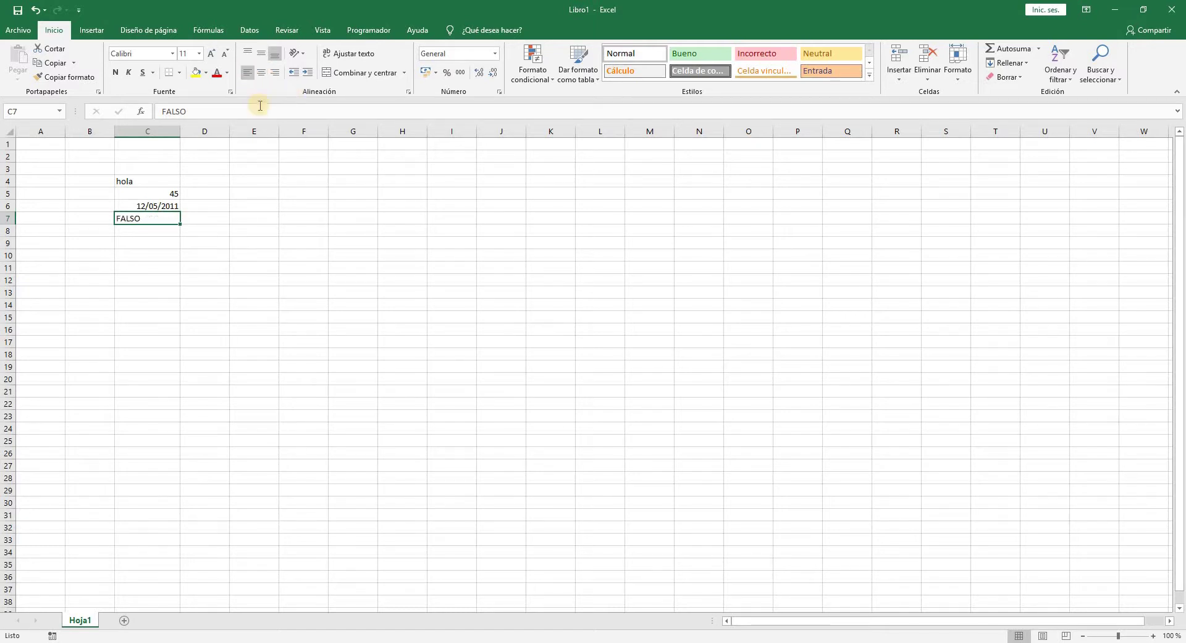
pyautogui.click(249, 76)
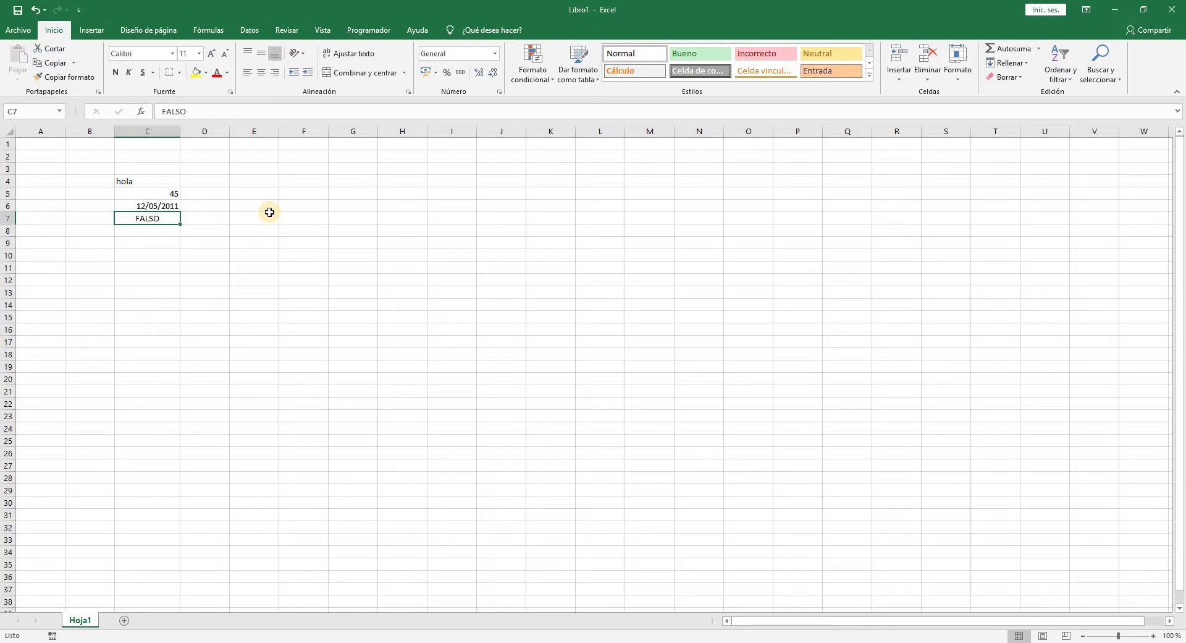
# Try left, centred and right horizontal alignment on the number in C5, ending with its explicit alignment cleared
pyautogui.click(155, 195)
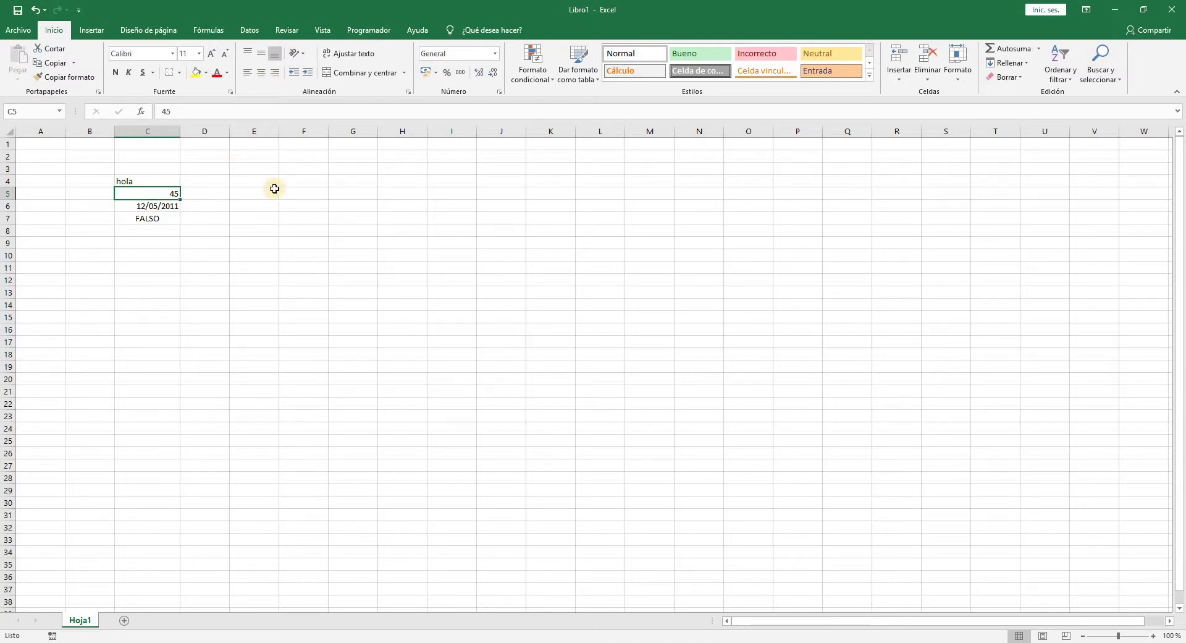
pyautogui.click(247, 75)
pyautogui.click(260, 73)
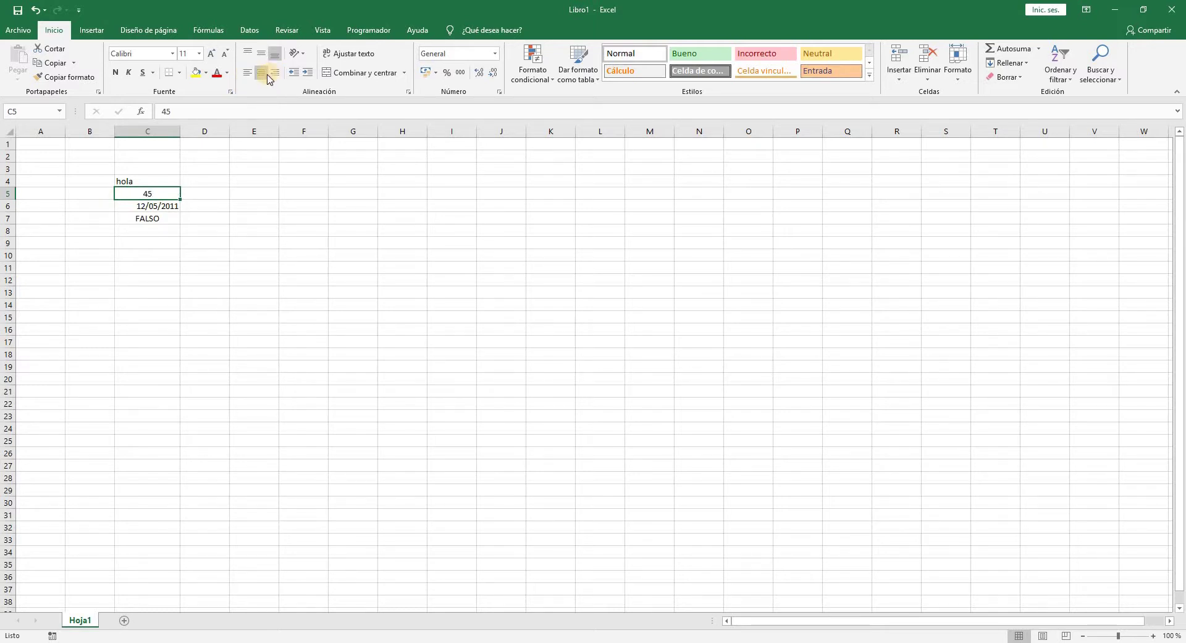
pyautogui.click(275, 73)
pyautogui.click(247, 75)
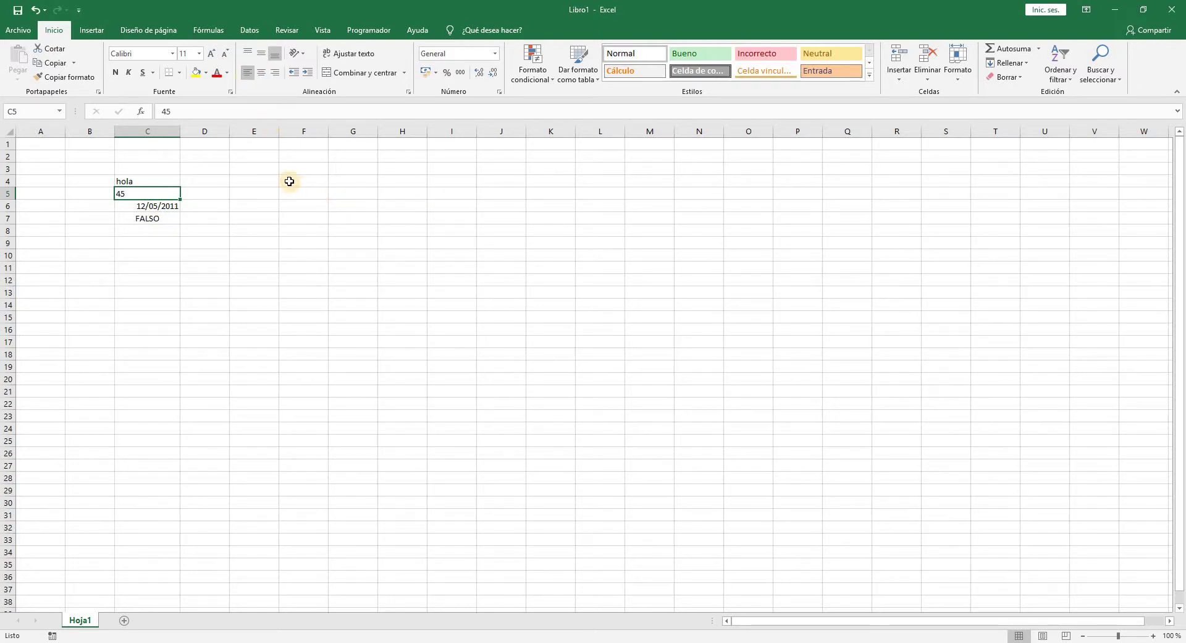
pyautogui.click(250, 77)
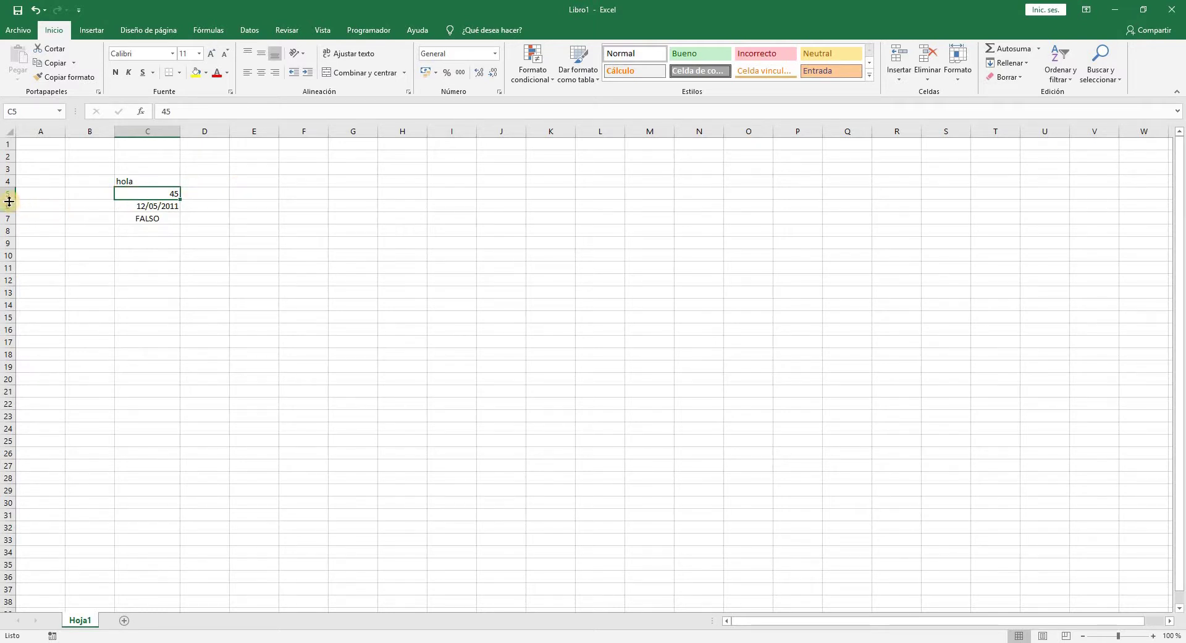
# Make row 5 about four times taller and try C5's top, middle and bottom alignments, finishing with its content centred vertically and horizontally
pyautogui.moveTo(9, 201); pyautogui.dragTo(14, 241)
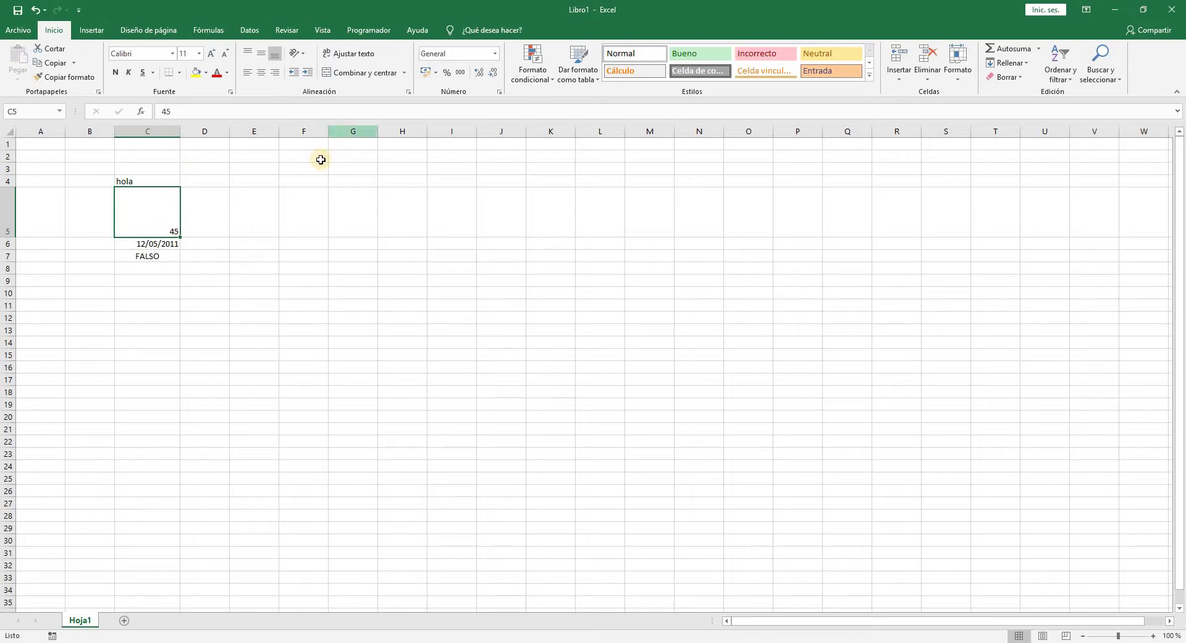
pyautogui.click(249, 55)
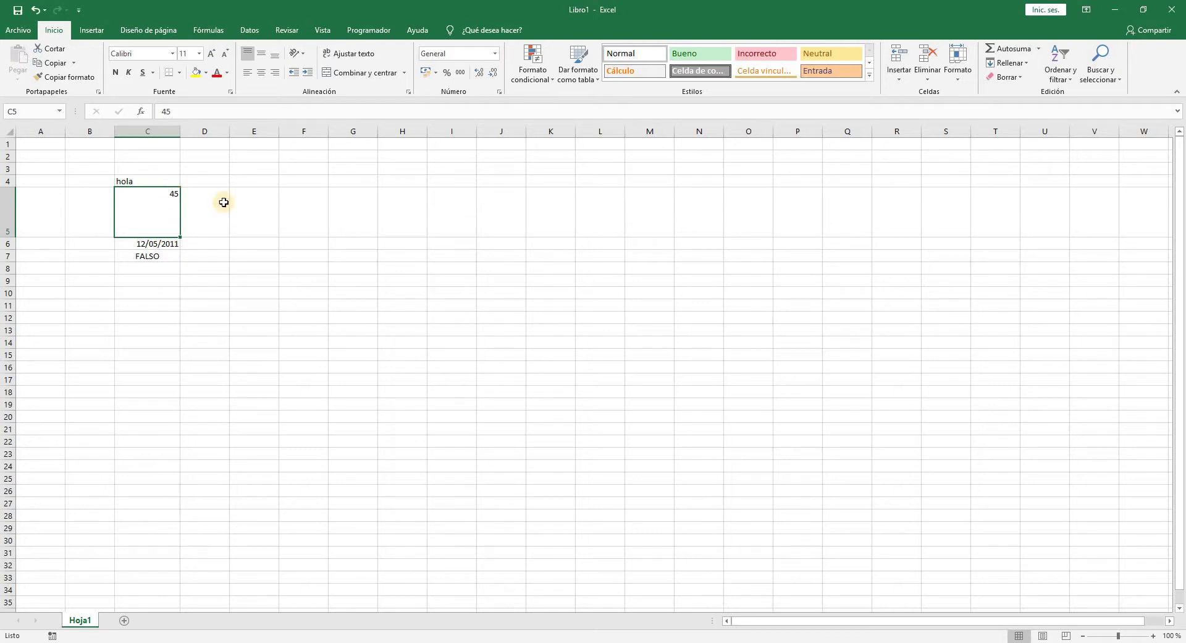
pyautogui.click(264, 57)
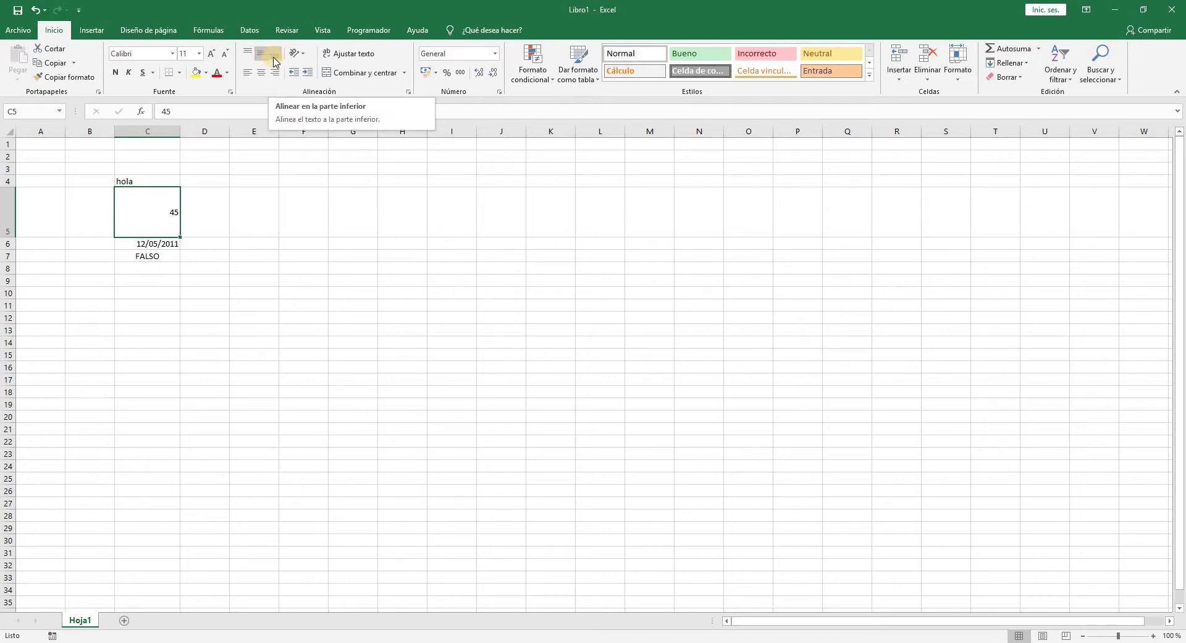
pyautogui.click(273, 58)
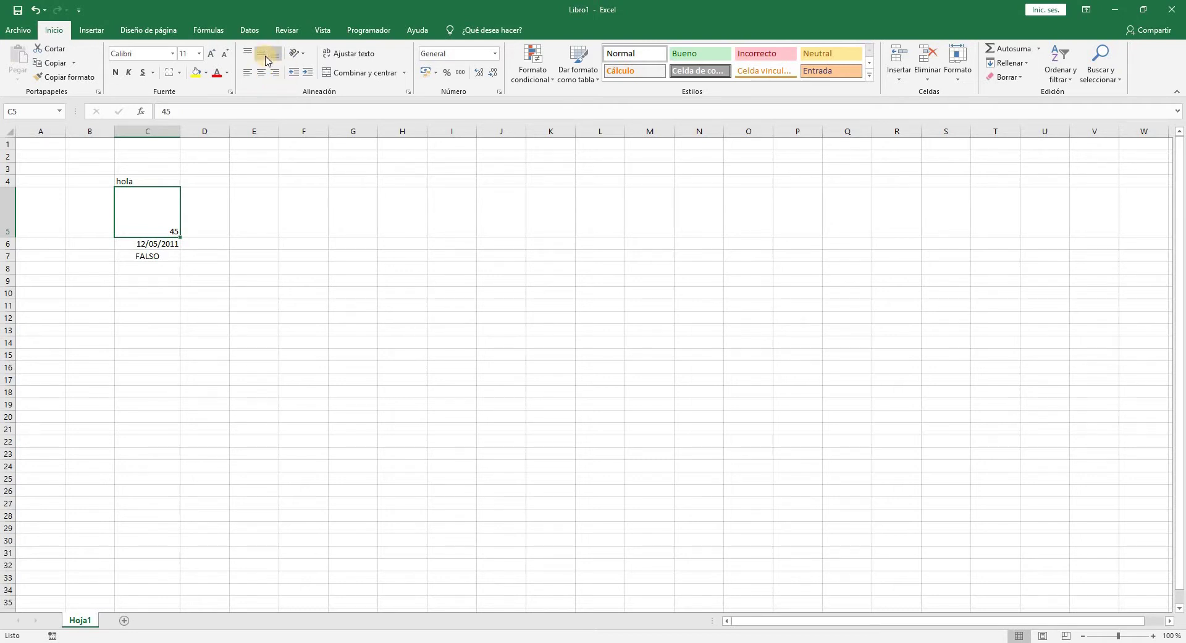
pyautogui.click(266, 60)
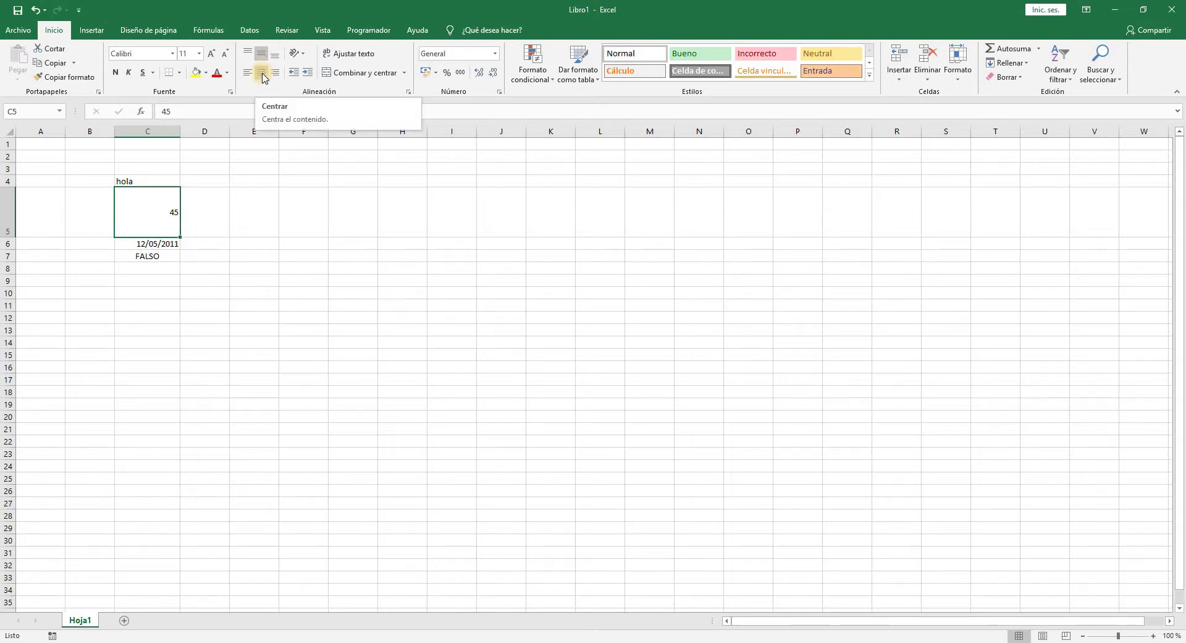
pyautogui.click(262, 74)
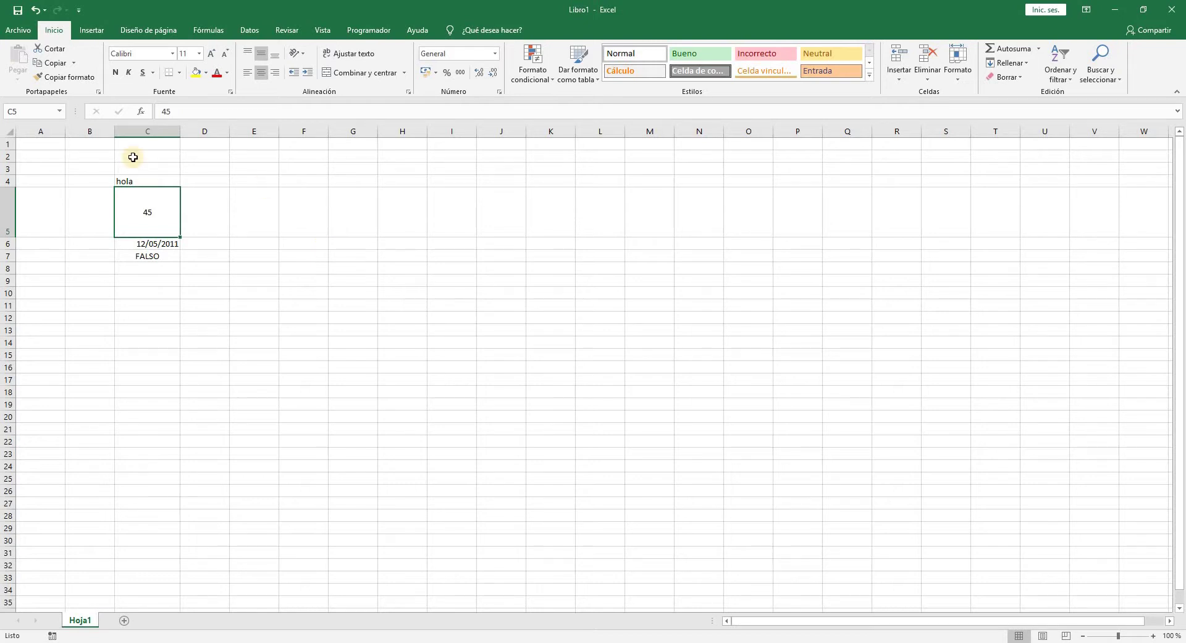
# Make row 4 about as tall as row 5 and centre the text in C4 vertically and horizontally
pyautogui.moveTo(7, 185); pyautogui.dragTo(6, 224)
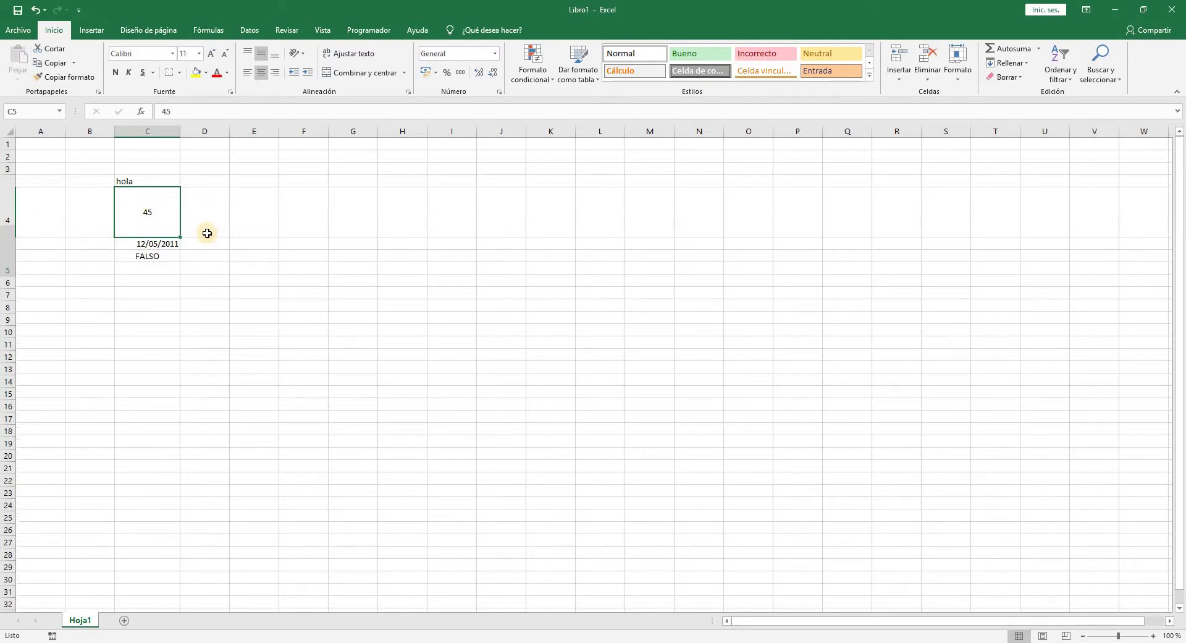
pyautogui.press('Up')
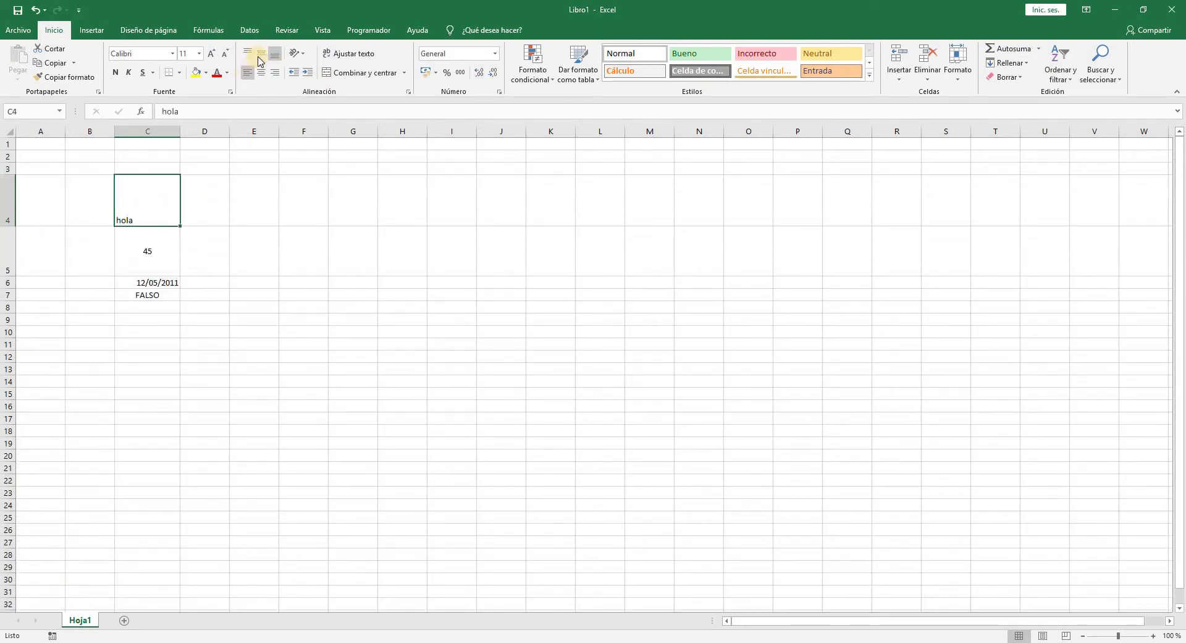
pyautogui.click(260, 53)
pyautogui.click(259, 74)
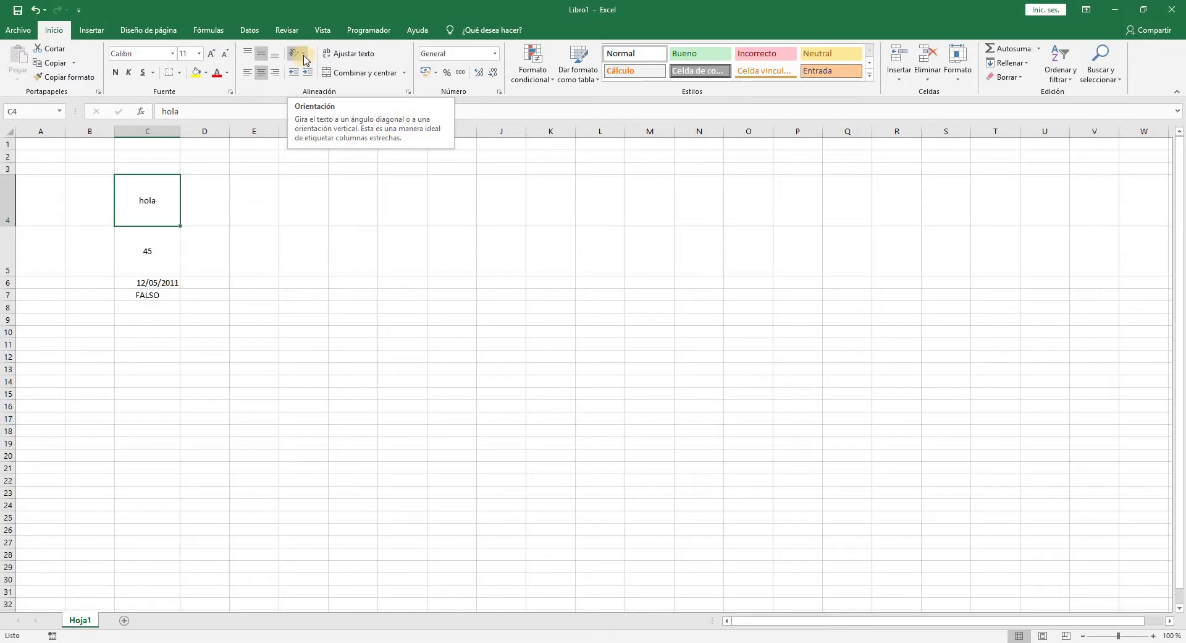
# Try the Ángulo ascendente and Ángulo descendente text orientations on cell C4
pyautogui.click(303, 60)
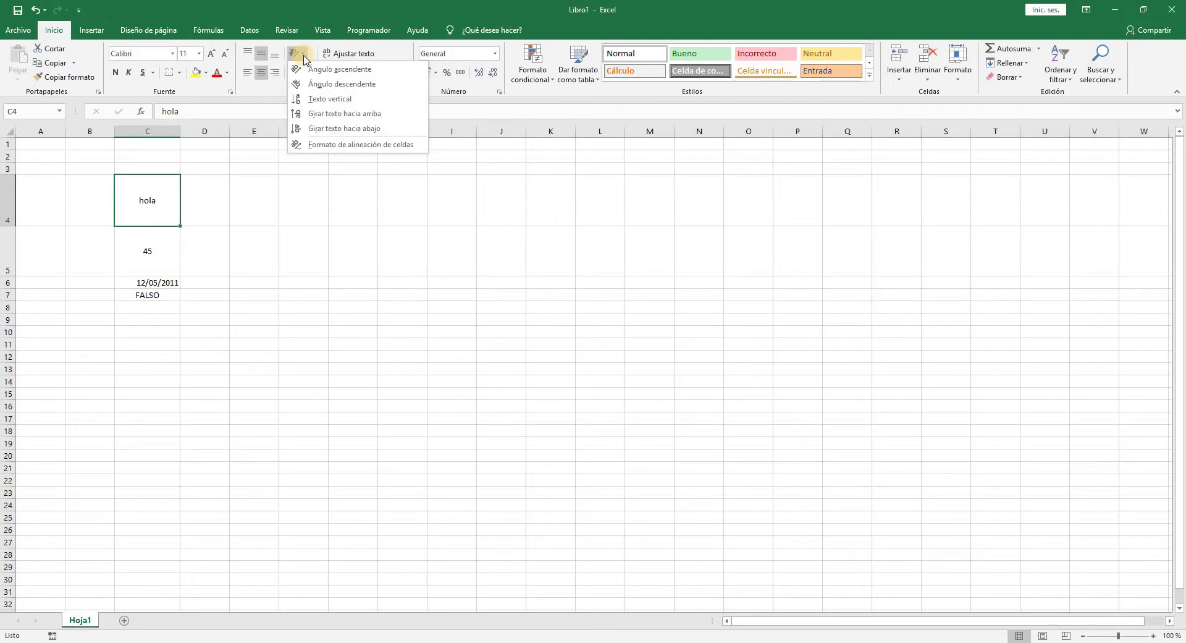
pyautogui.click(385, 72)
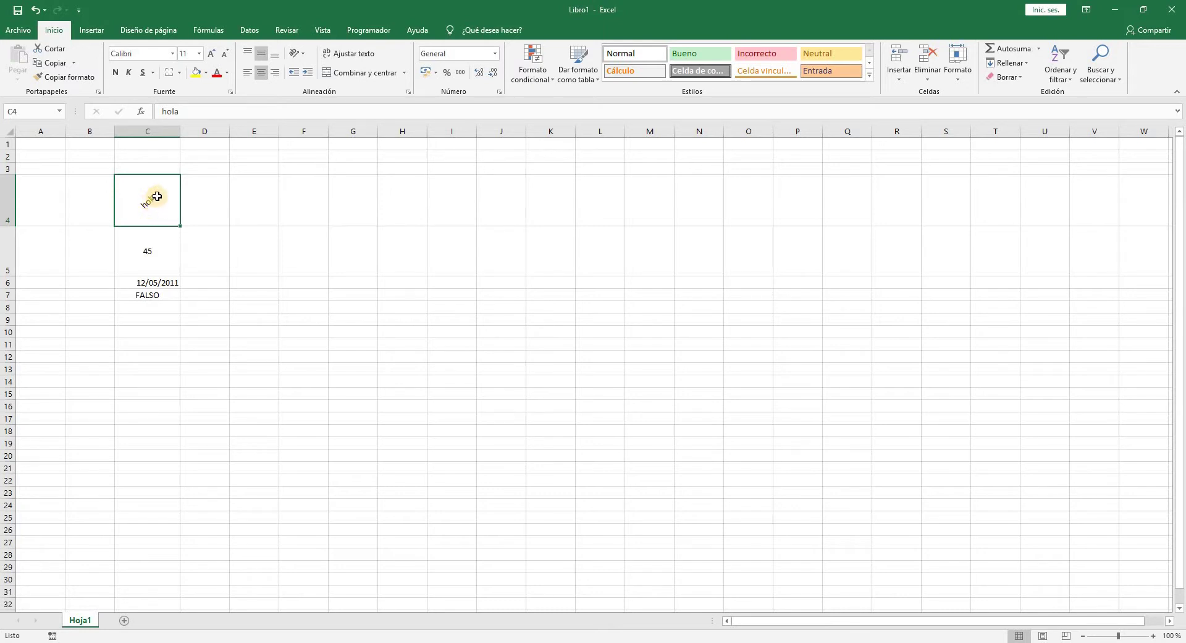
pyautogui.click(298, 53)
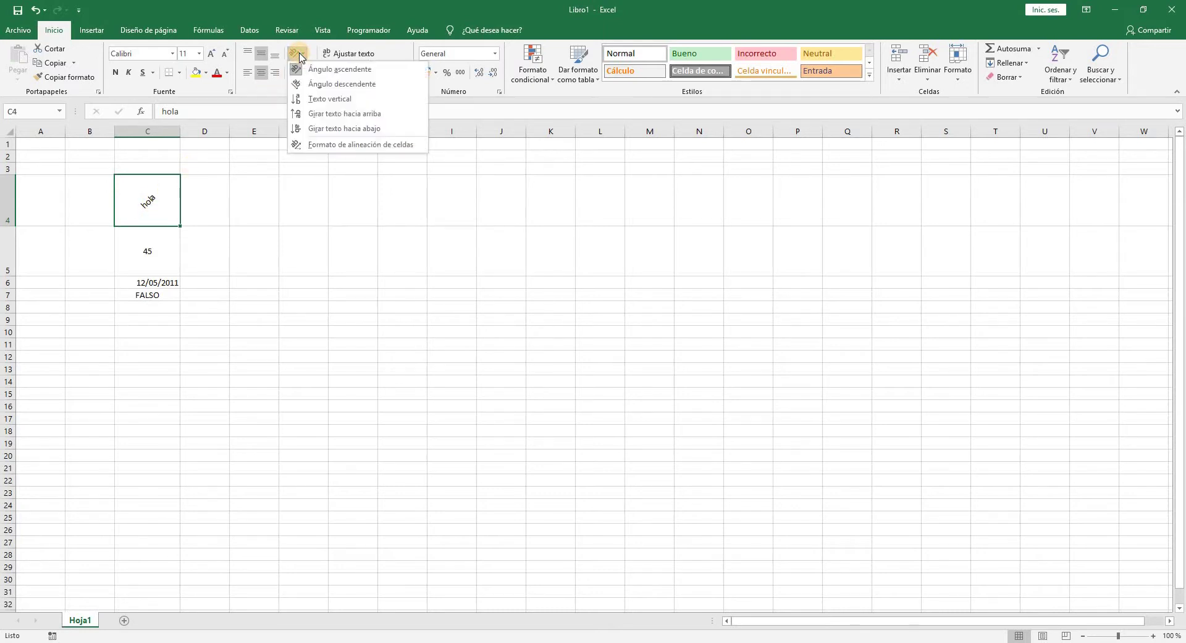
pyautogui.click(349, 85)
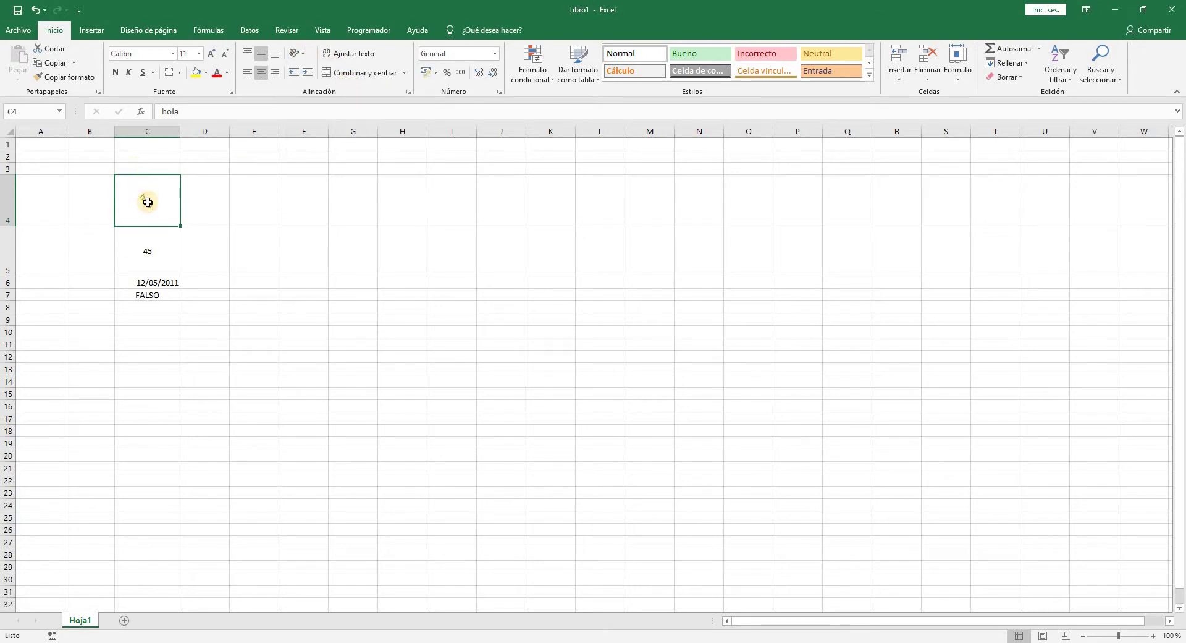
# Try the Texto vertical orientation on cell C4 and replace it with Girar texto hacia arriba
pyautogui.click(305, 55)
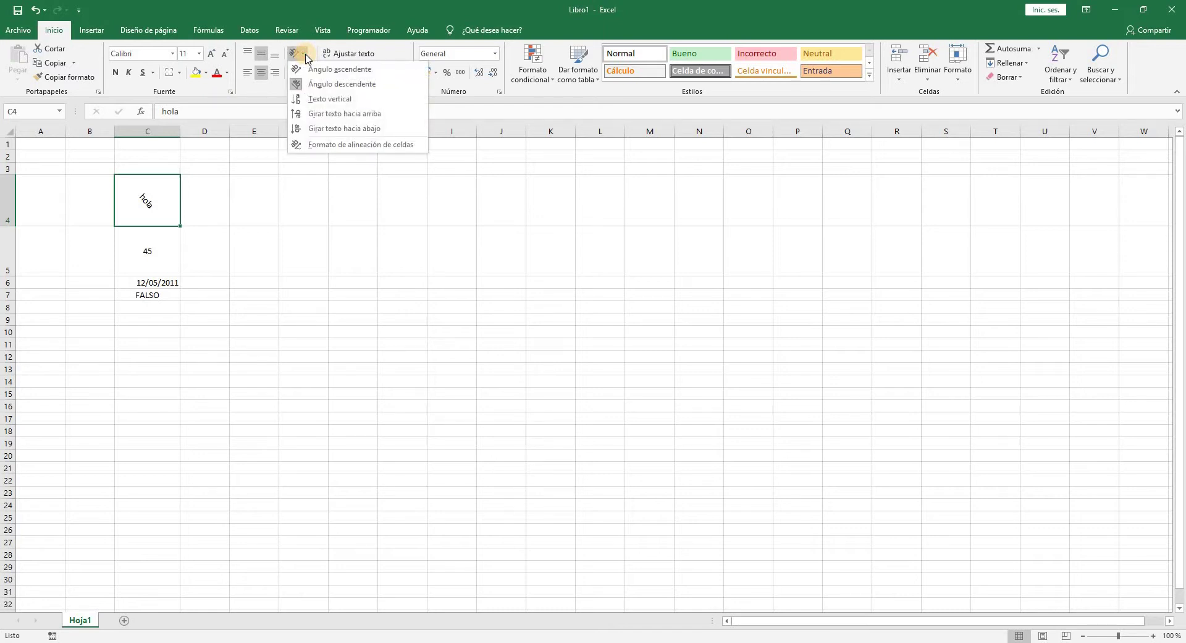
pyautogui.click(382, 102)
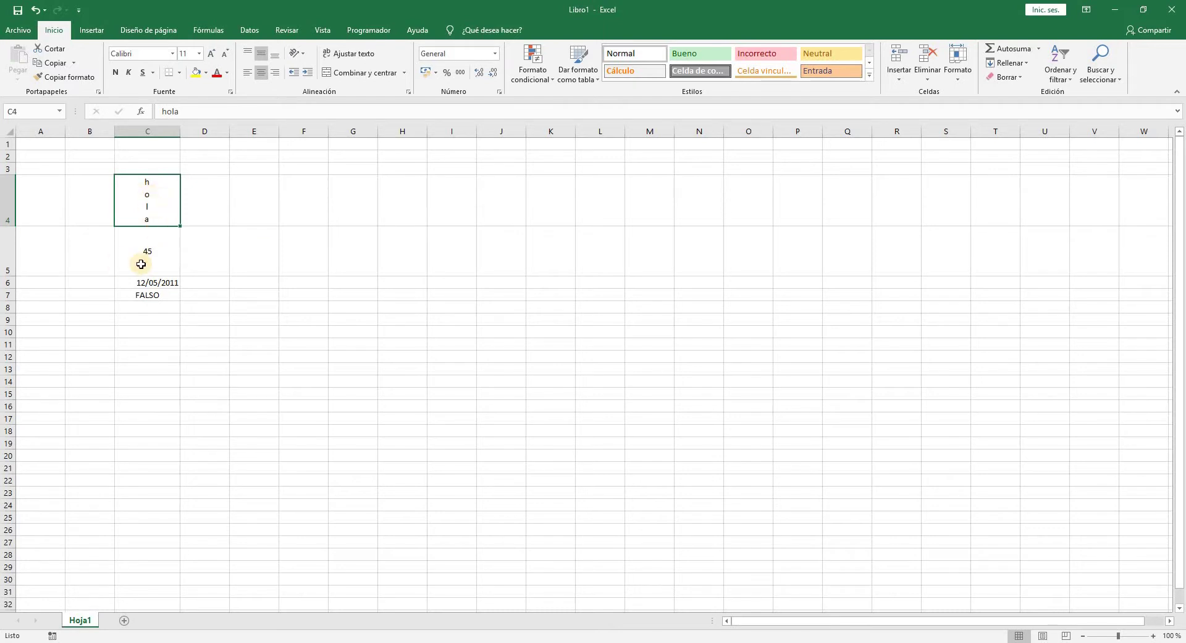
pyautogui.click(299, 58)
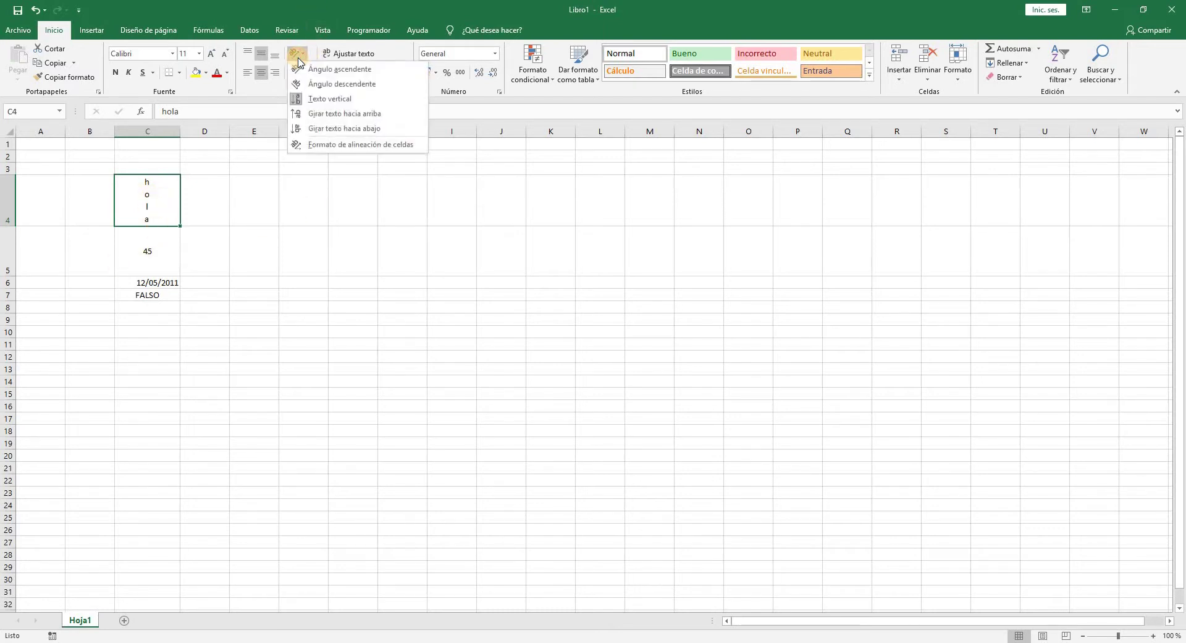
pyautogui.click(355, 113)
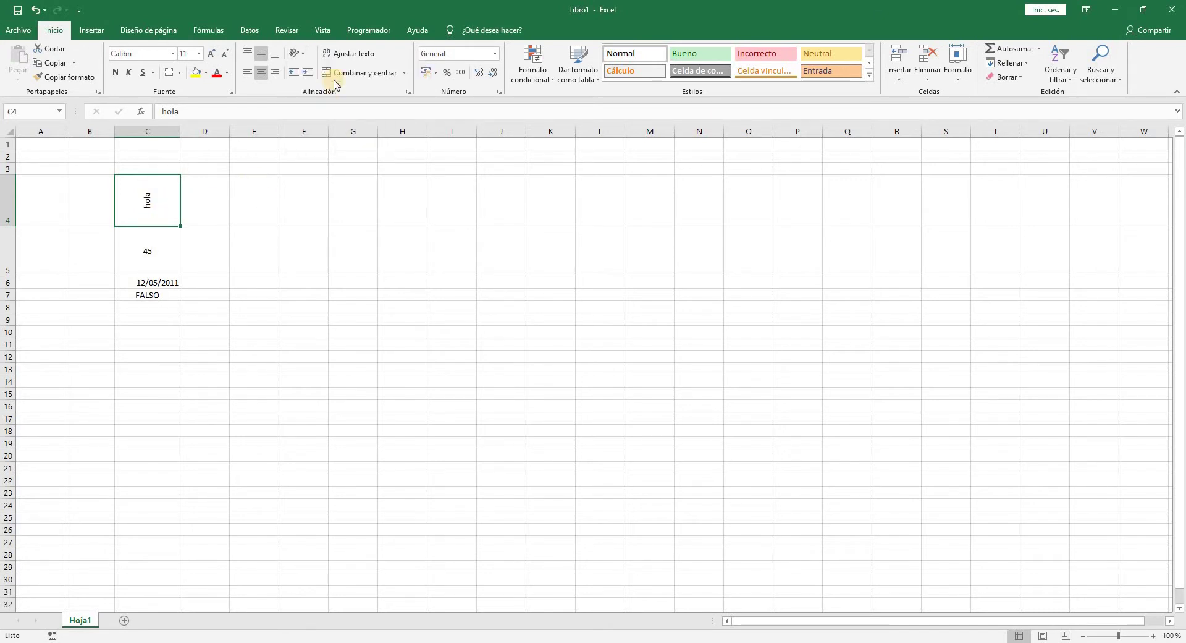
# Try the Girar texto hacia abajo orientation on cell C4 and switch it off again to return the text to horizontal
pyautogui.click(297, 53)
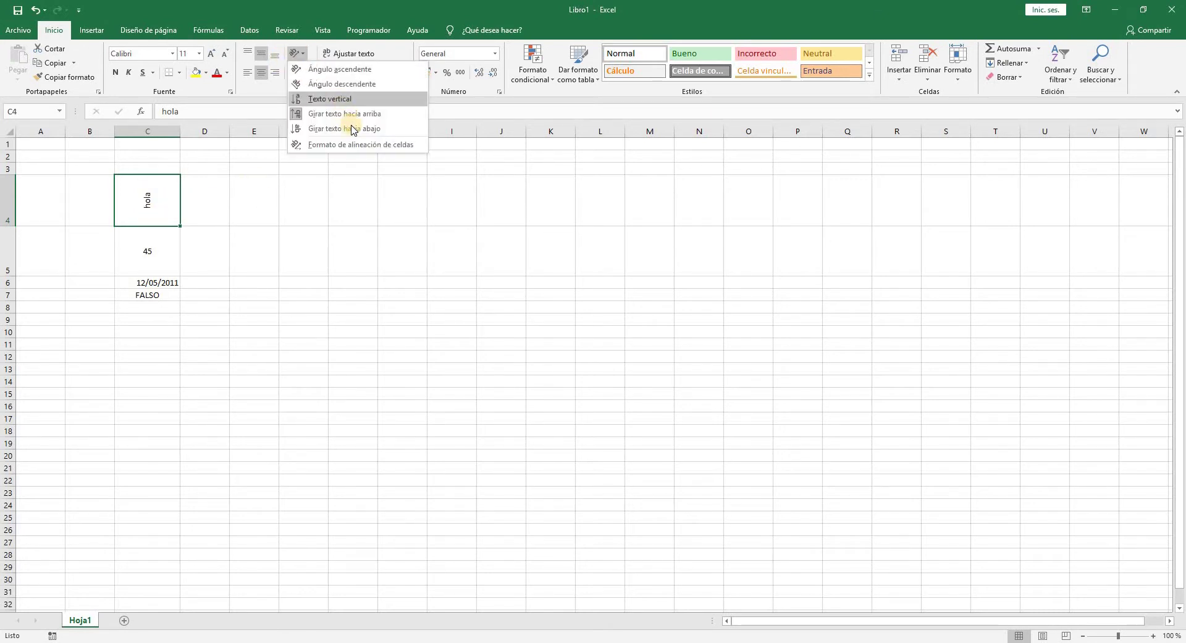
pyautogui.click(352, 129)
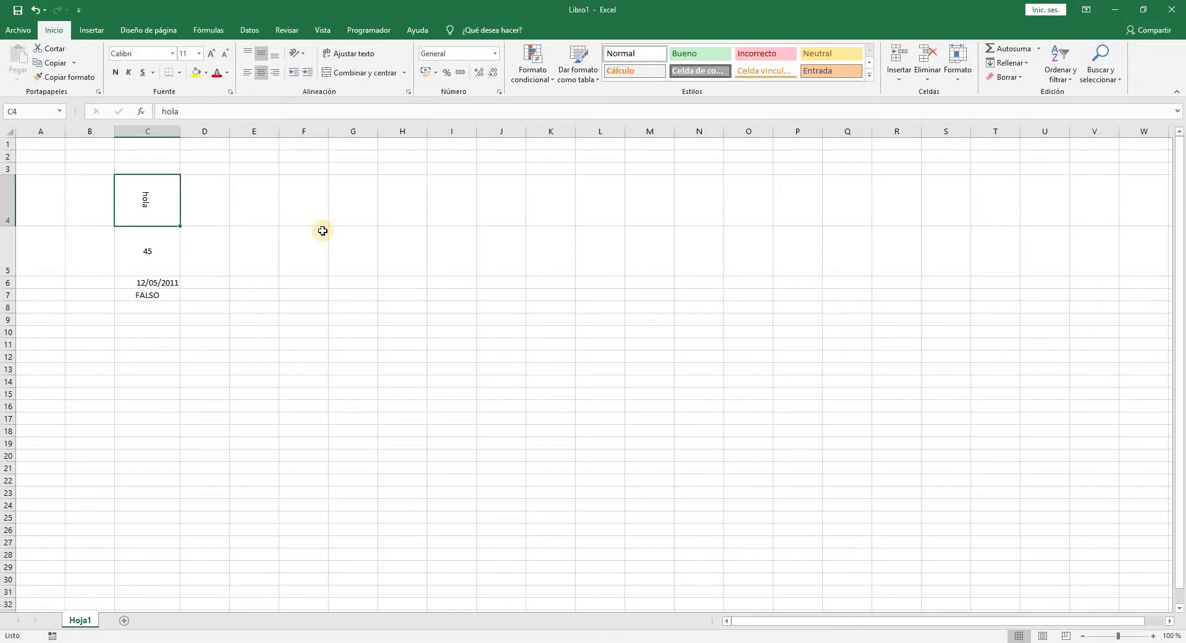
pyautogui.click(300, 58)
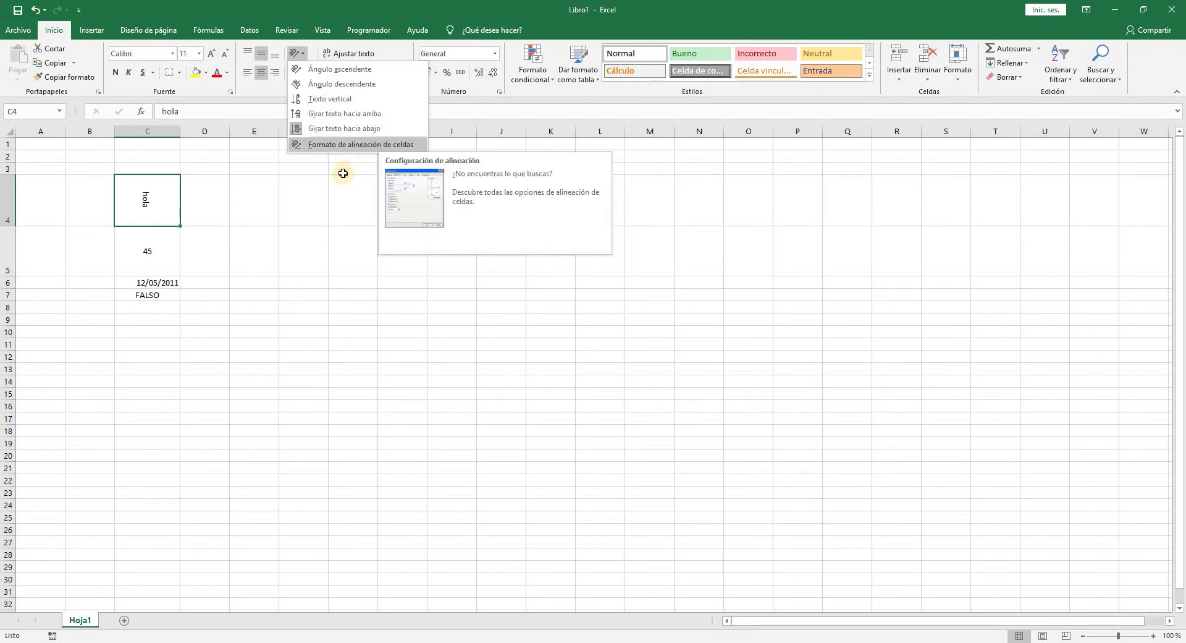
pyautogui.click(302, 53)
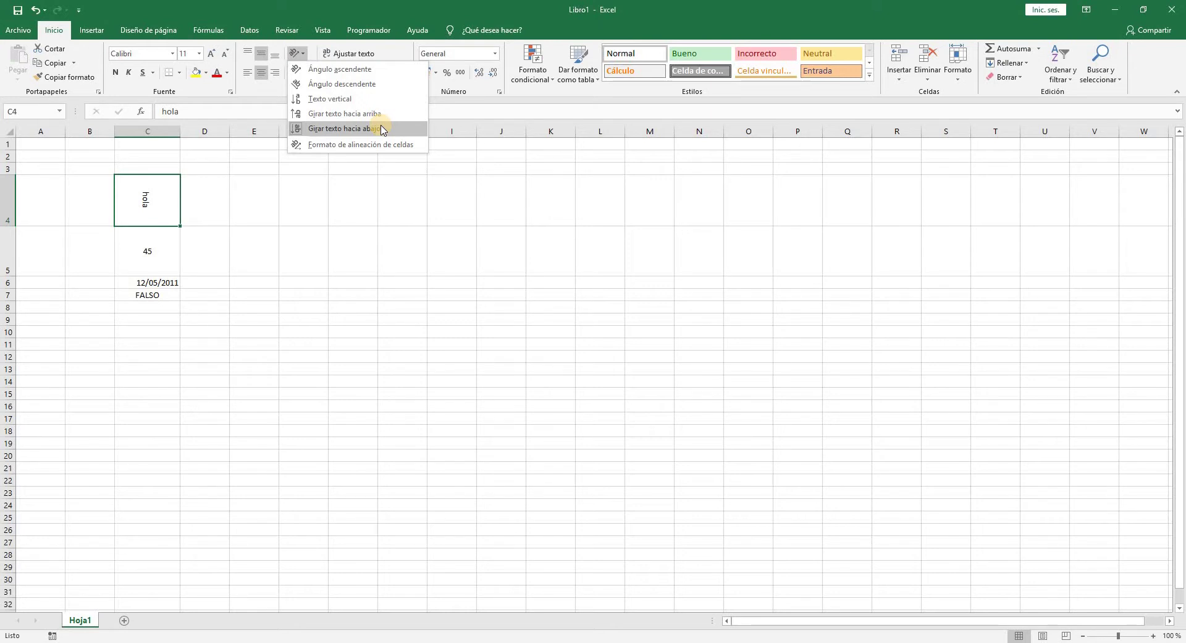
pyautogui.click(380, 216)
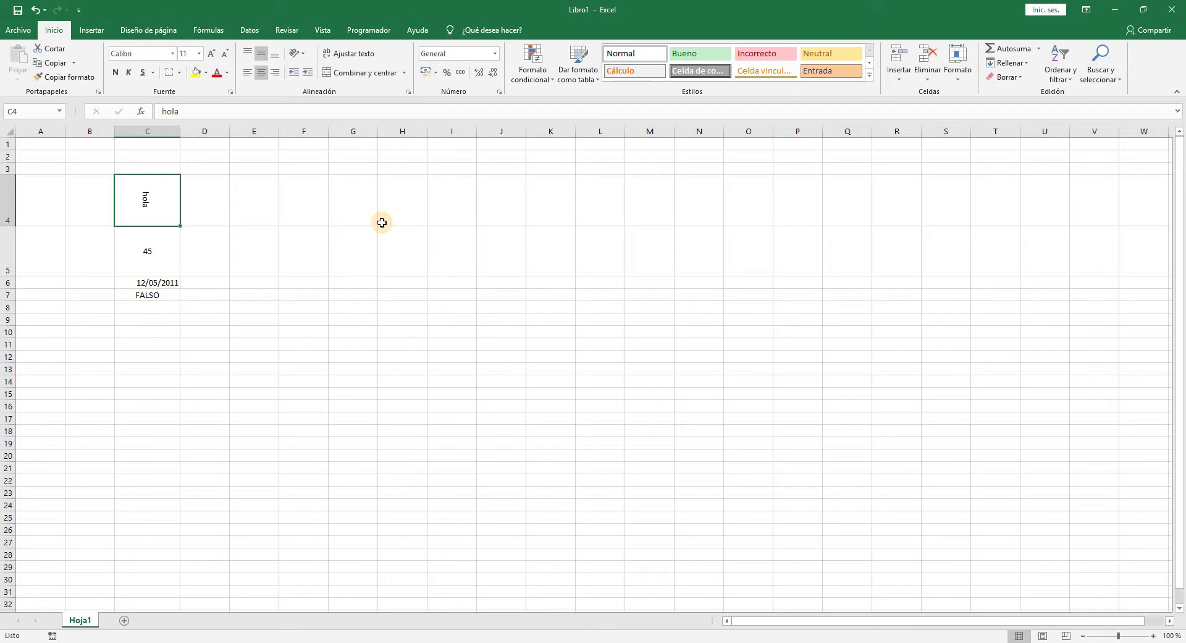
pyautogui.click(298, 54)
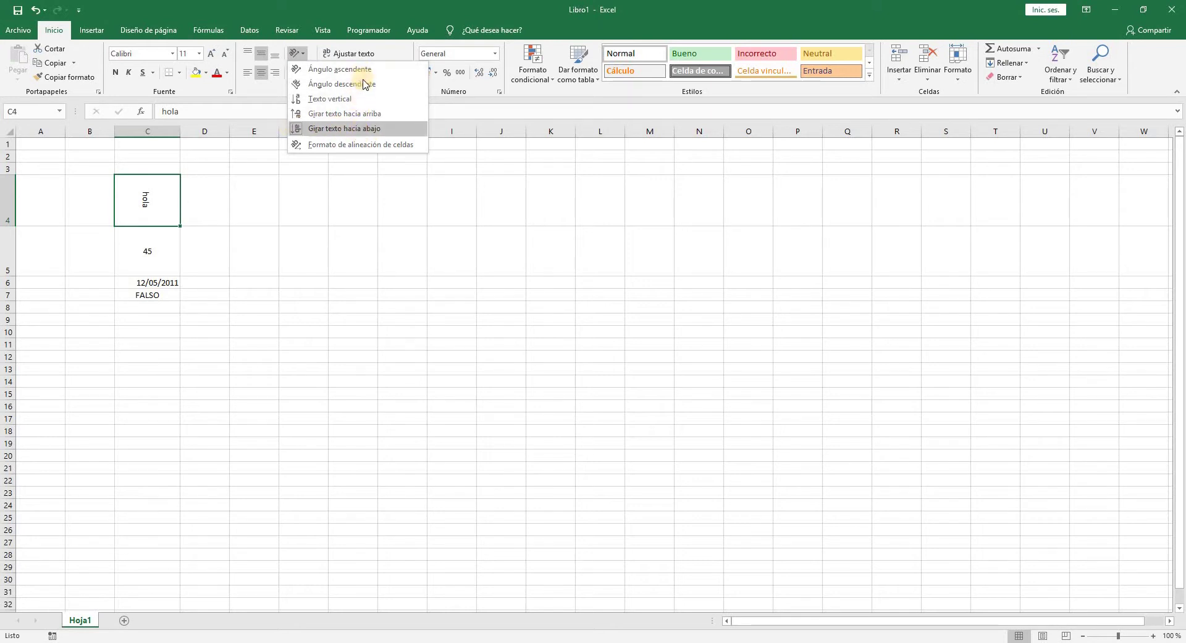
pyautogui.click(320, 129)
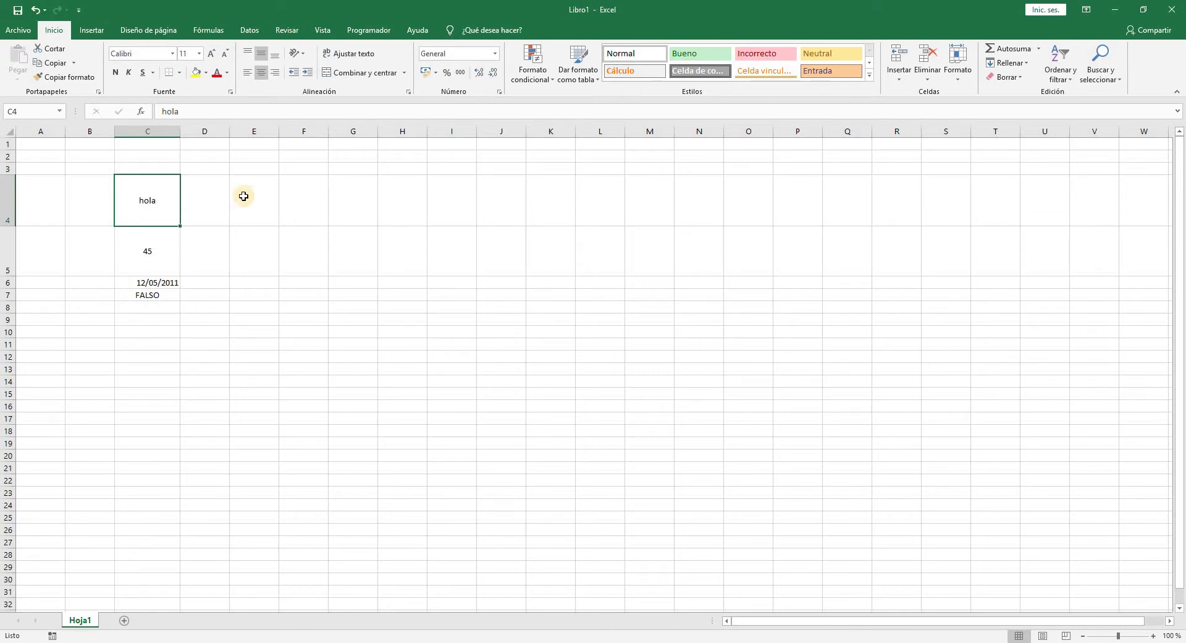
# Left-align the text in C4 and try increasing its indent, reducing it back to none
pyautogui.click(246, 74)
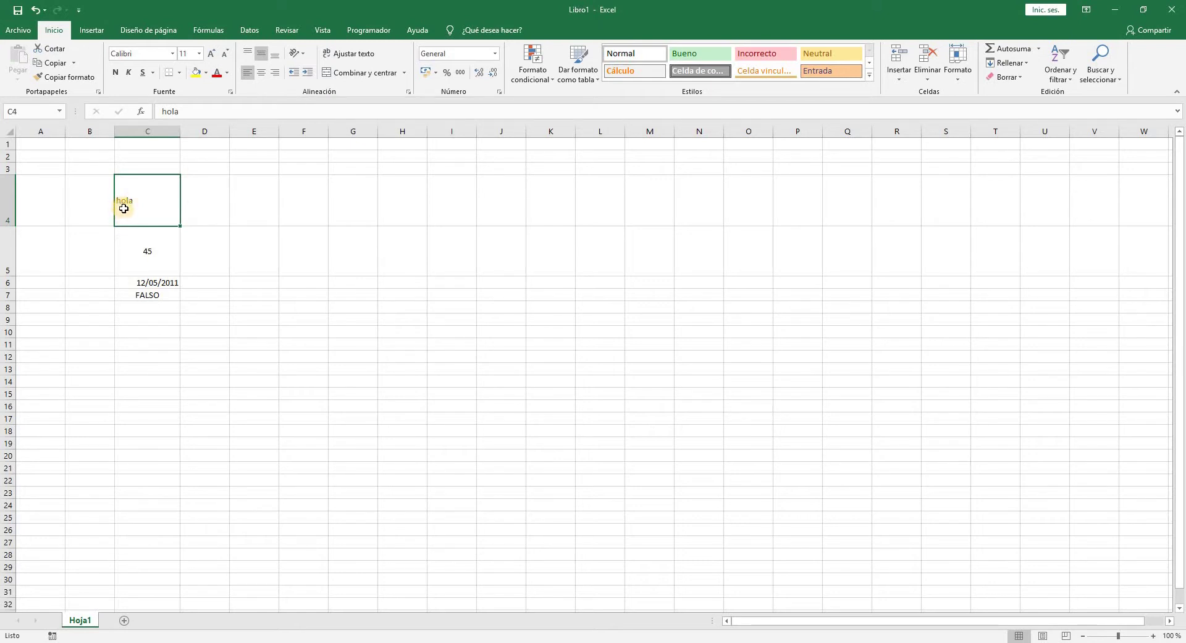
pyautogui.click(310, 77)
pyautogui.click(310, 78)
pyautogui.click(309, 77)
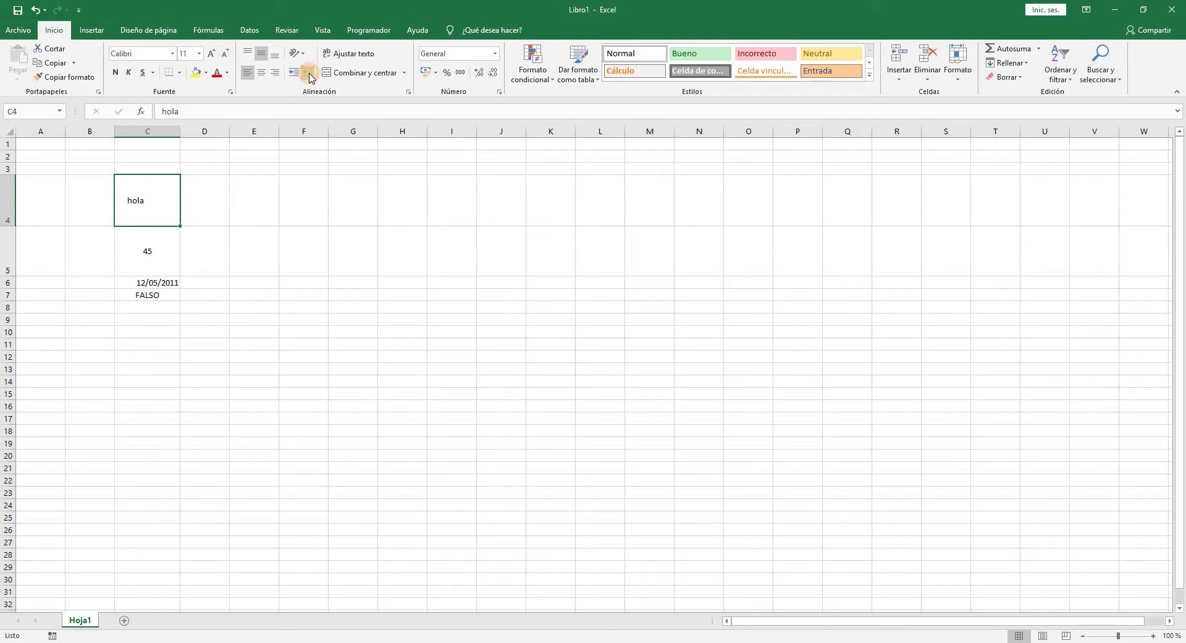
pyautogui.click(309, 78)
pyautogui.click(298, 76)
pyautogui.click(298, 77)
pyautogui.click(299, 76)
pyautogui.click(299, 77)
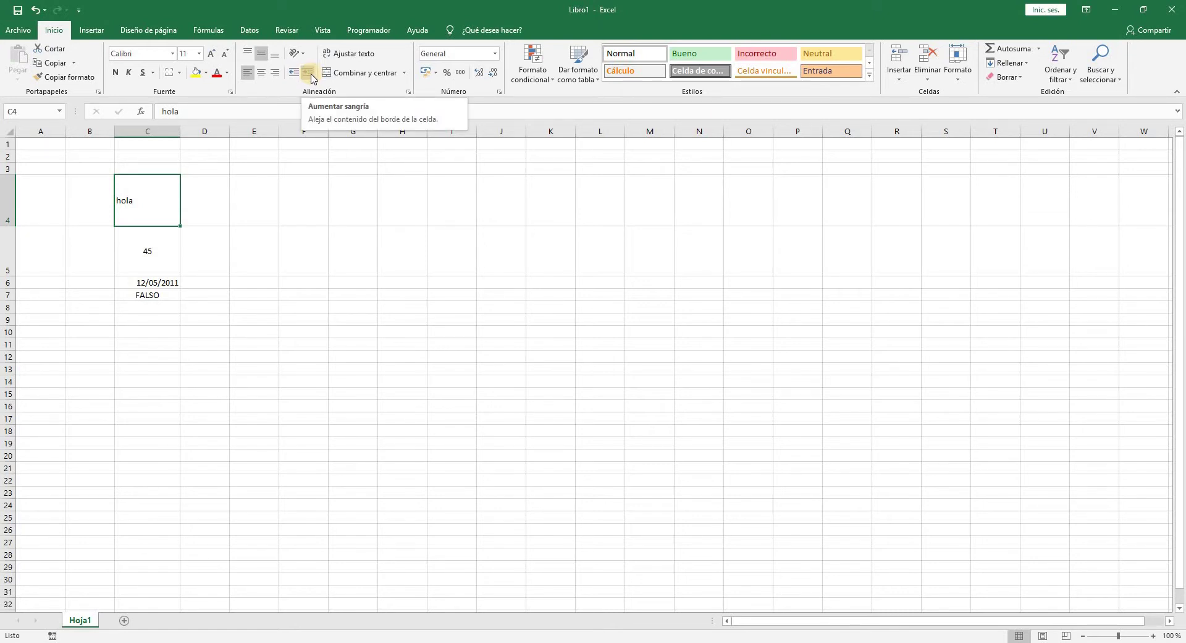
# Increase the indent of C4 by two levels and decrease it by two levels again
pyautogui.click(312, 78)
pyautogui.click(311, 79)
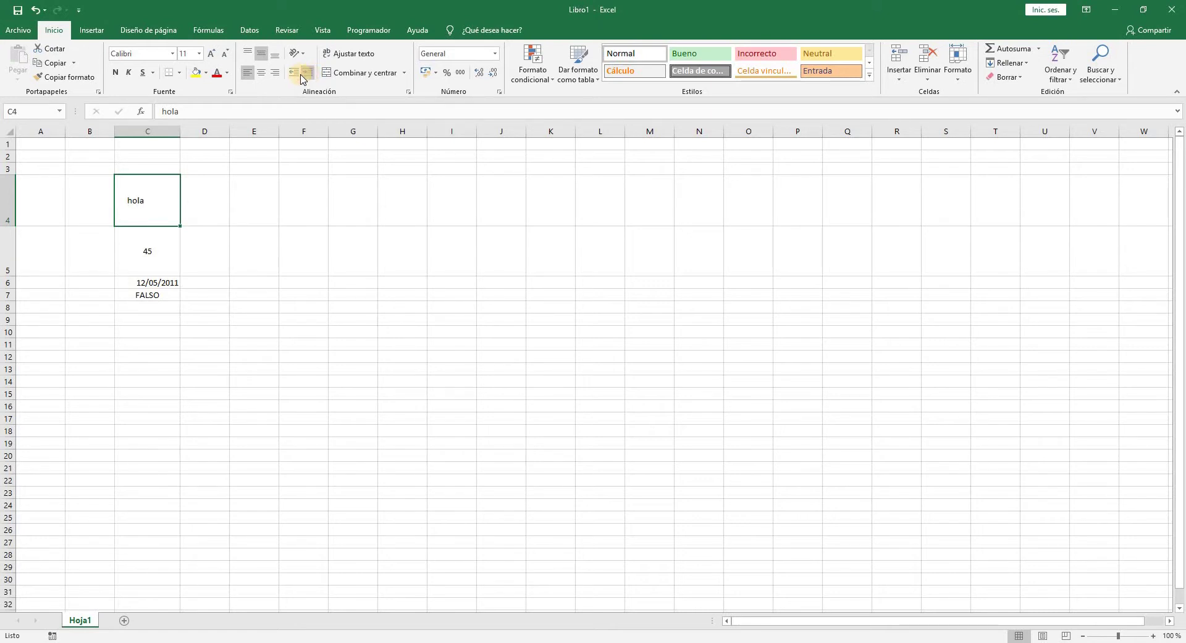
pyautogui.click(299, 77)
pyautogui.click(299, 77)
# Enter the text "esto es un texto de ejemplo" in cell F4
pyautogui.click(324, 204)
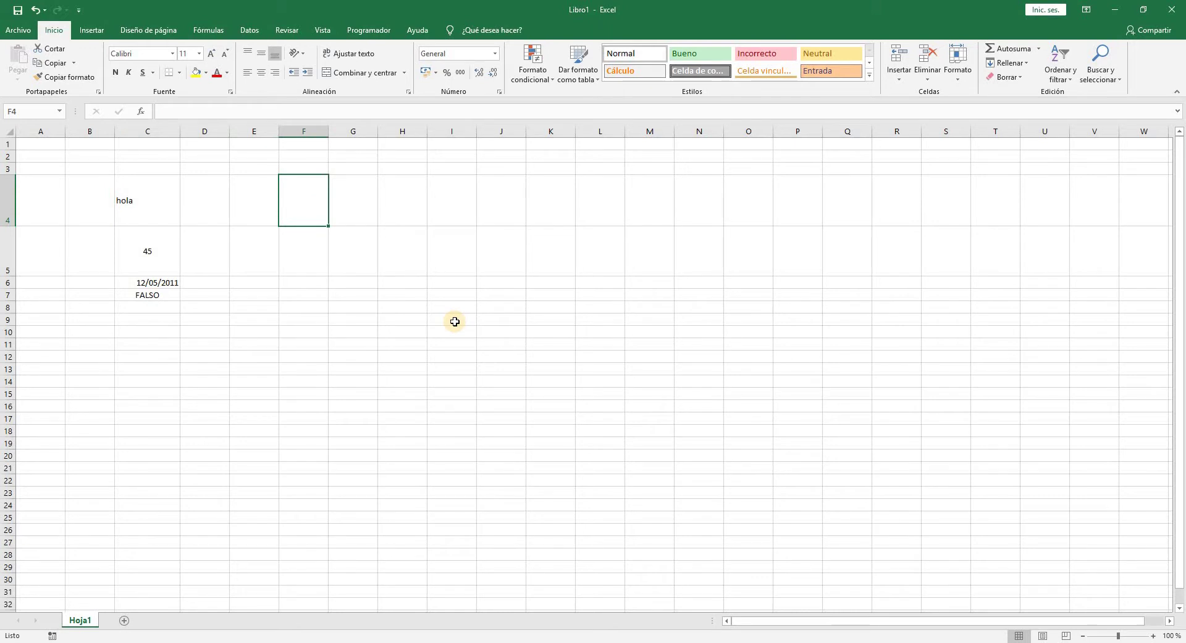
pyautogui.write('es')
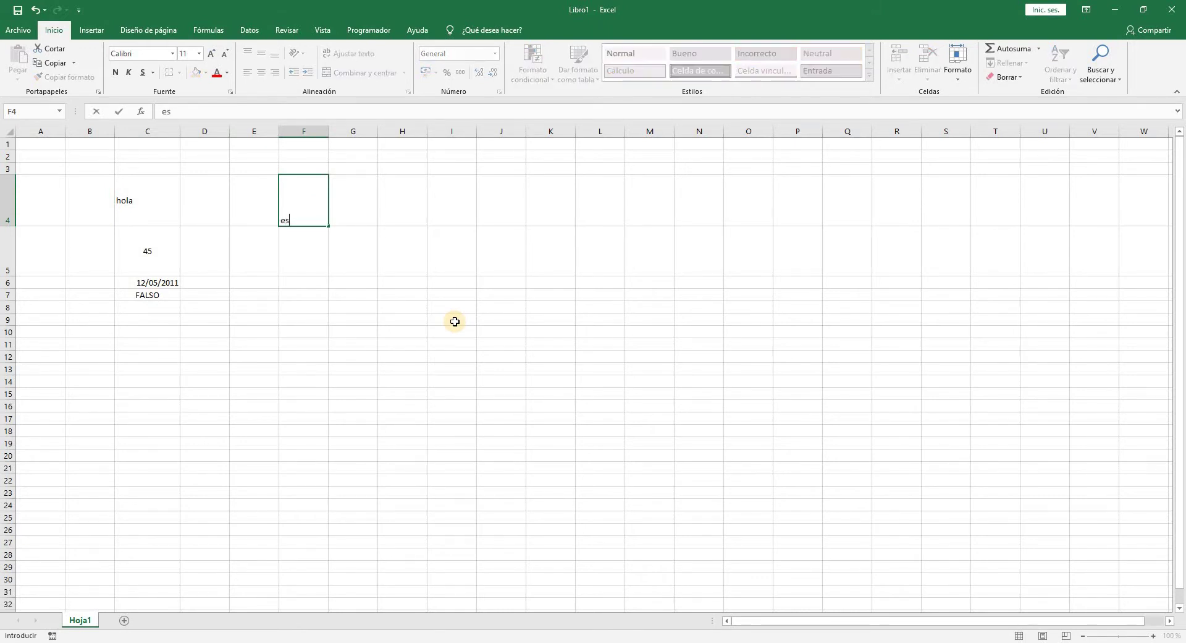
pyautogui.write('to es un texto de ejemplo')
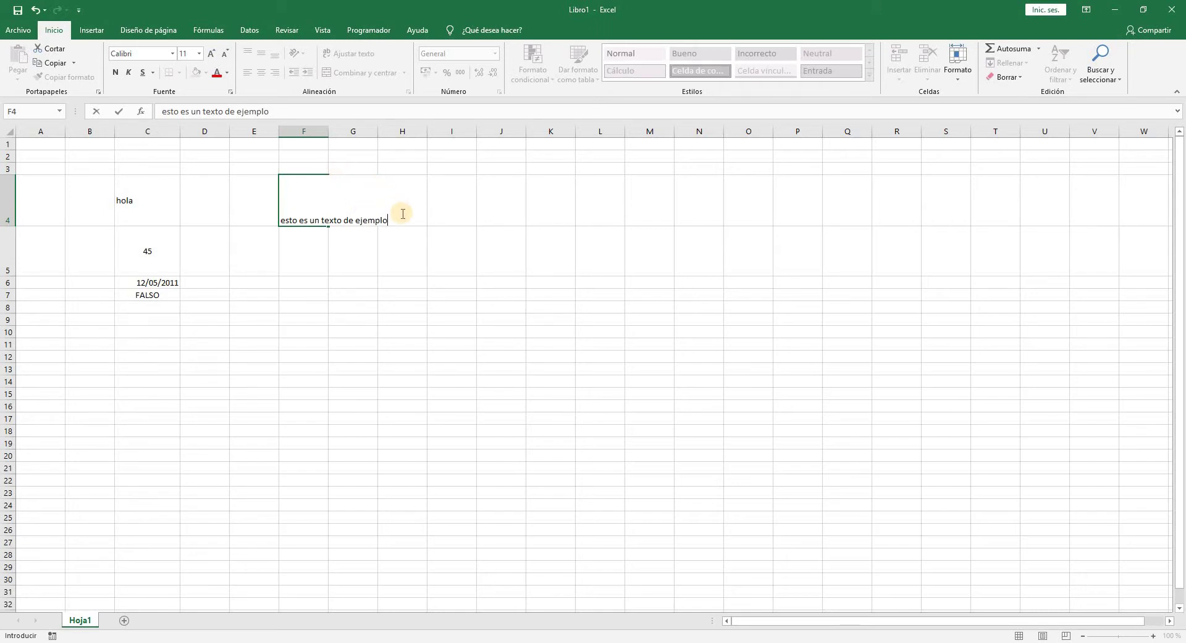
pyautogui.press('Return')
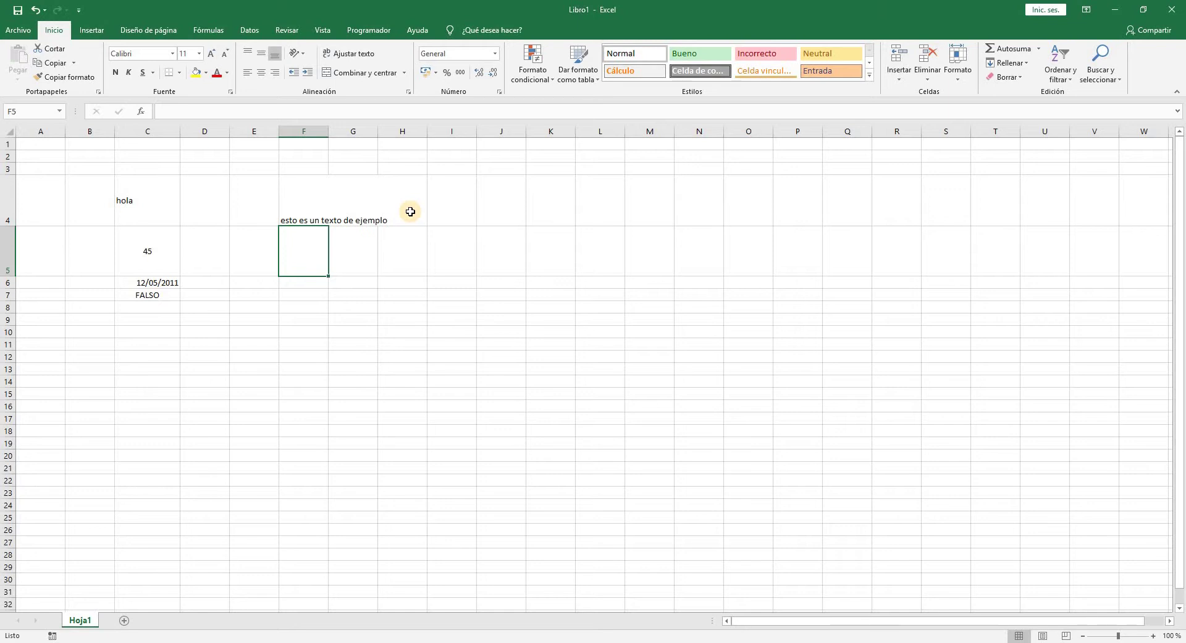
# Examine in edit mode which cell holds the long text in F4, and leave the content unedited
pyautogui.click(309, 213)
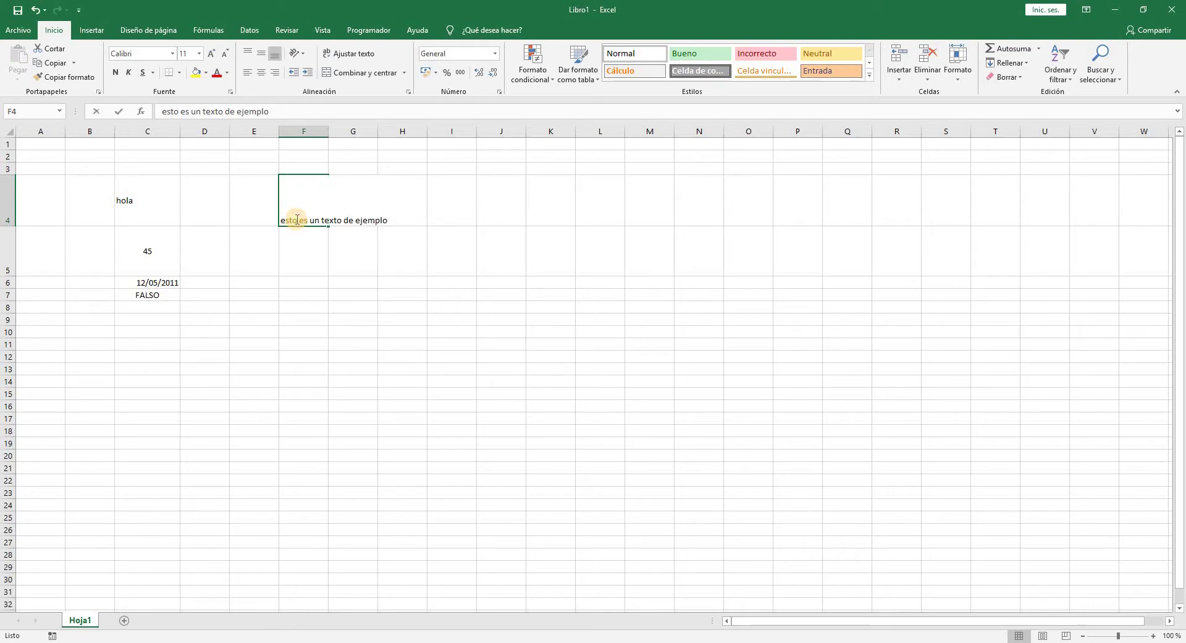
pyautogui.doubleClick(303, 220)
pyautogui.moveTo(304, 220); pyautogui.dragTo(388, 220)
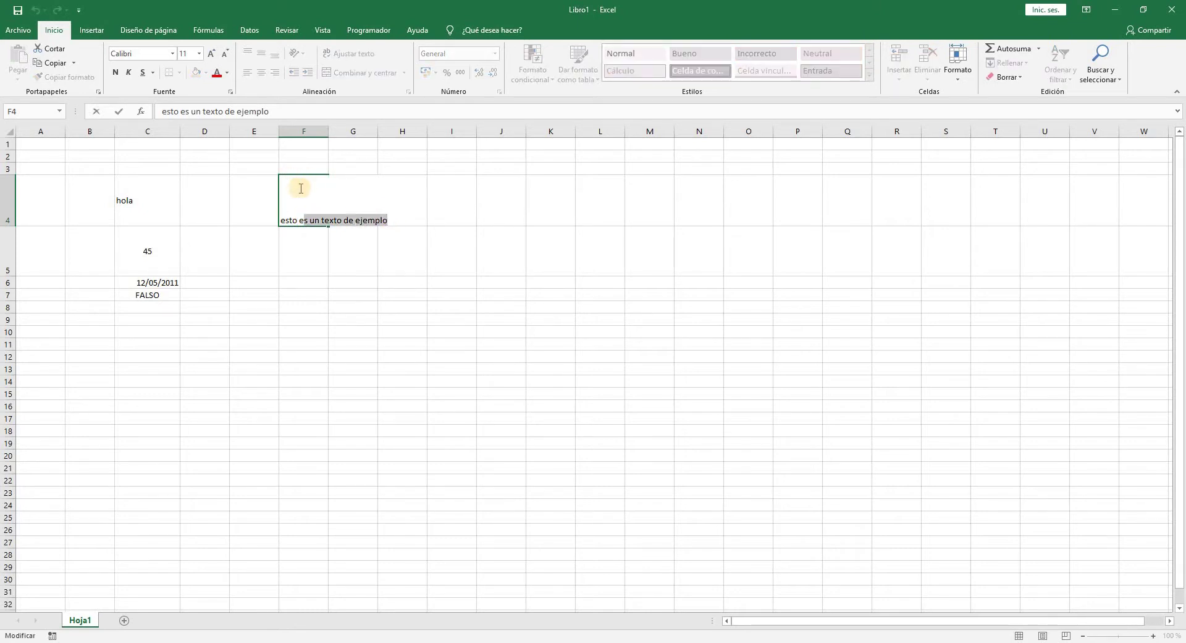
pyautogui.click(352, 188)
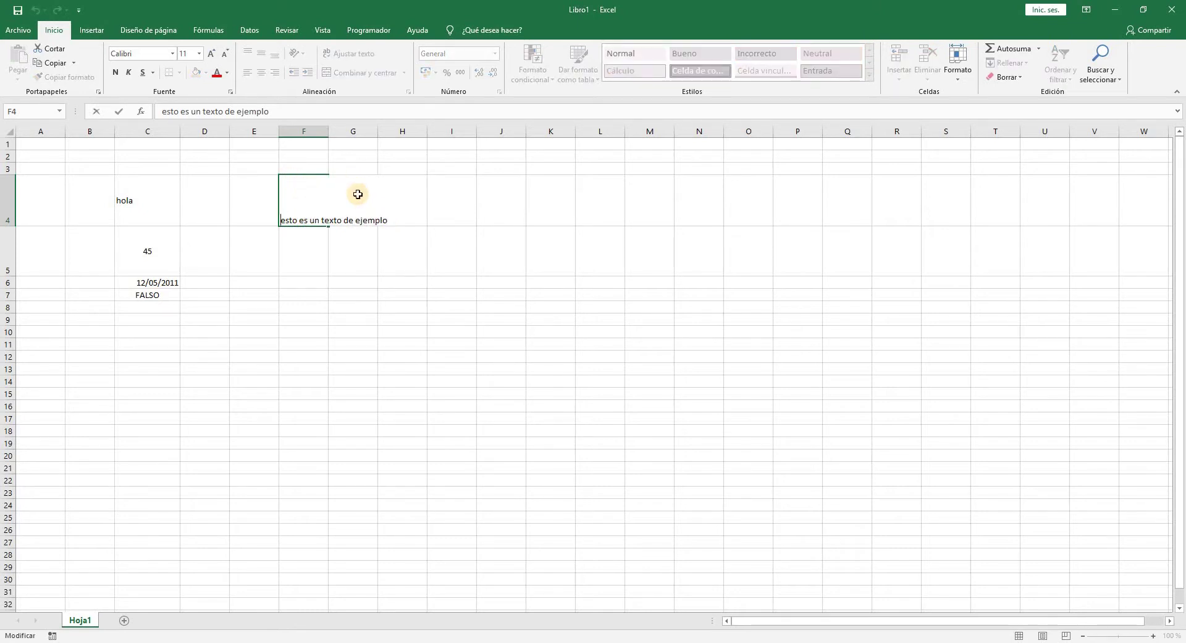
pyautogui.press('Return')
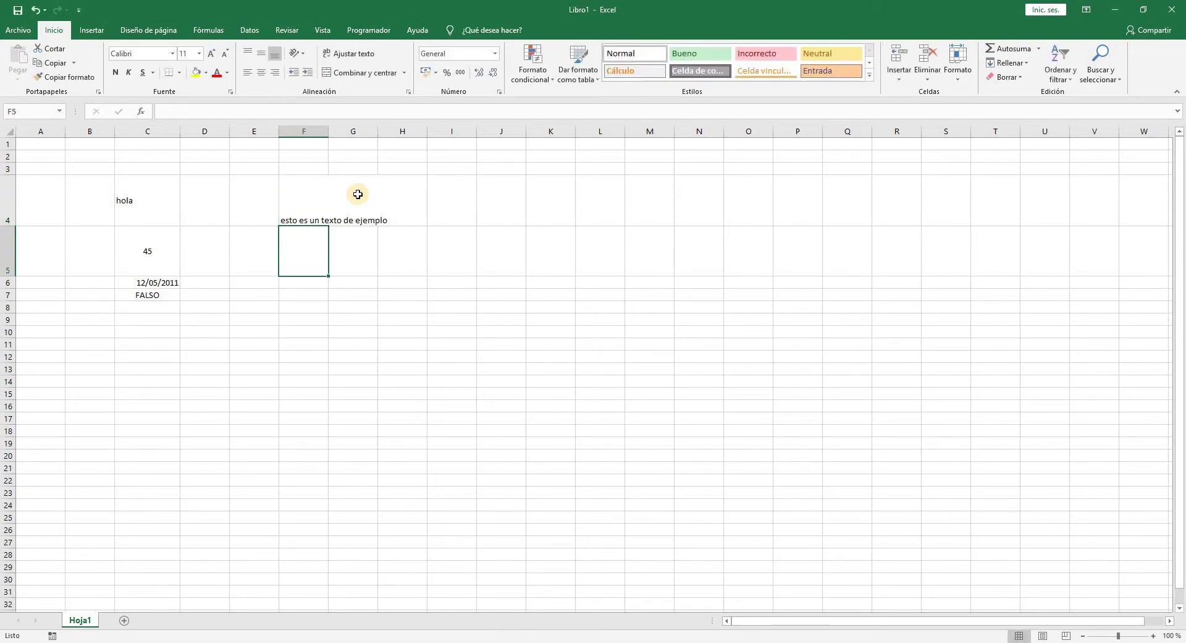
pyautogui.click(315, 220)
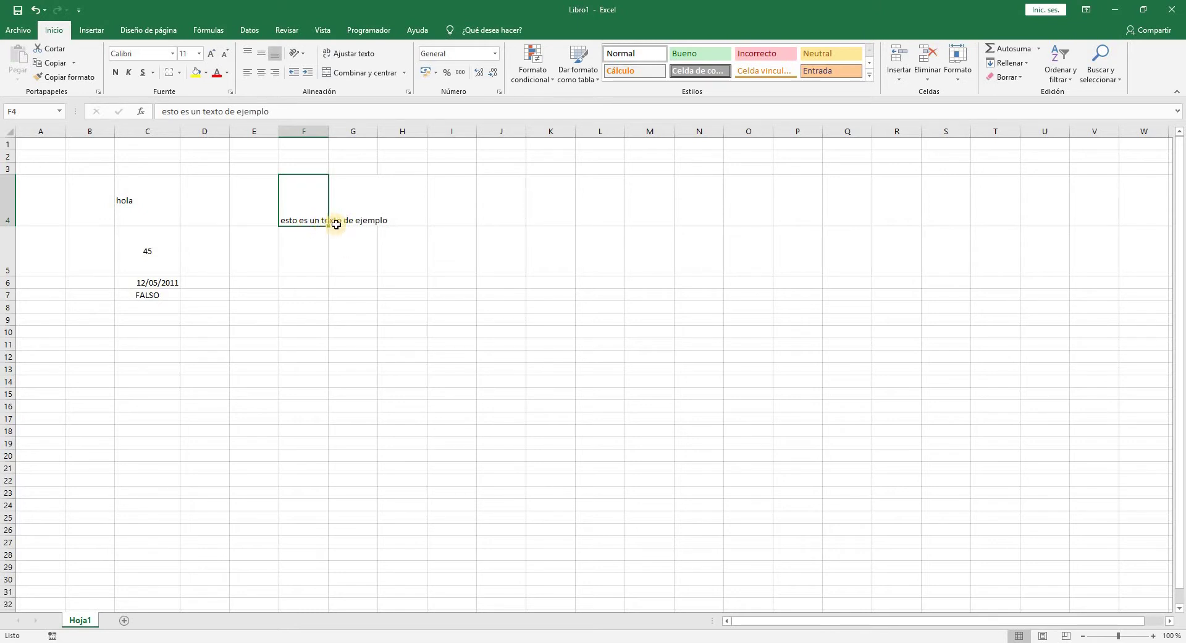
# Enter the number 6 in cell G4, beside the long text
pyautogui.click(372, 205)
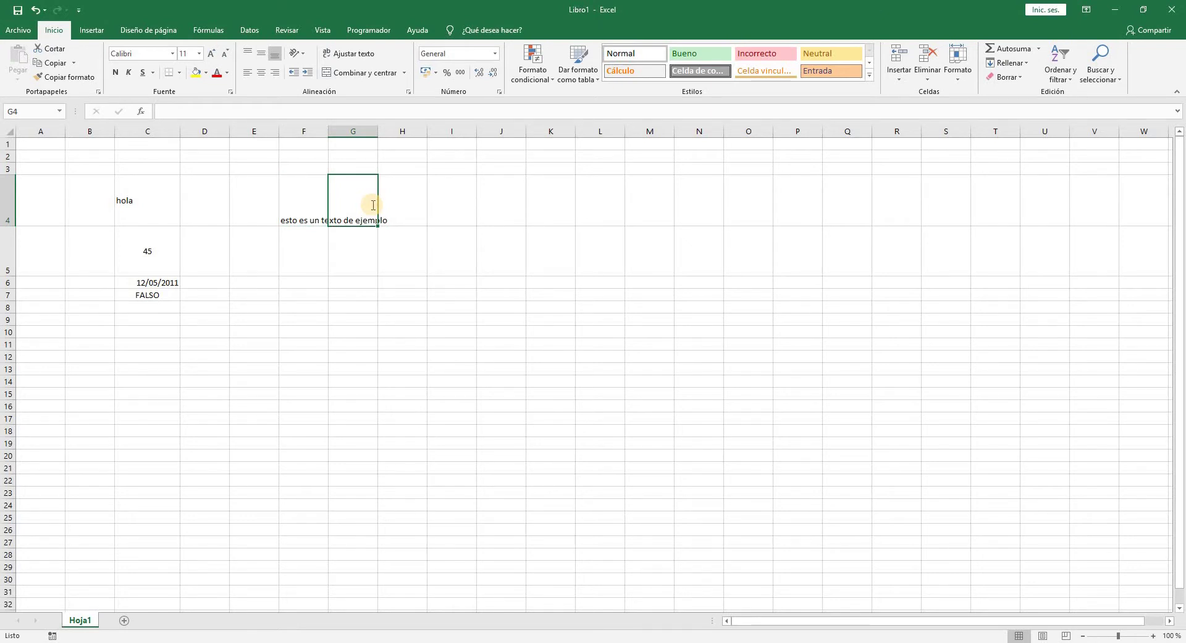
pyautogui.write('6')
pyautogui.press('Return')
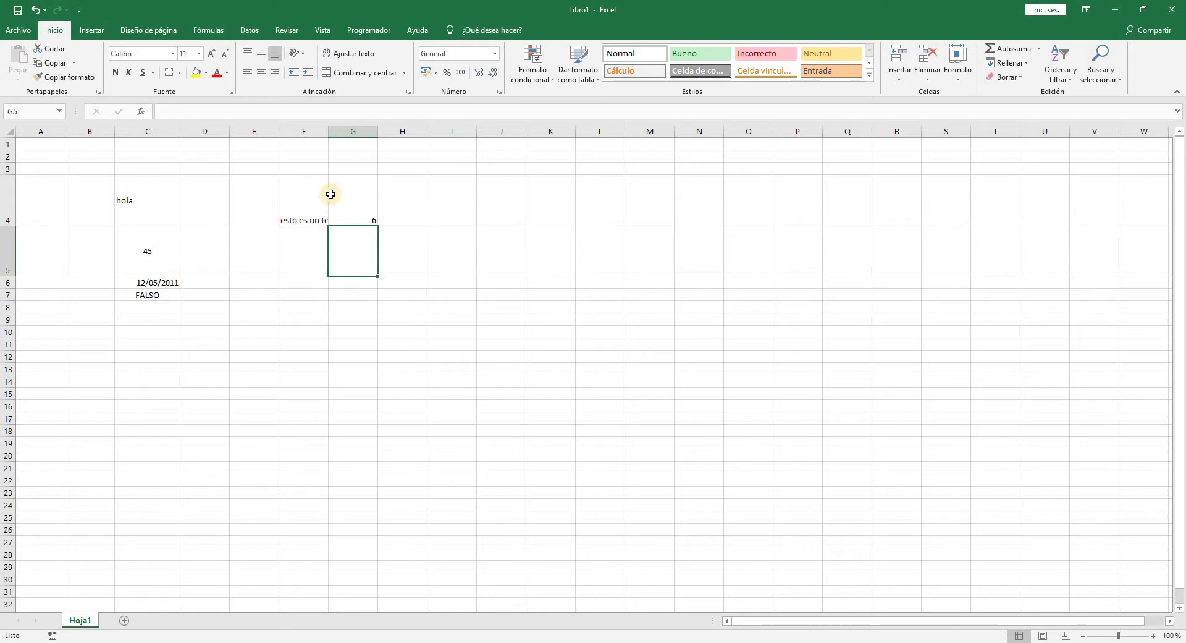
# Check the full content of F4 in edit mode and apply Ajustar texto to the cell
pyautogui.doubleClick(298, 217)
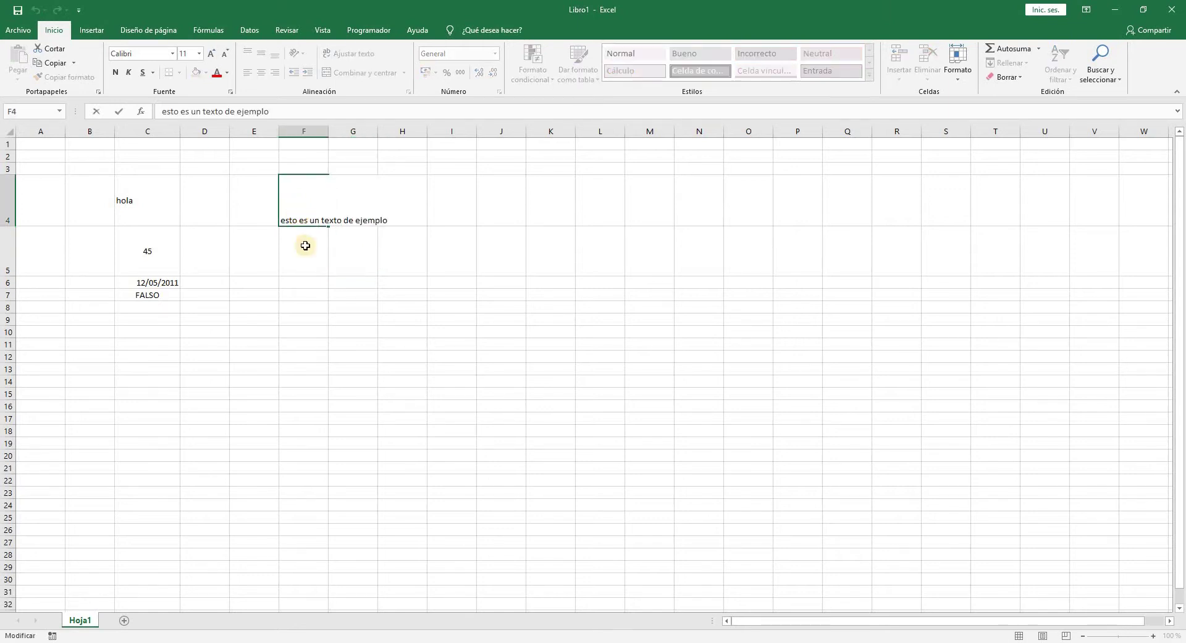
pyautogui.click(309, 314)
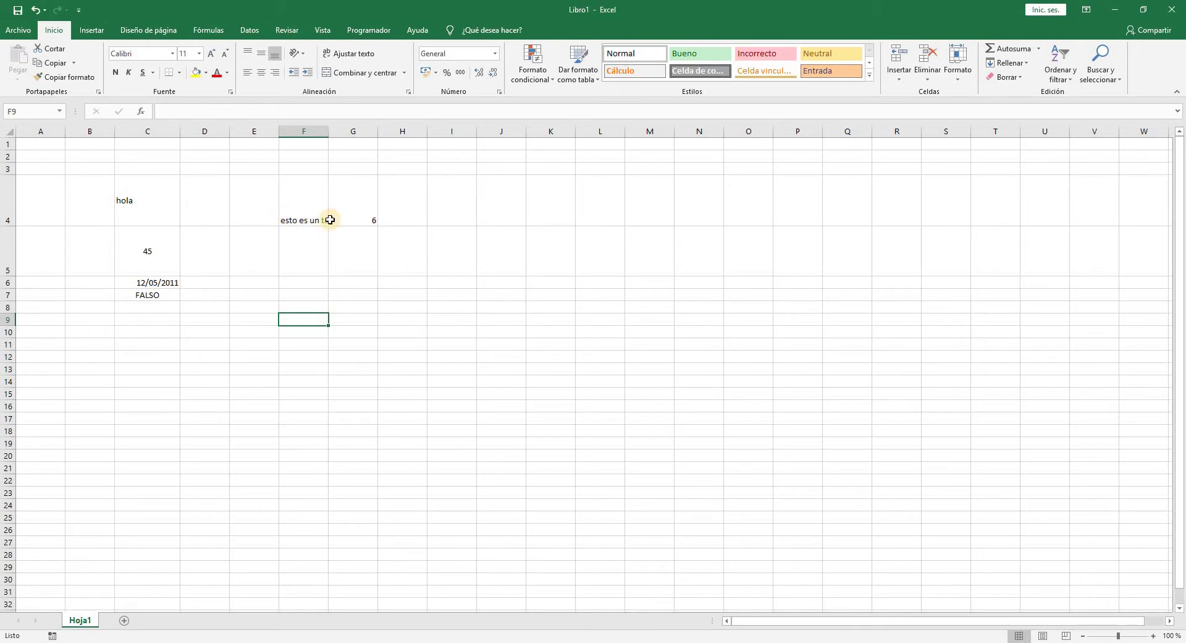
pyautogui.click(302, 201)
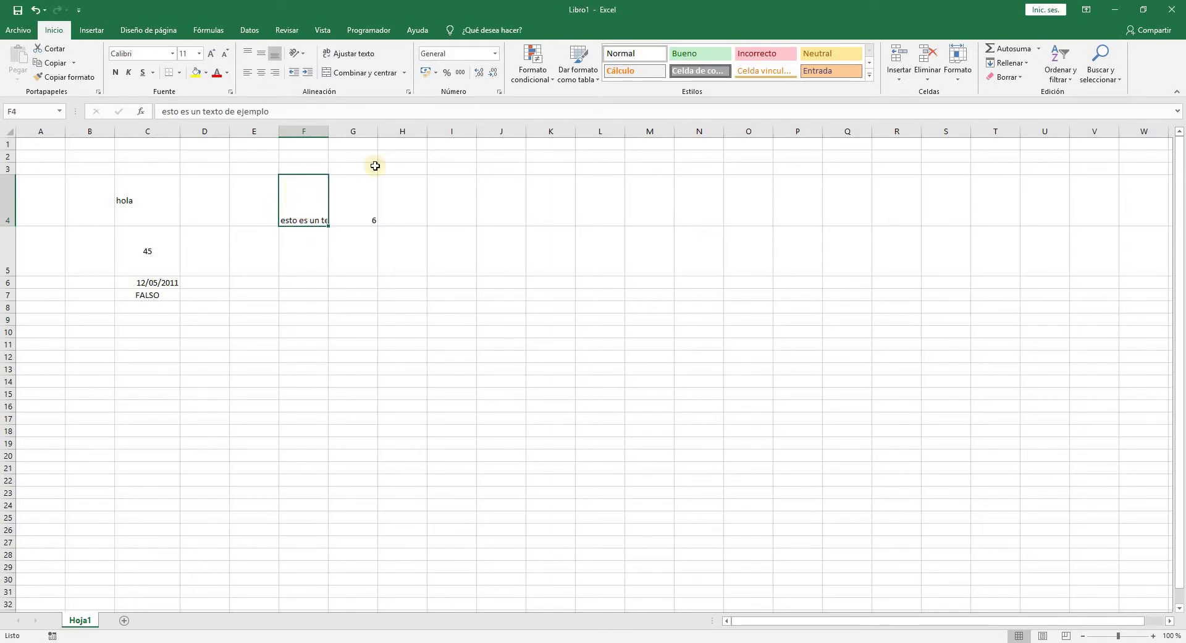
pyautogui.click(355, 59)
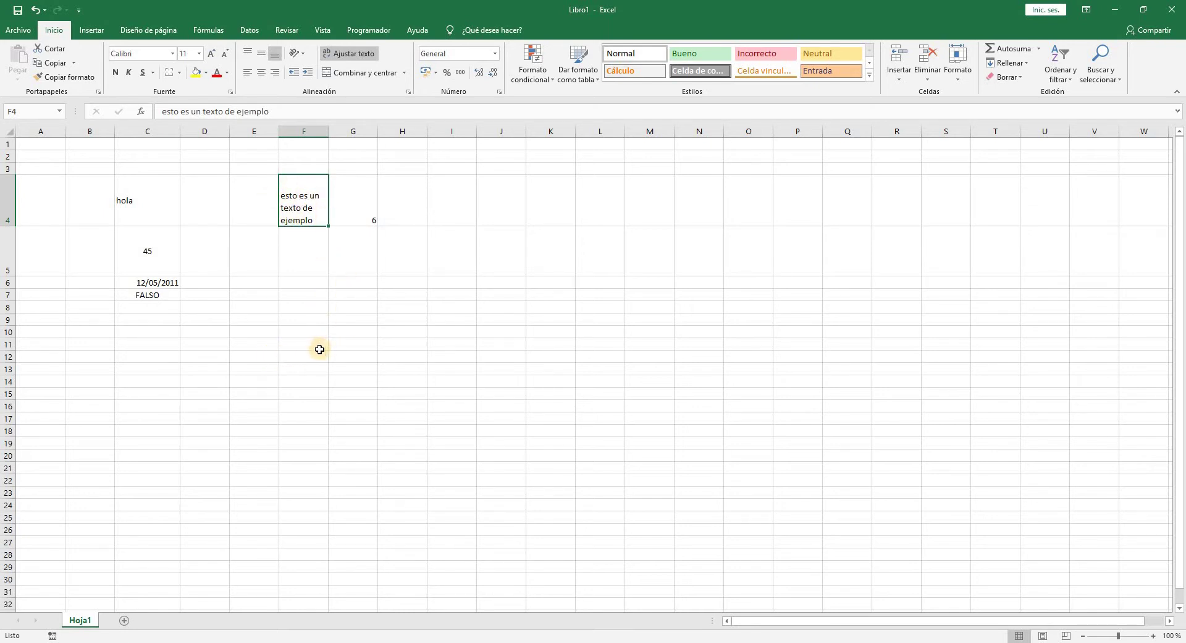
# Enter the text "Esto es un texto de ejemplo" in cell F9
pyautogui.click(295, 319)
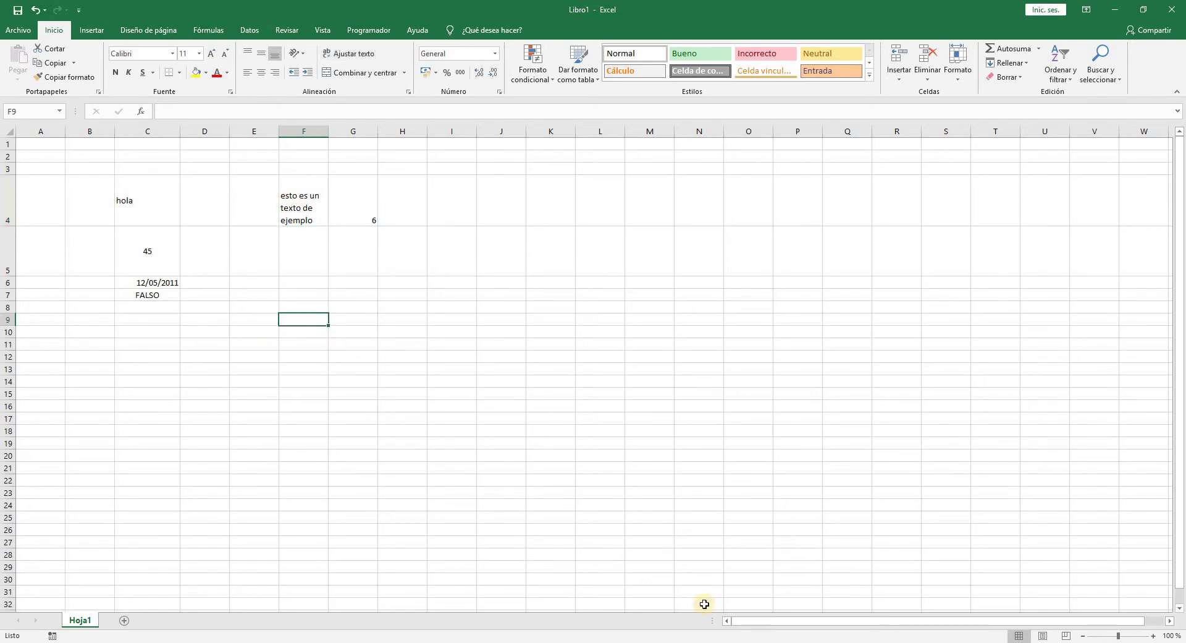
pyautogui.write('Est')
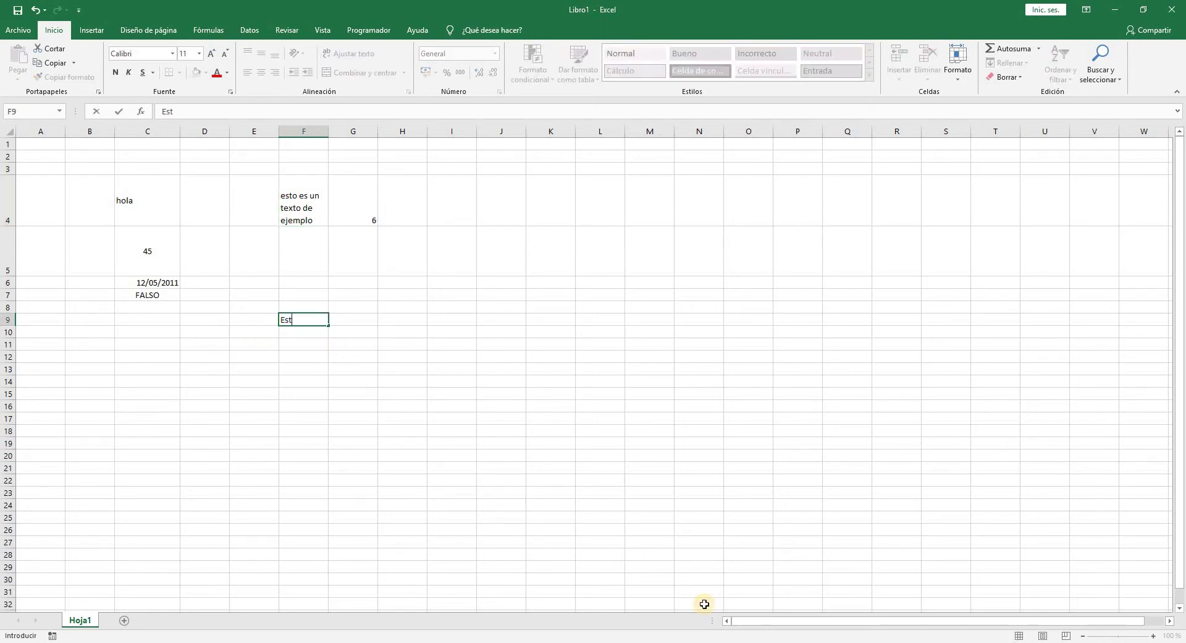
pyautogui.write('o es un texto de ejemplo')
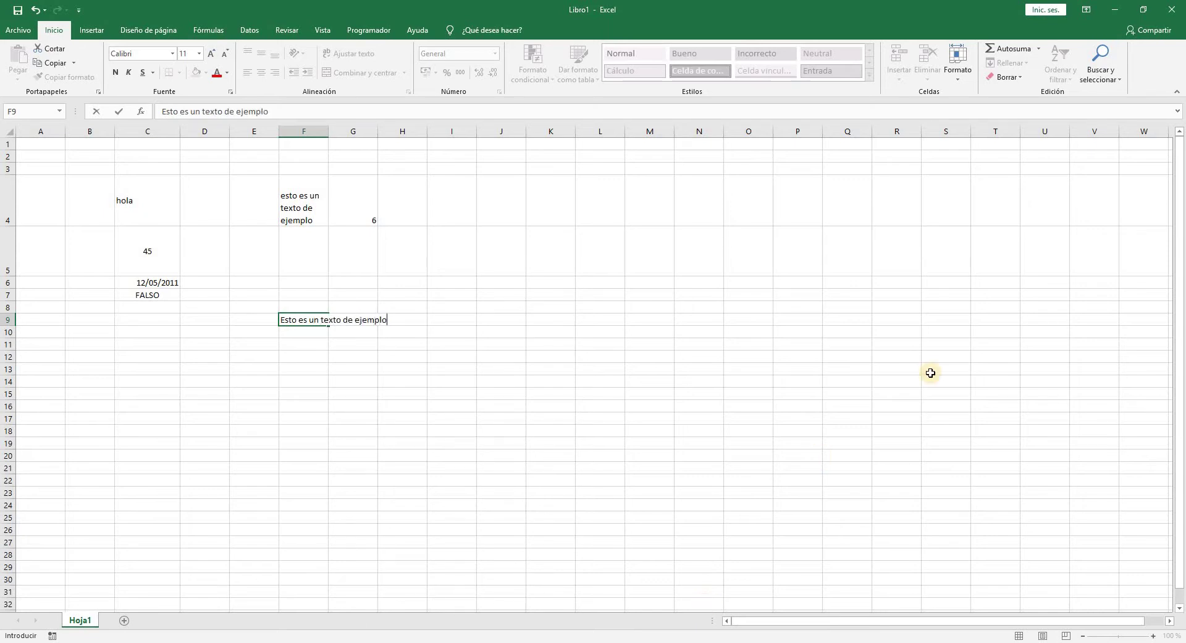
pyautogui.press('Return')
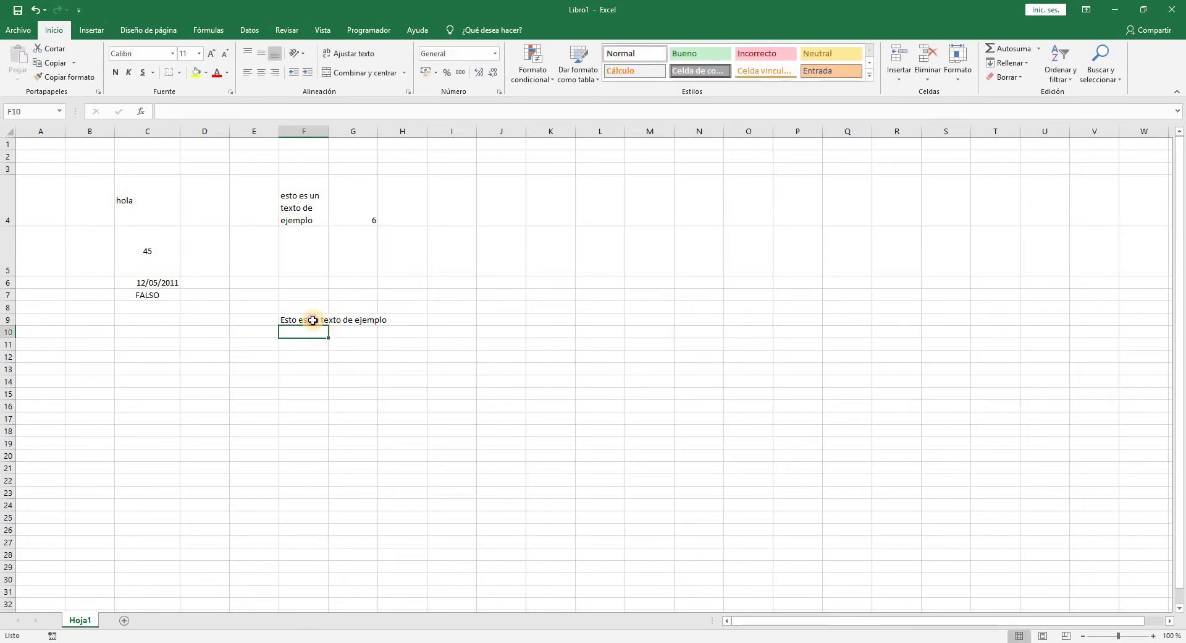
# Apply Ajustar texto to cell F9 and deselect the cell
pyautogui.click(313, 320)
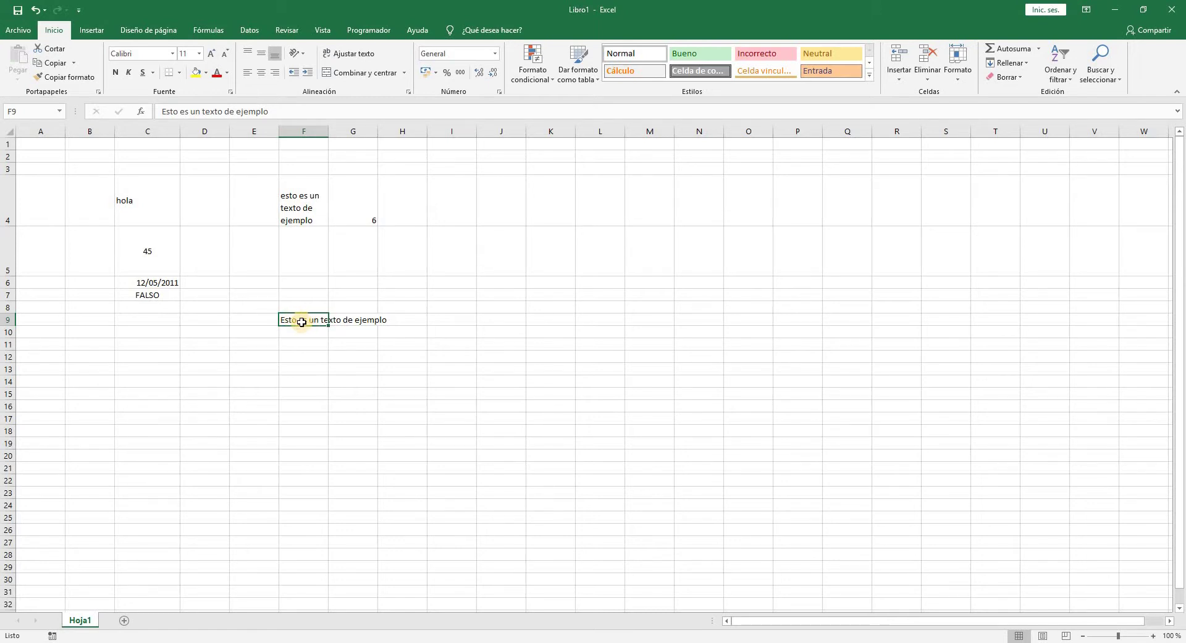
pyautogui.click(355, 57)
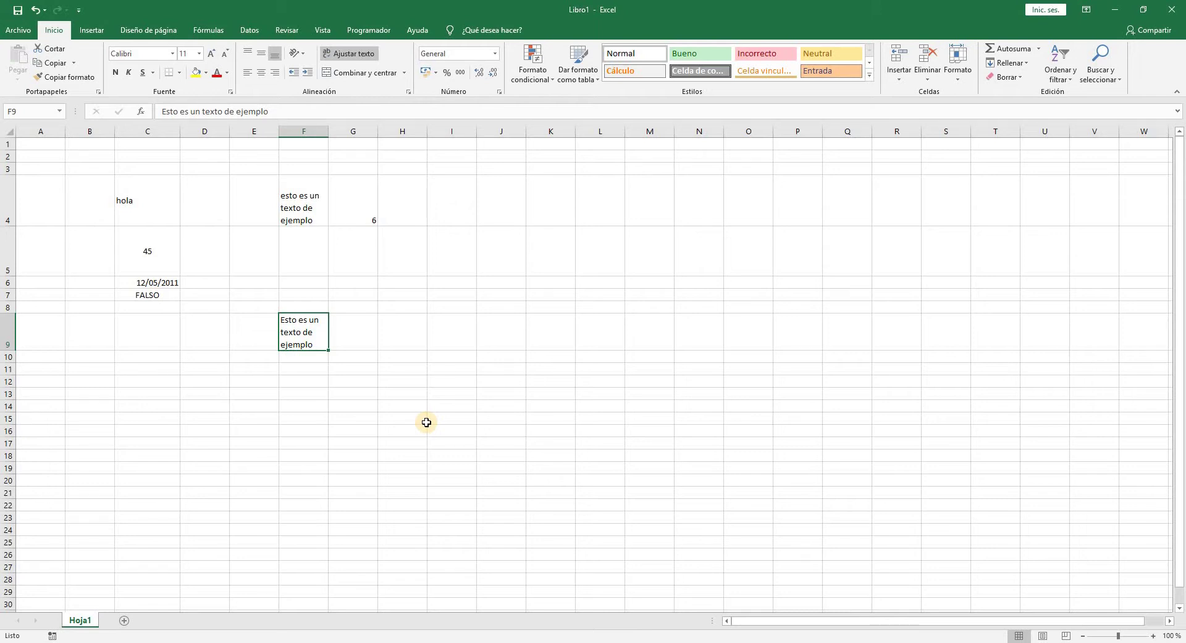
pyautogui.click(352, 330)
pyautogui.press('Left')
pyautogui.click(457, 239)
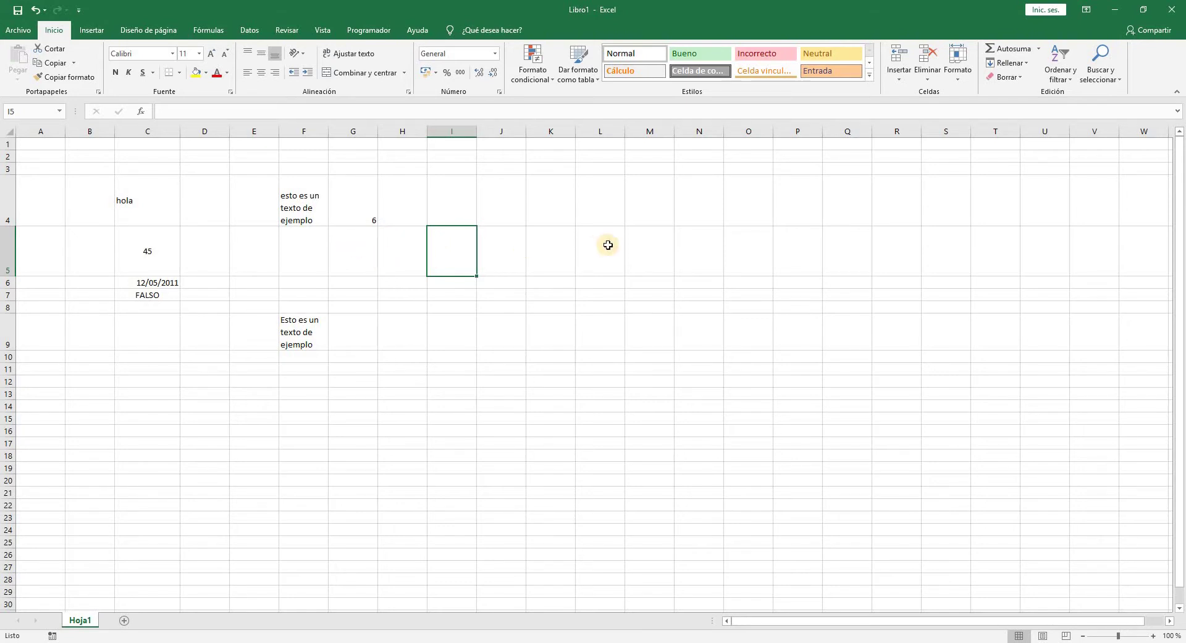
# Enter the text "Esto es un texto de ejemplo" in cell F11
pyautogui.click(302, 370)
pyautogui.write('E')
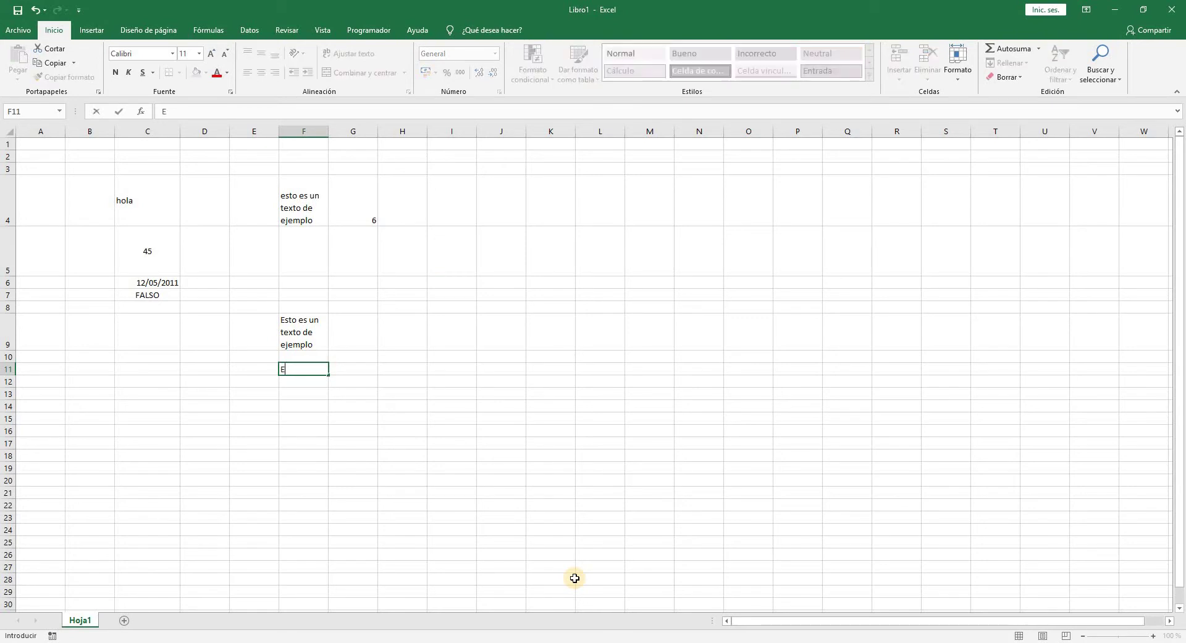
pyautogui.write('sto es un texto de ej,´ñ')
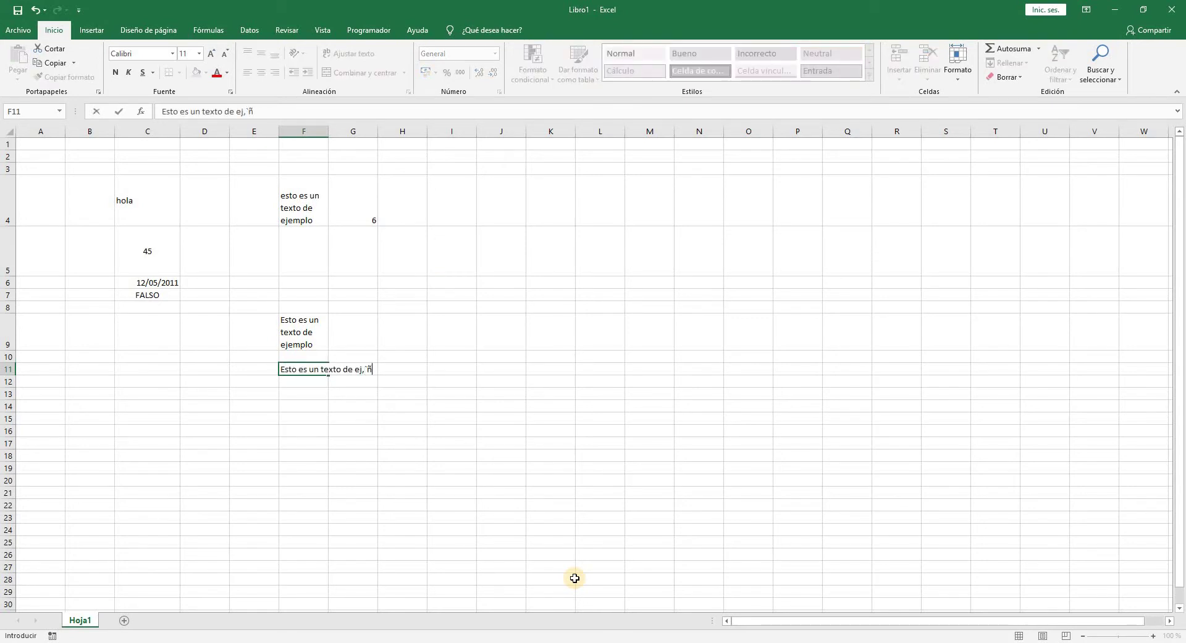
pyautogui.press('BackSpace')
pyautogui.write('emplo')
pyautogui.press('Return')
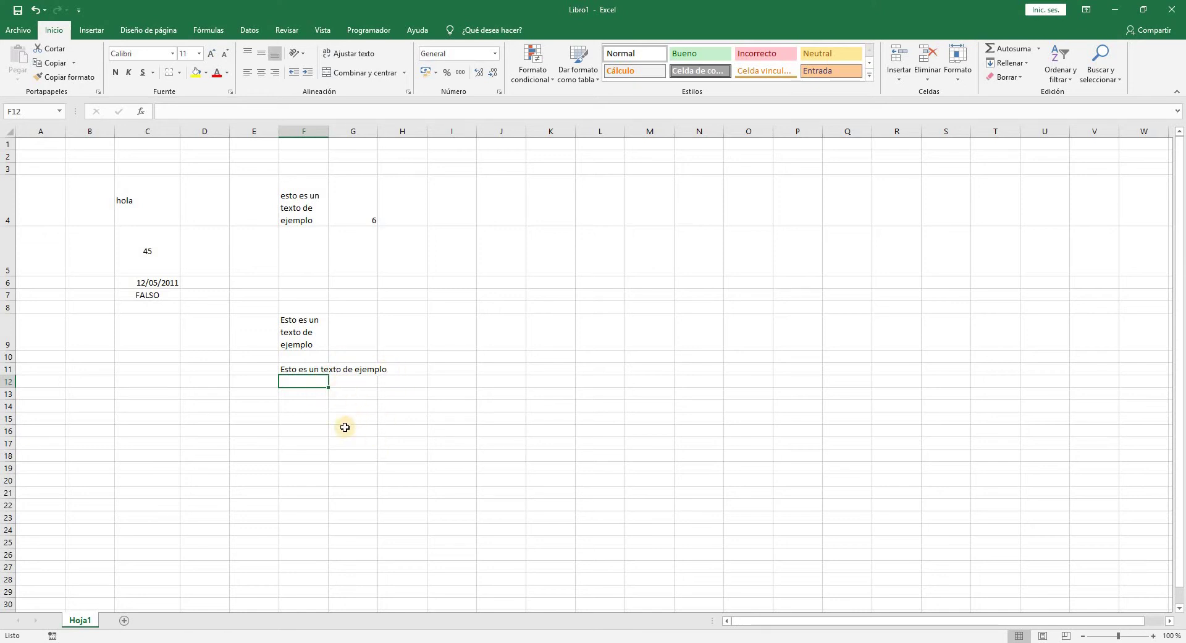
# Merge cells F11 to H11 and center their text with Combinar y centrar
pyautogui.click(325, 369)
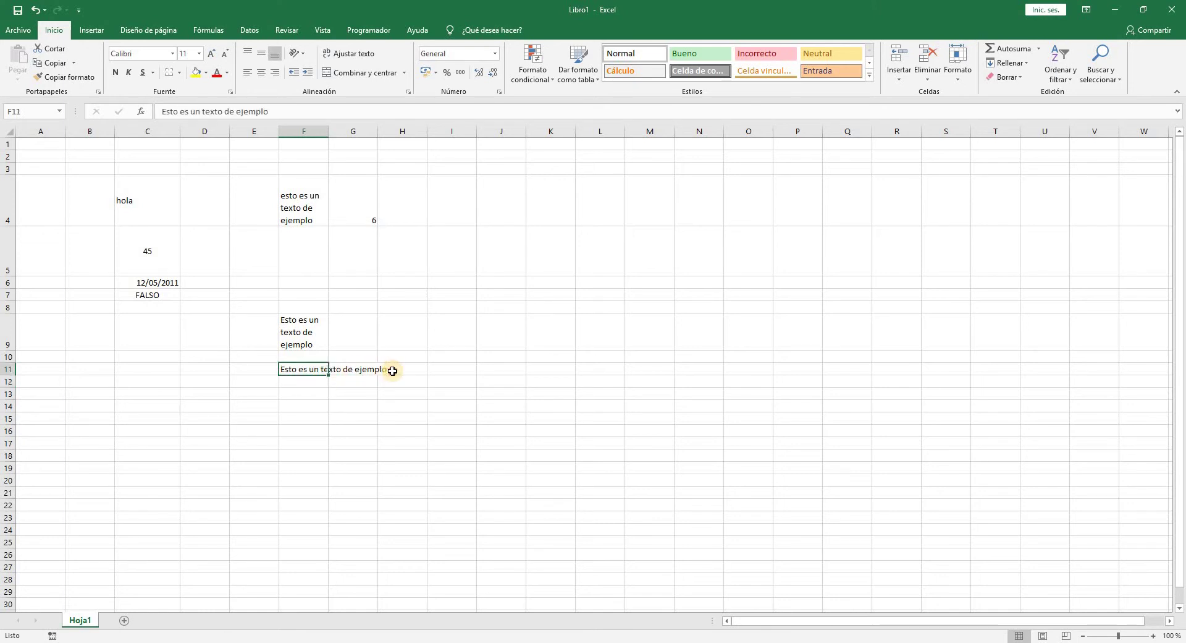
pyautogui.moveTo(392, 371); pyautogui.dragTo(411, 371)
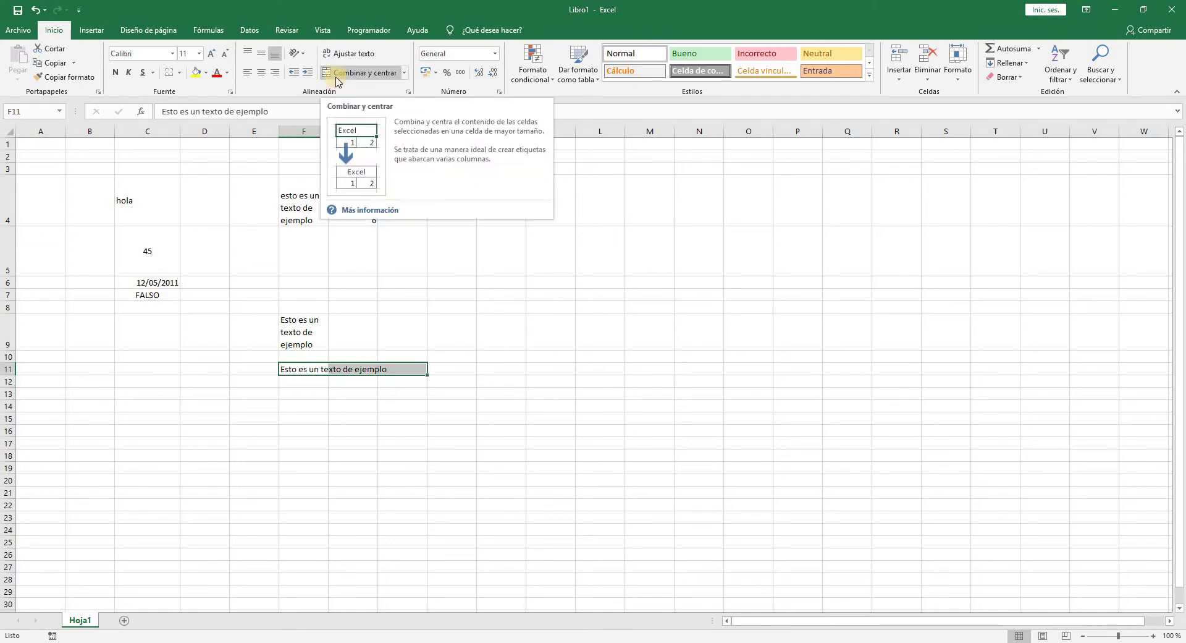
pyautogui.click(405, 74)
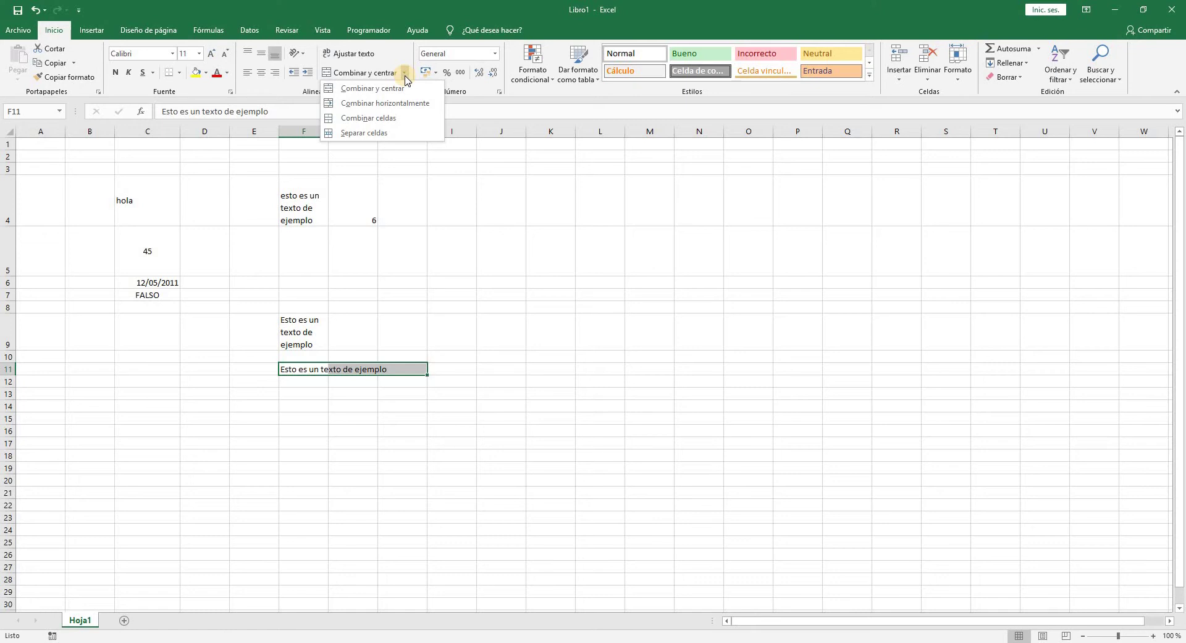
pyautogui.click(374, 88)
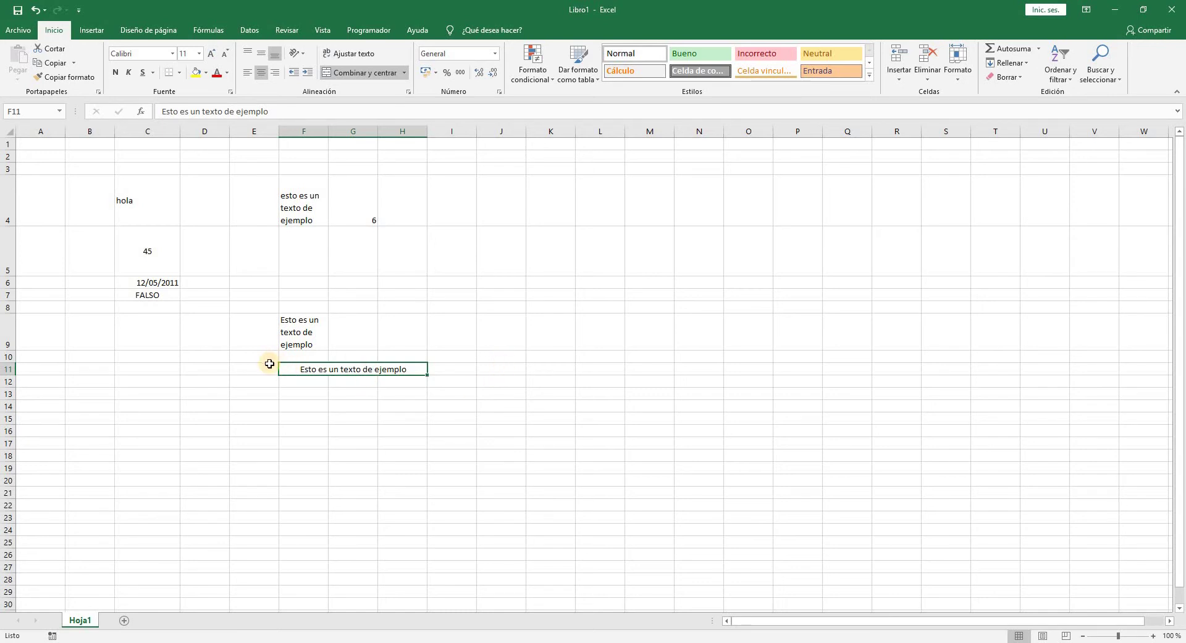
# Enter the text "Esto es un texto de ejemplo" in cell F13
pyautogui.click(310, 396)
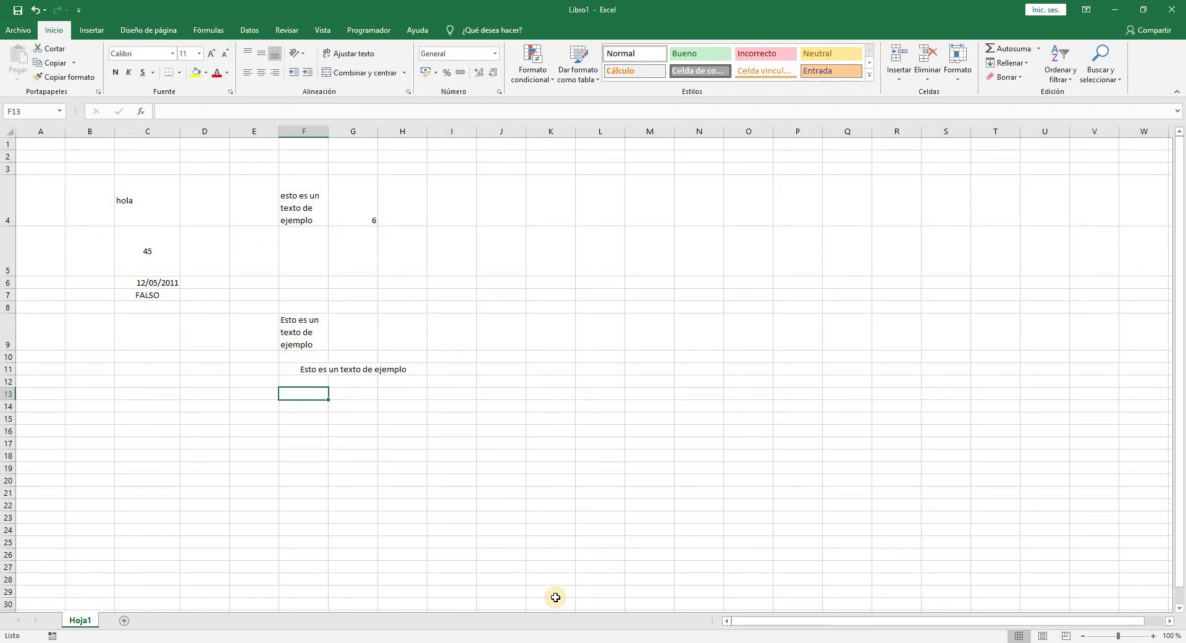
pyautogui.write('Esto es un texto de ejemplo')
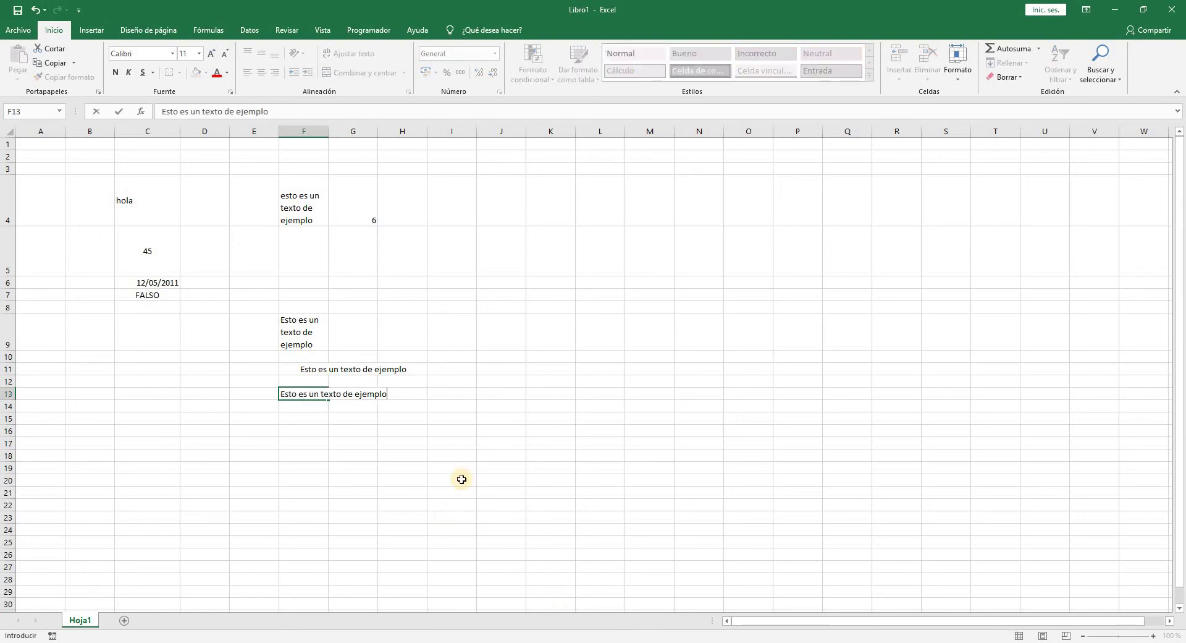
pyautogui.click(405, 493)
# Merge cells F13 to H13 with Combinar celdas and compare the result with the centered merged cell in row 11
pyautogui.moveTo(356, 397); pyautogui.dragTo(408, 396)
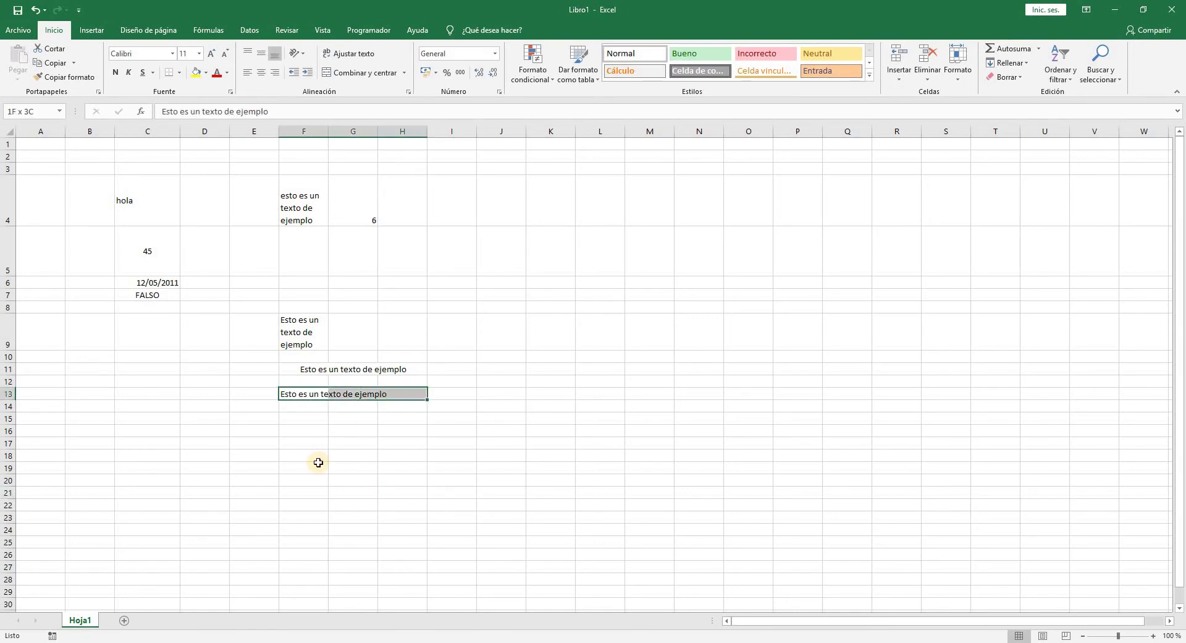
pyautogui.click(405, 73)
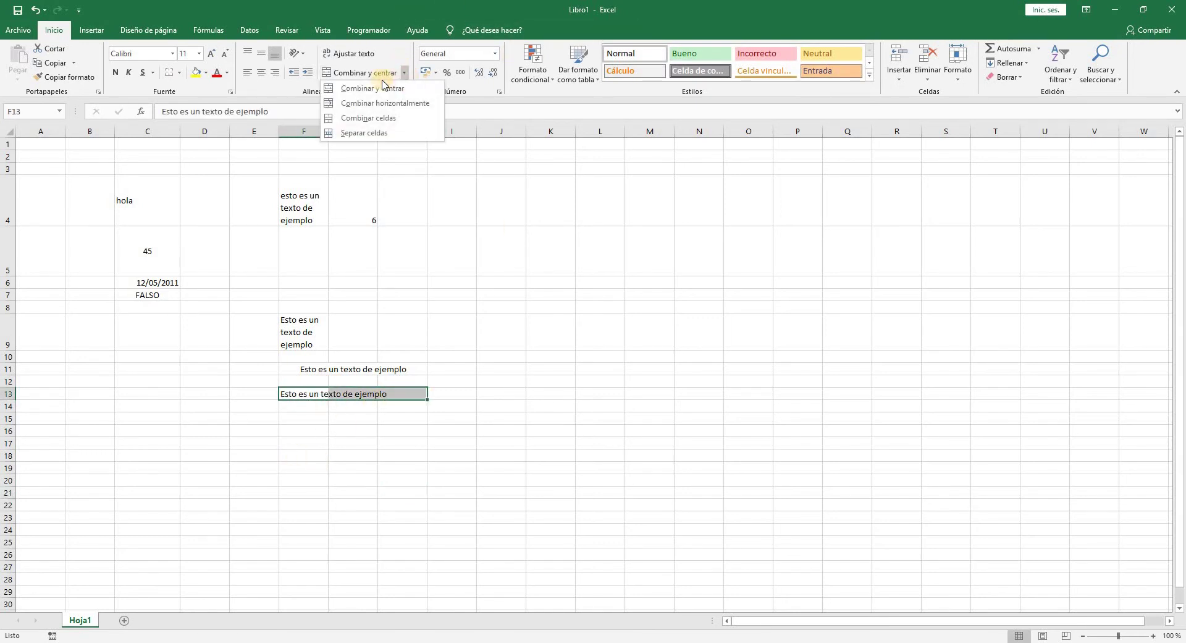
pyautogui.click(379, 121)
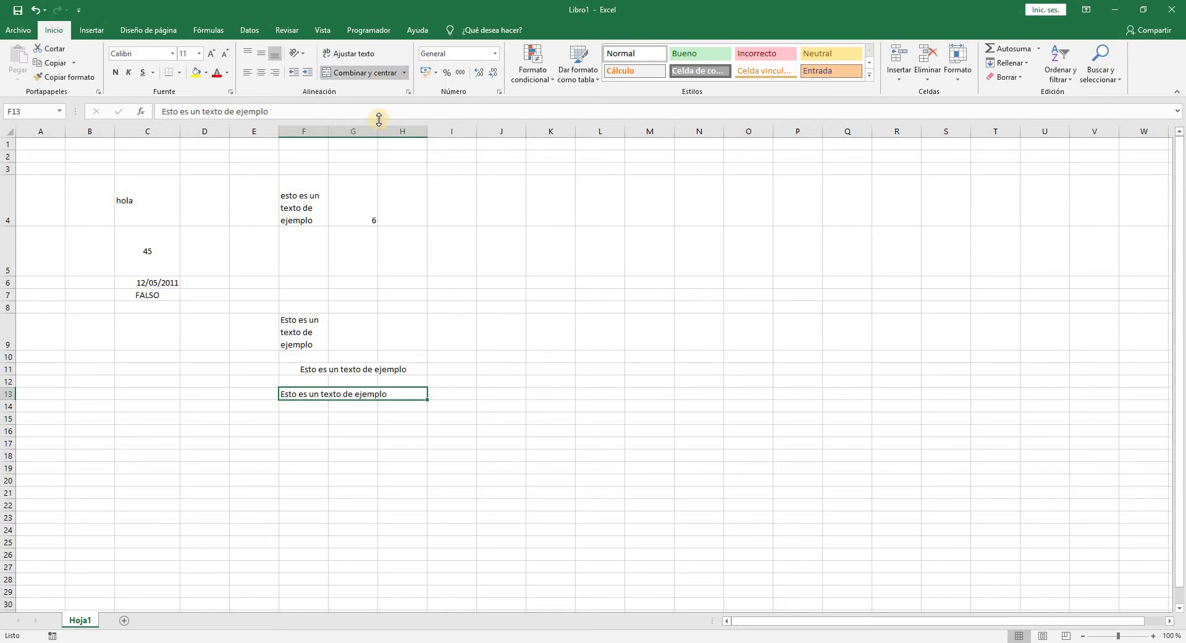
pyautogui.click(369, 372)
pyautogui.click(370, 392)
pyautogui.click(369, 371)
# Split the merged cell F13:H13 with Separar celdas and check its cells individually
pyautogui.click(356, 394)
pyautogui.click(396, 72)
pyautogui.click(405, 73)
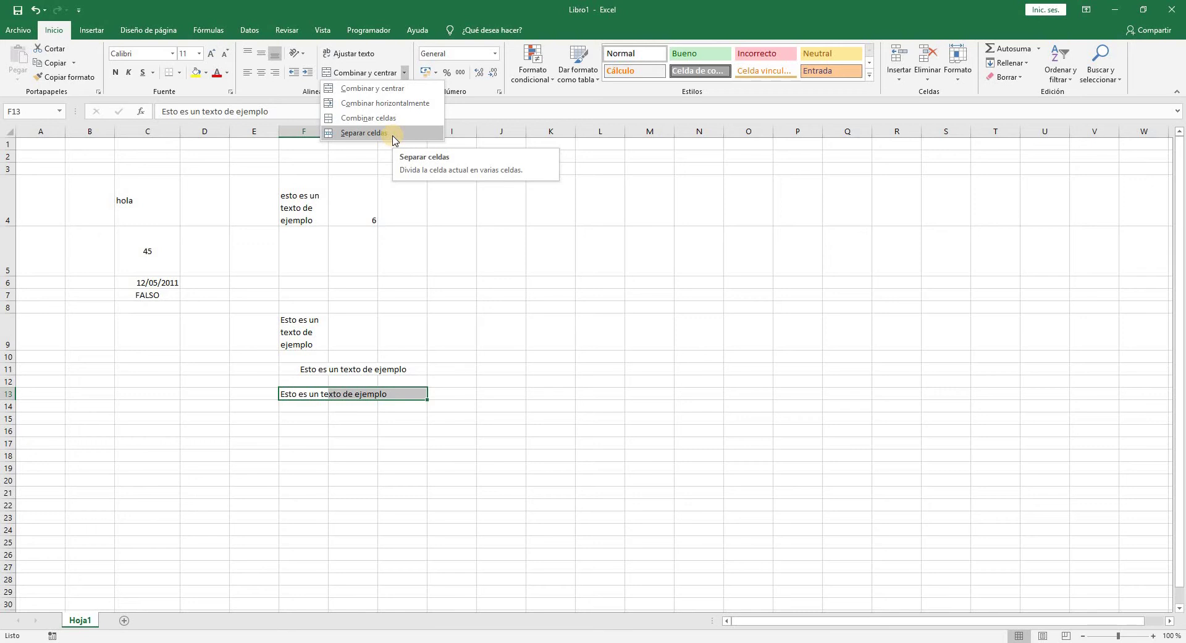
pyautogui.click(392, 133)
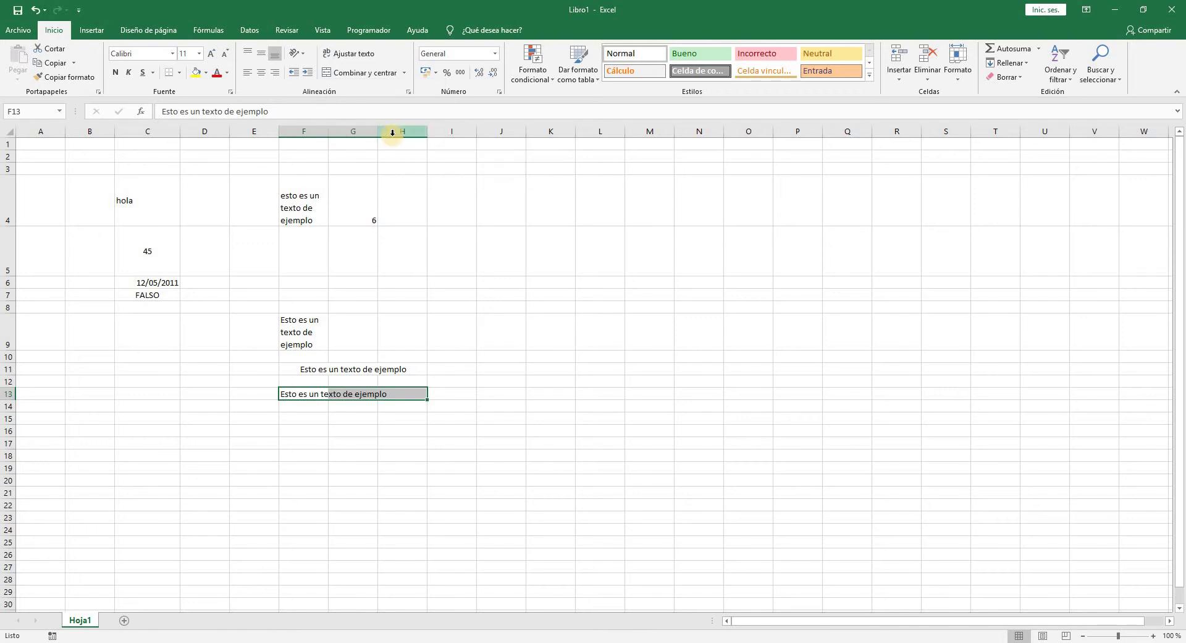
pyautogui.click(488, 479)
pyautogui.click(326, 394)
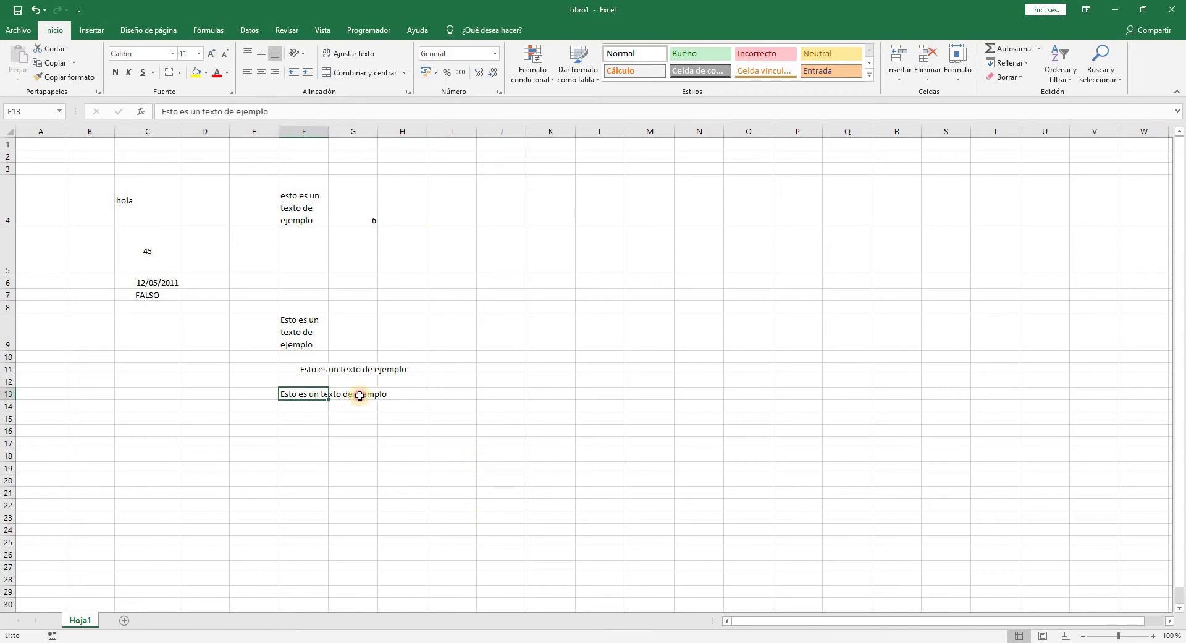
pyautogui.click(358, 395)
pyautogui.click(387, 394)
# Split the merged cell F11:H11 with Separar celdas and check the individual cells around its centered text
pyautogui.click(299, 370)
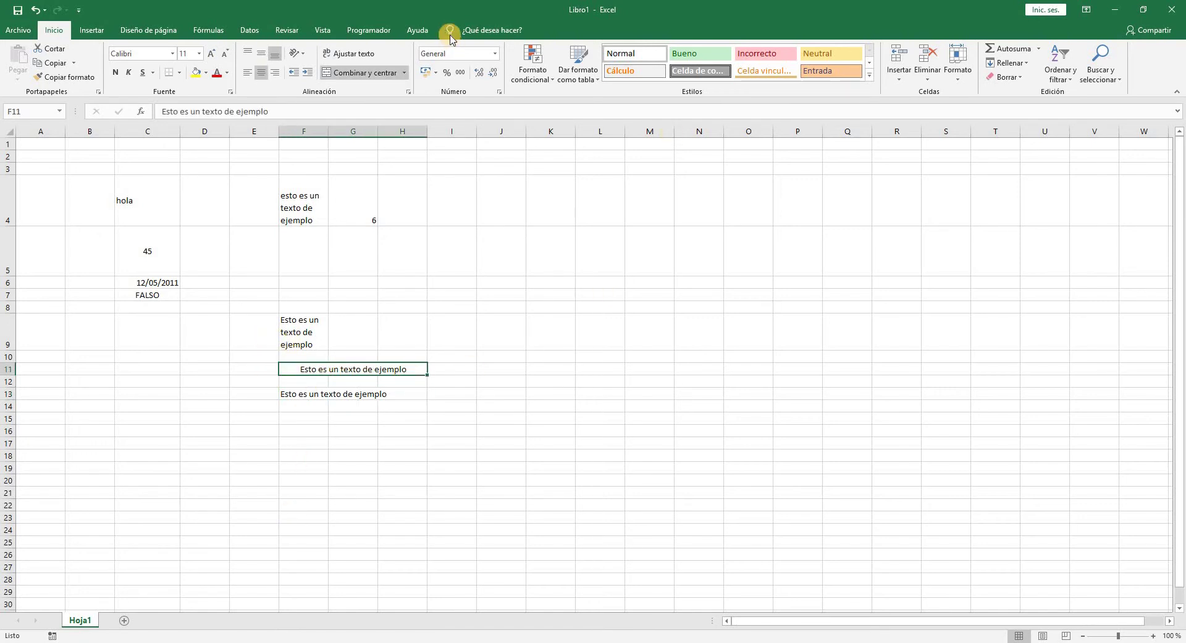
pyautogui.click(404, 72)
pyautogui.press('Return')
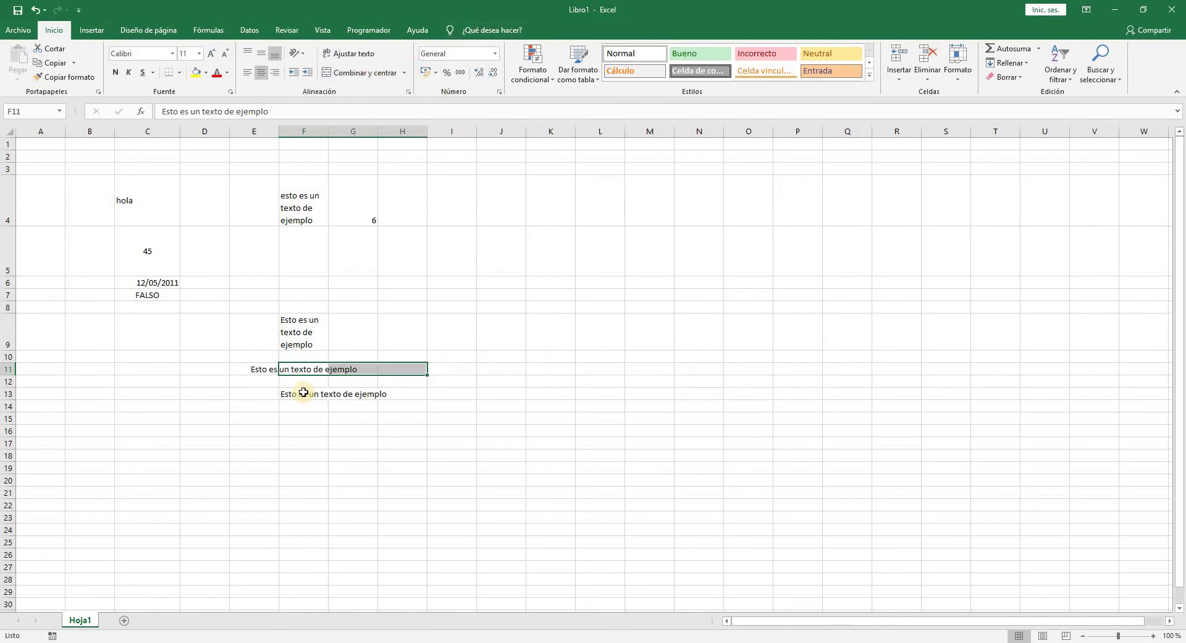
pyautogui.click(304, 370)
pyautogui.click(346, 371)
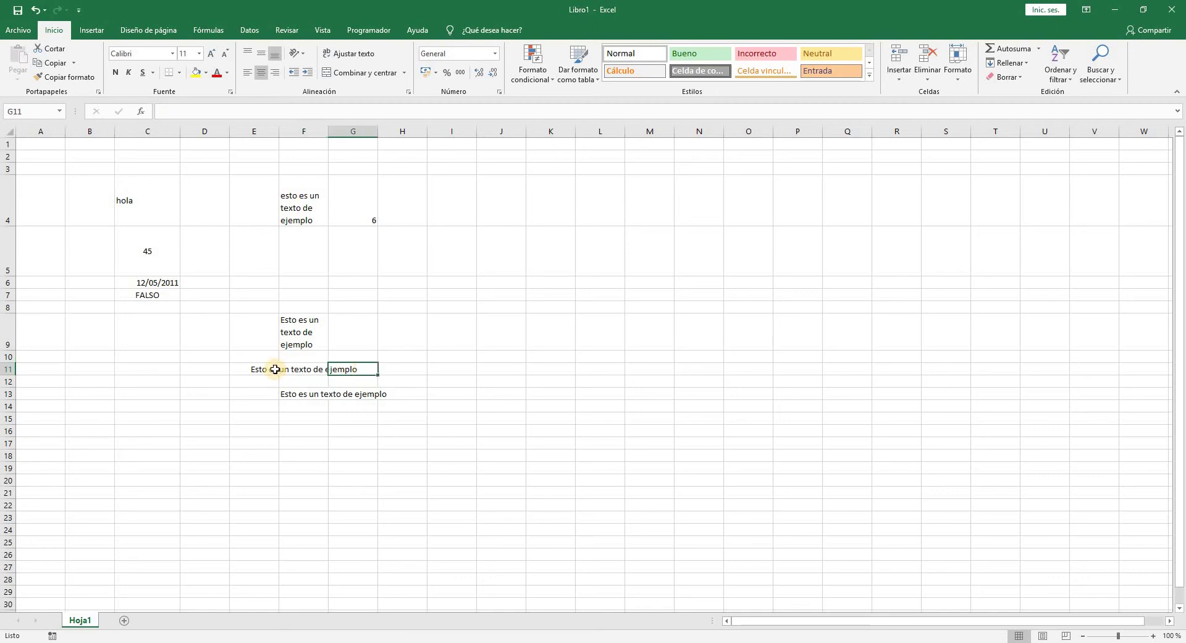
pyautogui.click(266, 370)
pyautogui.click(296, 369)
pyautogui.click(364, 372)
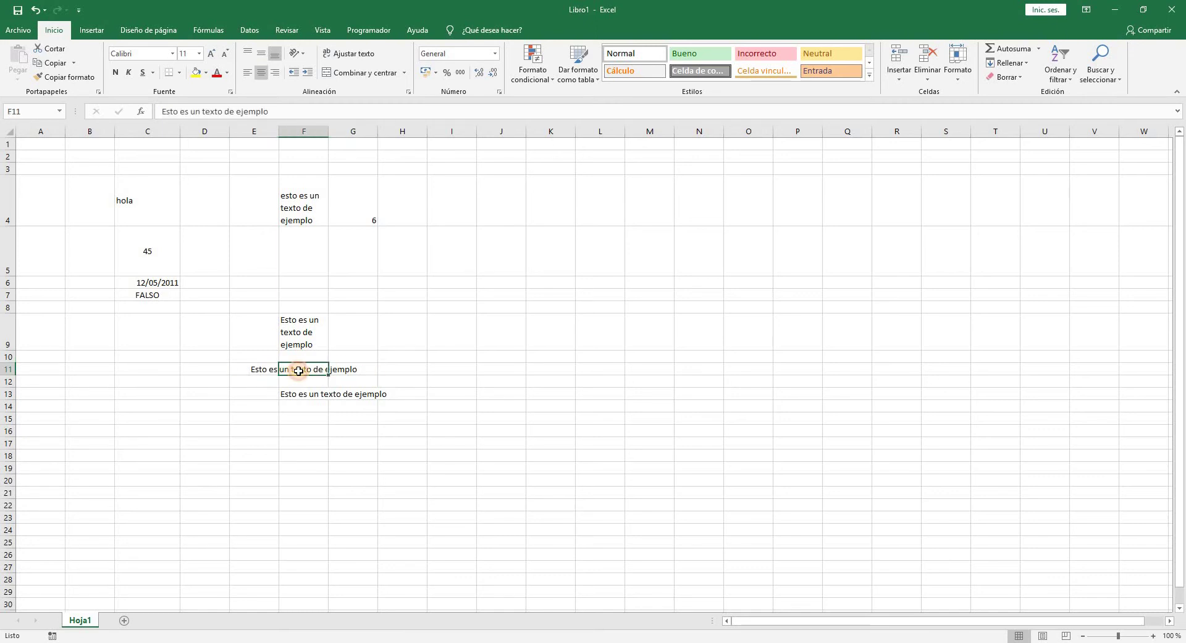
pyautogui.click(299, 370)
pyautogui.click(356, 432)
pyautogui.click(521, 370)
# Merge the empty range F15:G23 into a single cell with Combinar celdas
pyautogui.scroll(-2, 531, 159)
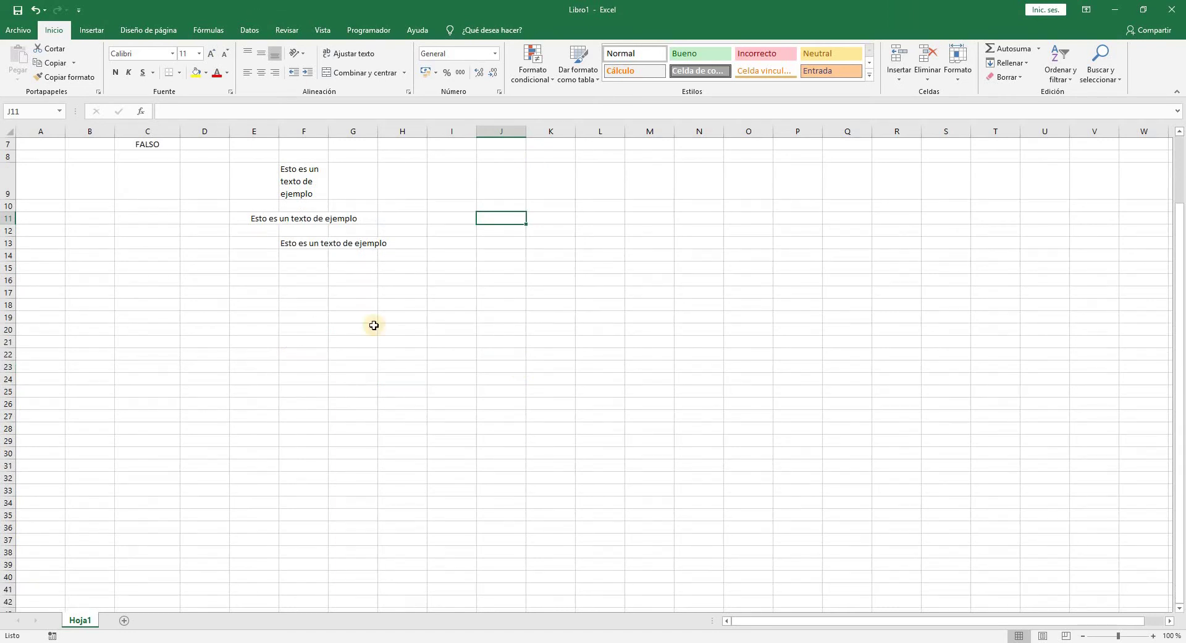
pyautogui.click(404, 73)
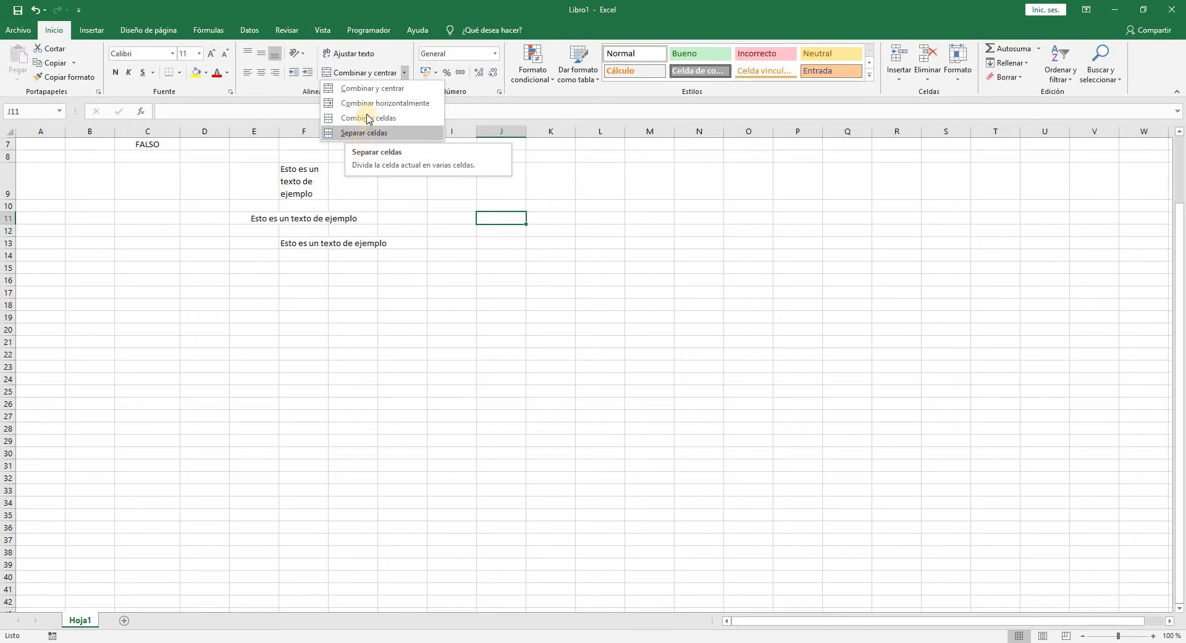
pyautogui.click(305, 276)
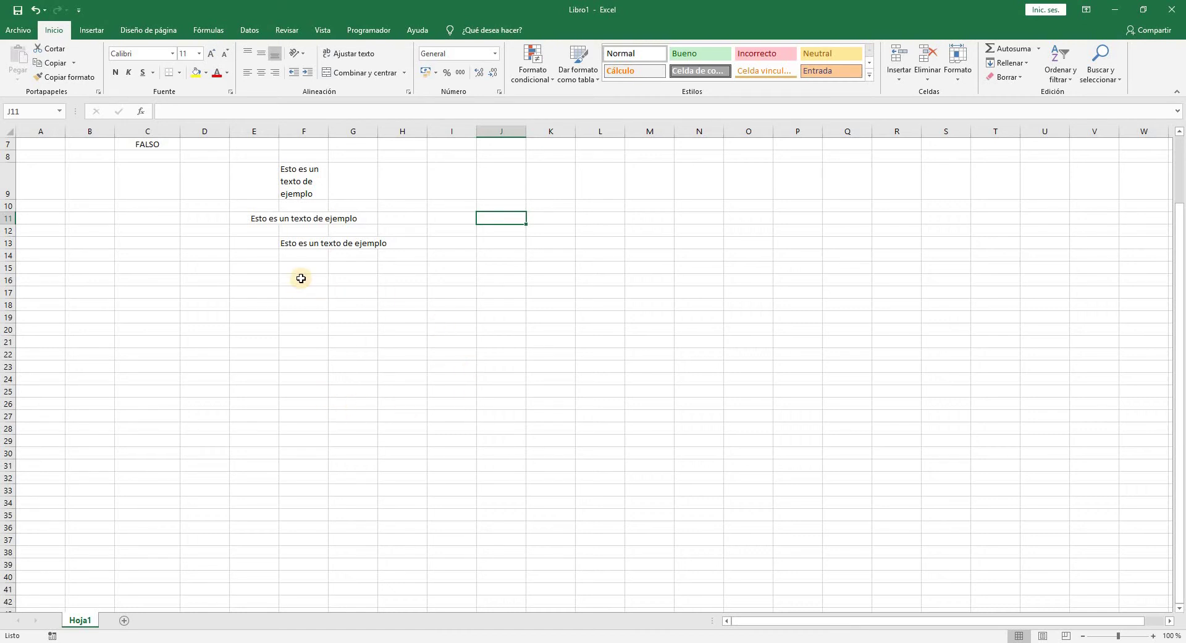
pyautogui.moveTo(320, 271); pyautogui.dragTo(357, 370)
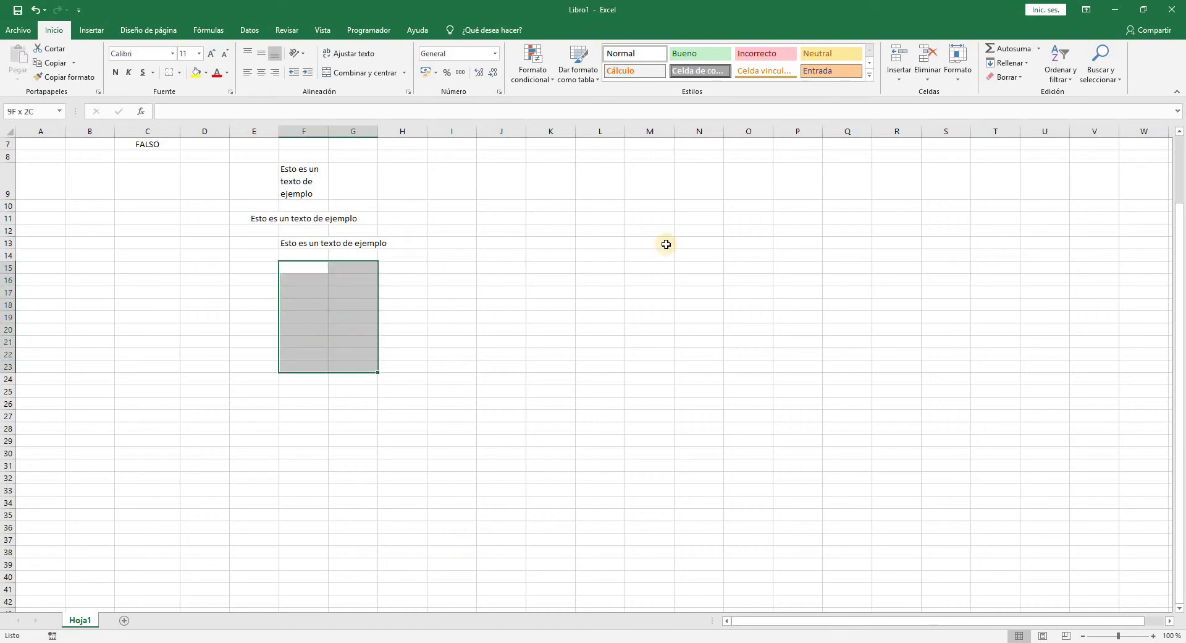
pyautogui.click(405, 73)
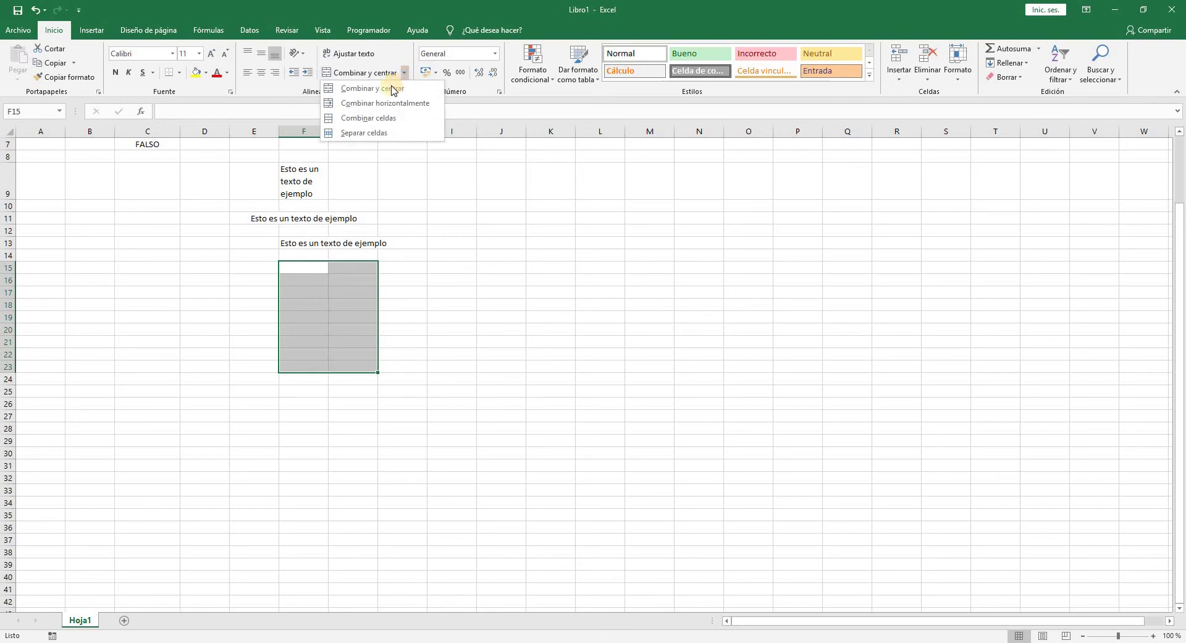
pyautogui.click(365, 123)
pyautogui.click(508, 468)
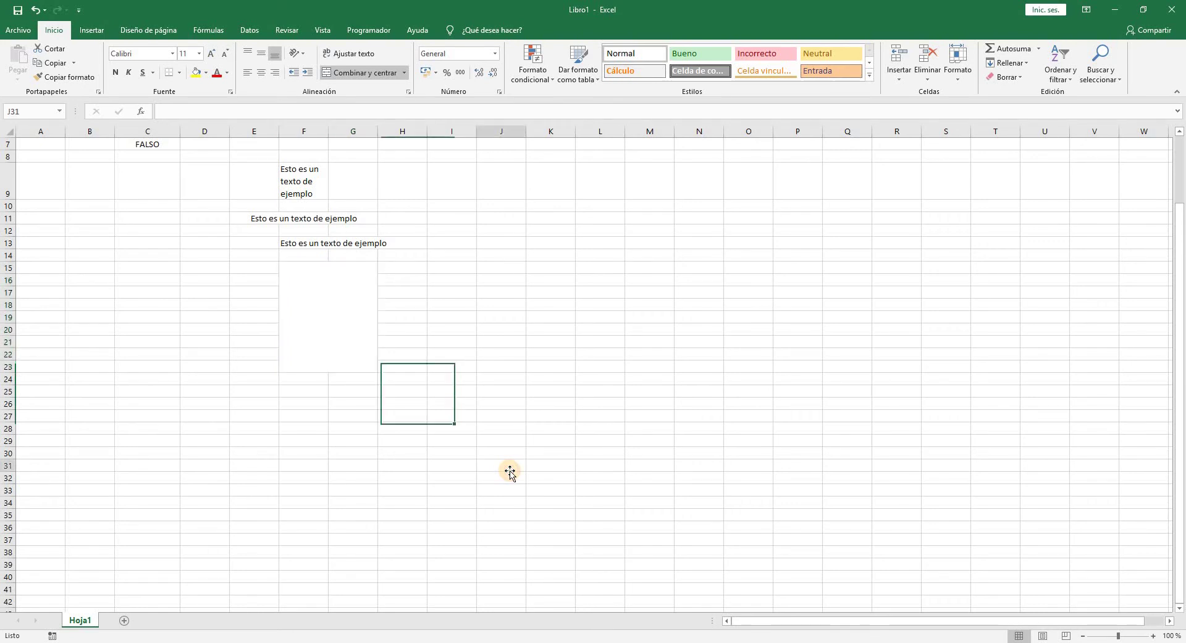
# Merge the range I15:J23 row by row with Combinar horizontalmente
pyautogui.moveTo(451, 267); pyautogui.dragTo(510, 306)
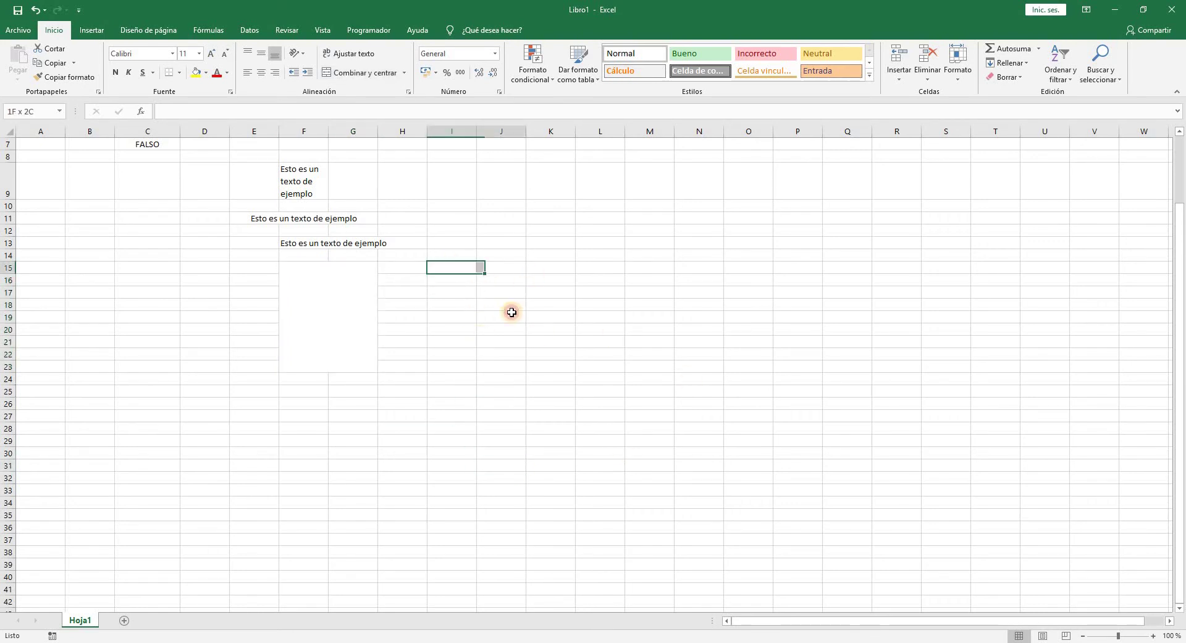
pyautogui.moveTo(510, 367); pyautogui.dragTo(508, 365)
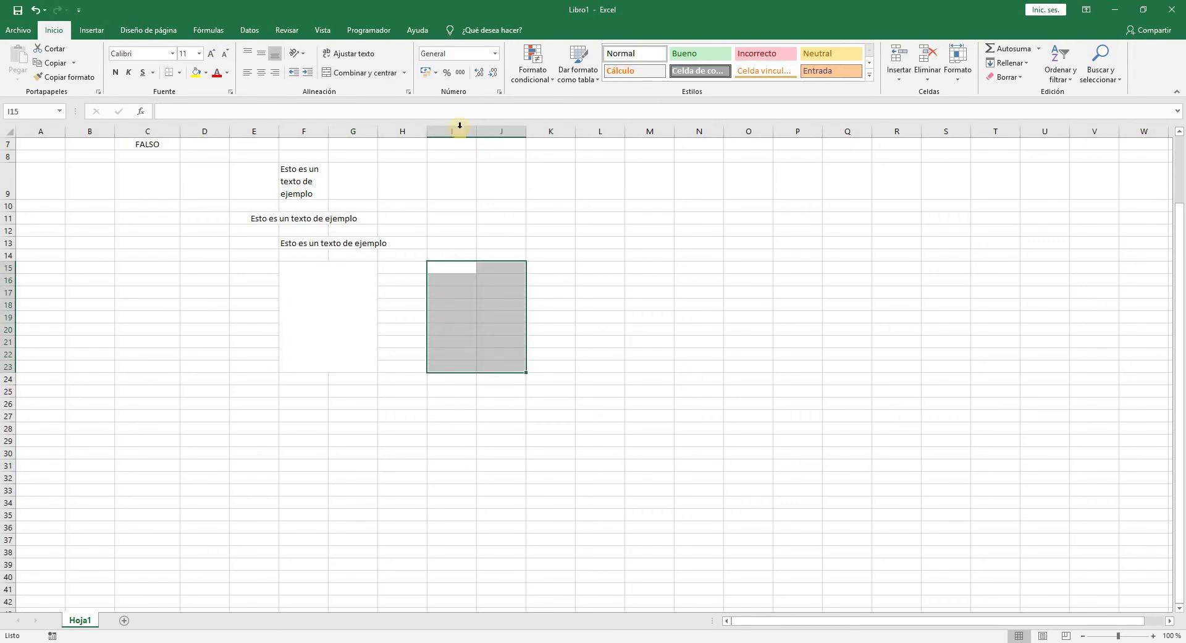
pyautogui.click(405, 73)
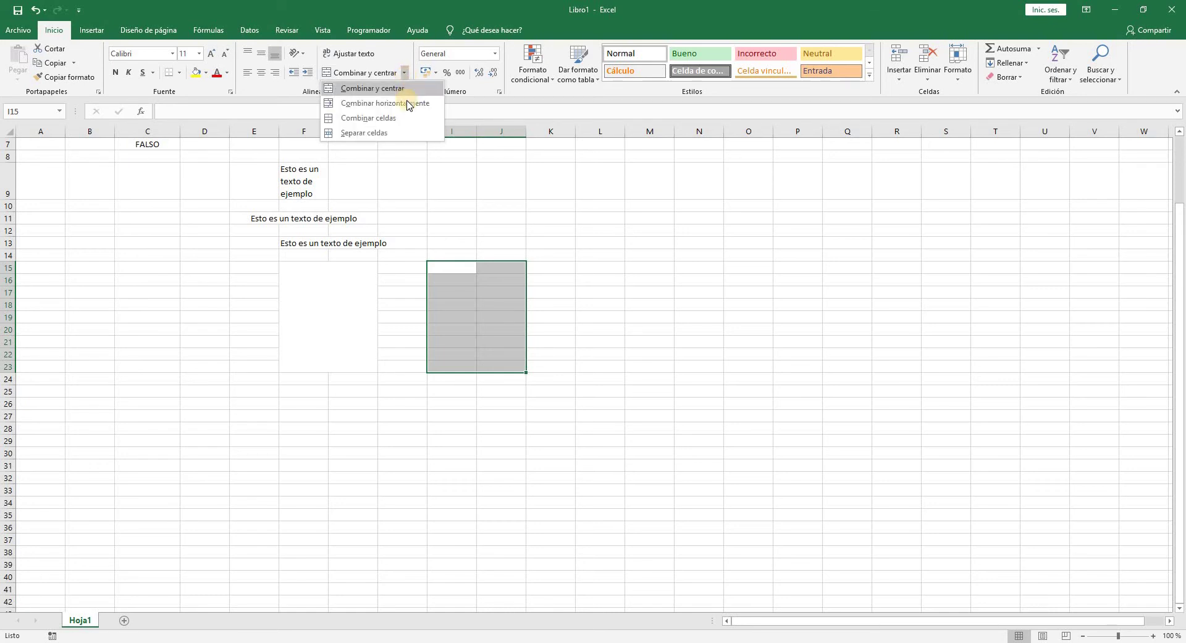
pyautogui.click(408, 103)
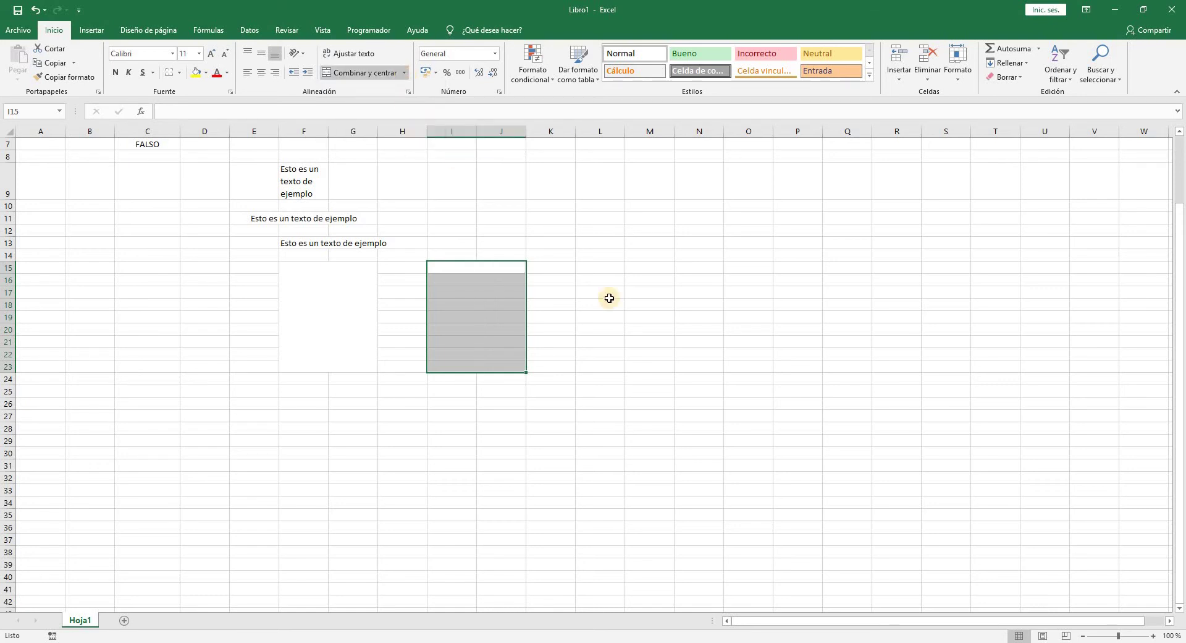
pyautogui.click(650, 379)
# Examine the rows of the range I15:J23 one by one to see how they were merged
pyautogui.click(475, 272)
pyautogui.click(466, 283)
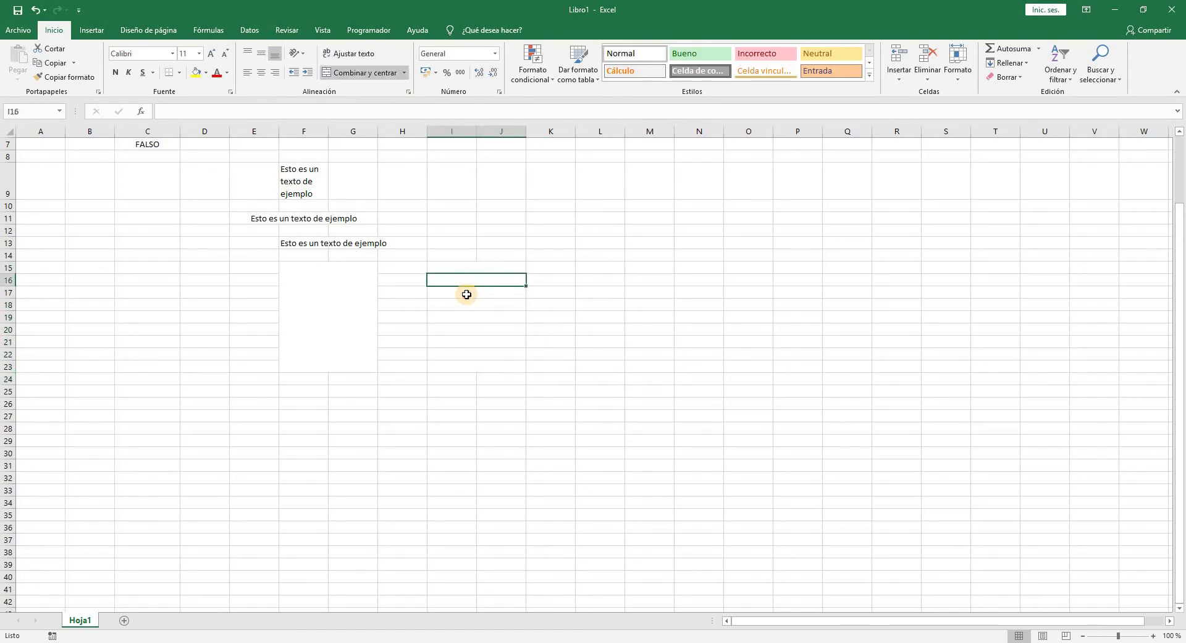
pyautogui.click(466, 293)
pyautogui.click(466, 305)
pyautogui.click(466, 318)
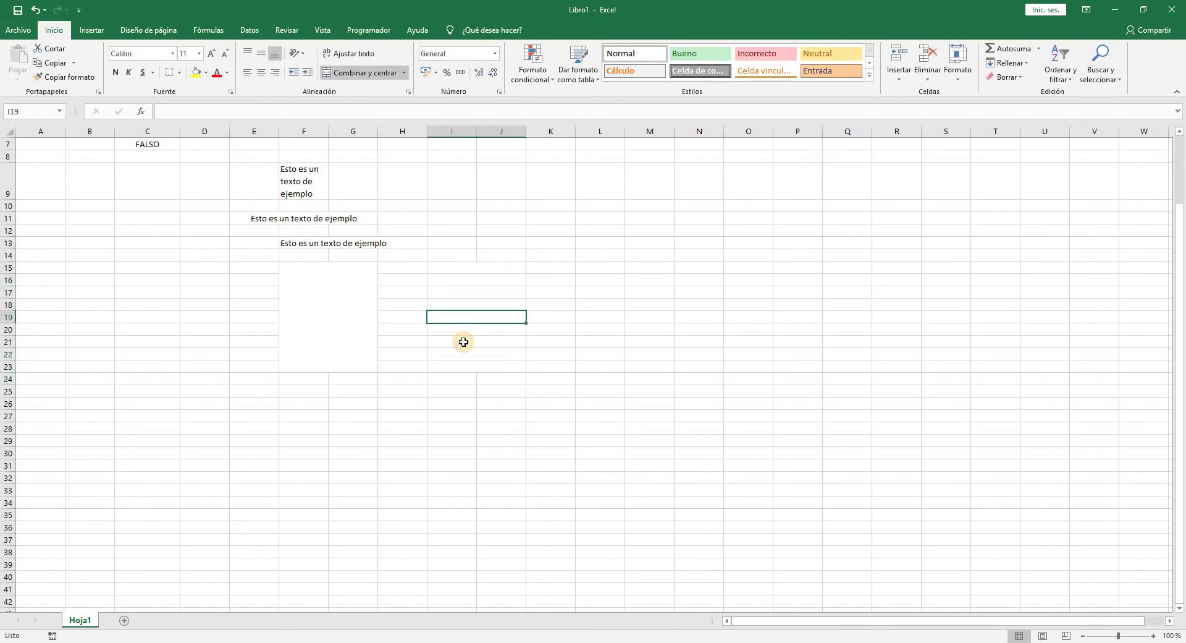
pyautogui.click(464, 332)
pyautogui.click(463, 343)
pyautogui.press('Down')
pyautogui.press('Down')
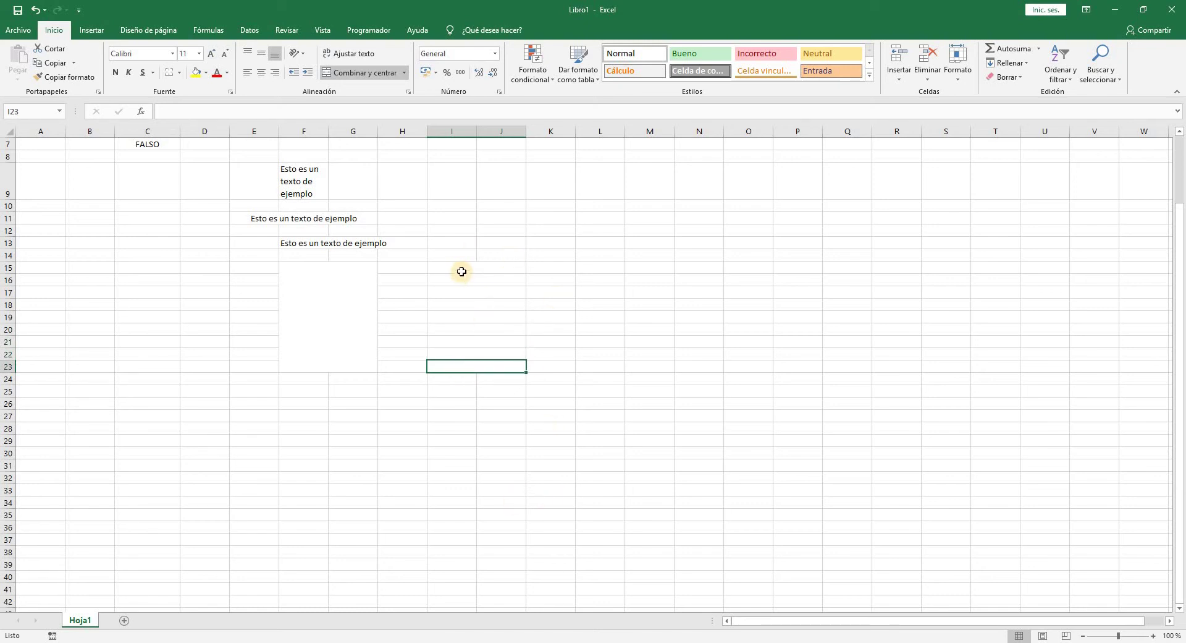
pyautogui.moveTo(454, 274); pyautogui.dragTo(442, 365)
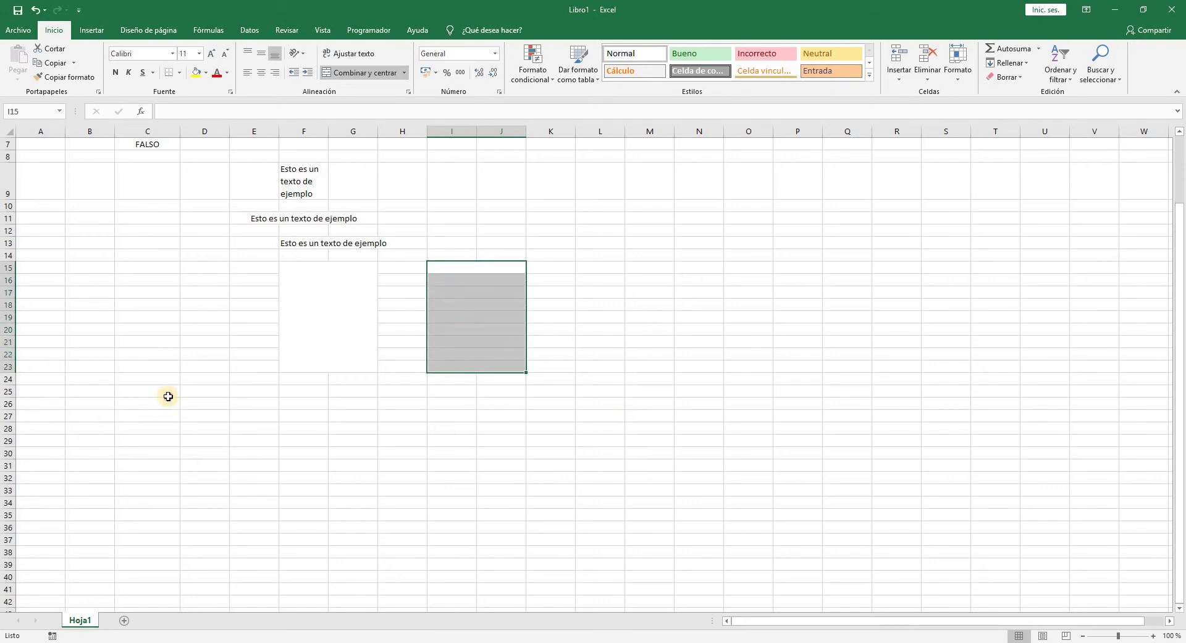
# Apply Combinar horizontalmente to the range C25:I37 and deselect it
pyautogui.moveTo(167, 392); pyautogui.dragTo(457, 541)
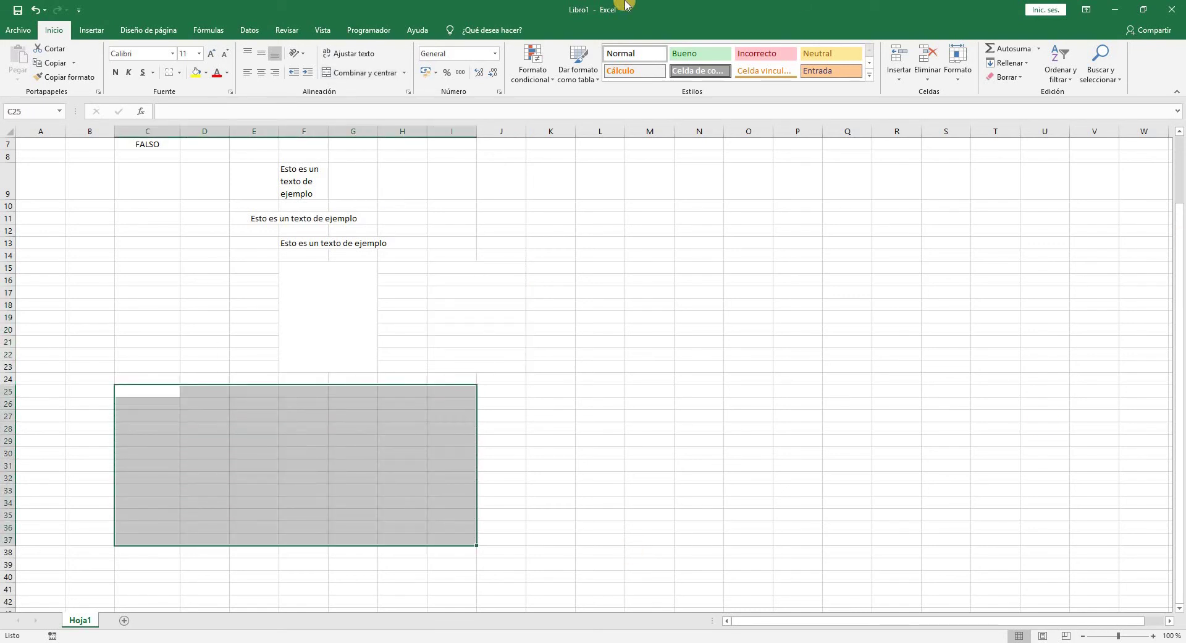
pyautogui.click(405, 73)
pyautogui.click(397, 106)
pyautogui.click(600, 465)
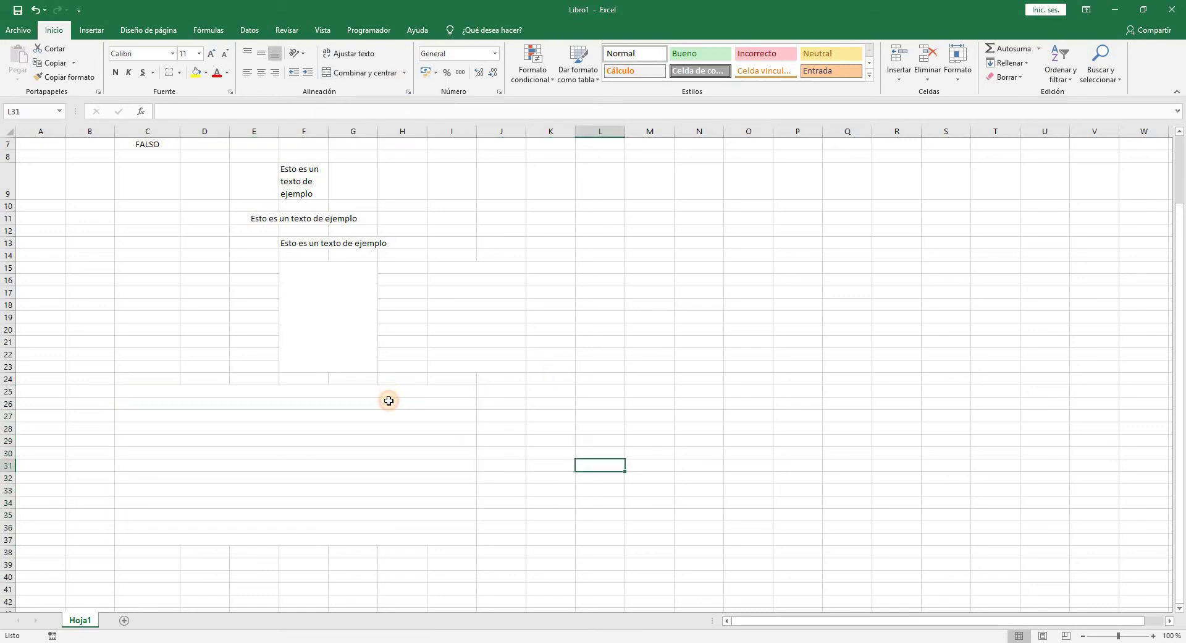
# Examine the rows of the range C25:I37 one by one to see how each row was merged
pyautogui.click(386, 395)
pyautogui.click(384, 405)
pyautogui.click(381, 418)
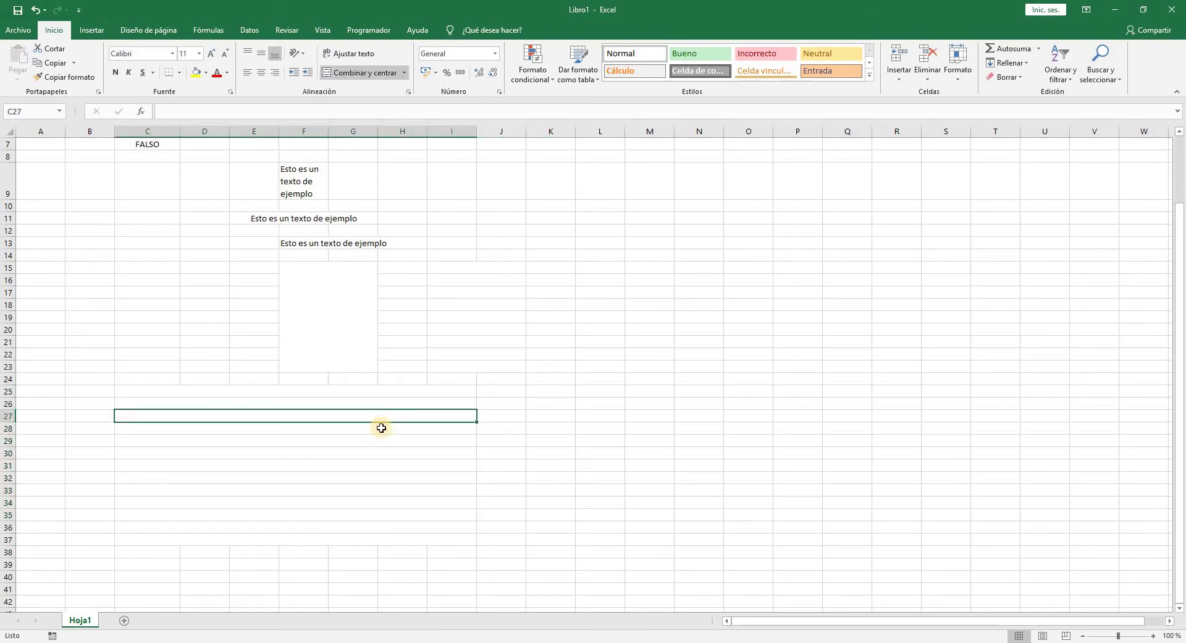
pyautogui.click(382, 430)
pyautogui.click(381, 441)
pyautogui.click(379, 455)
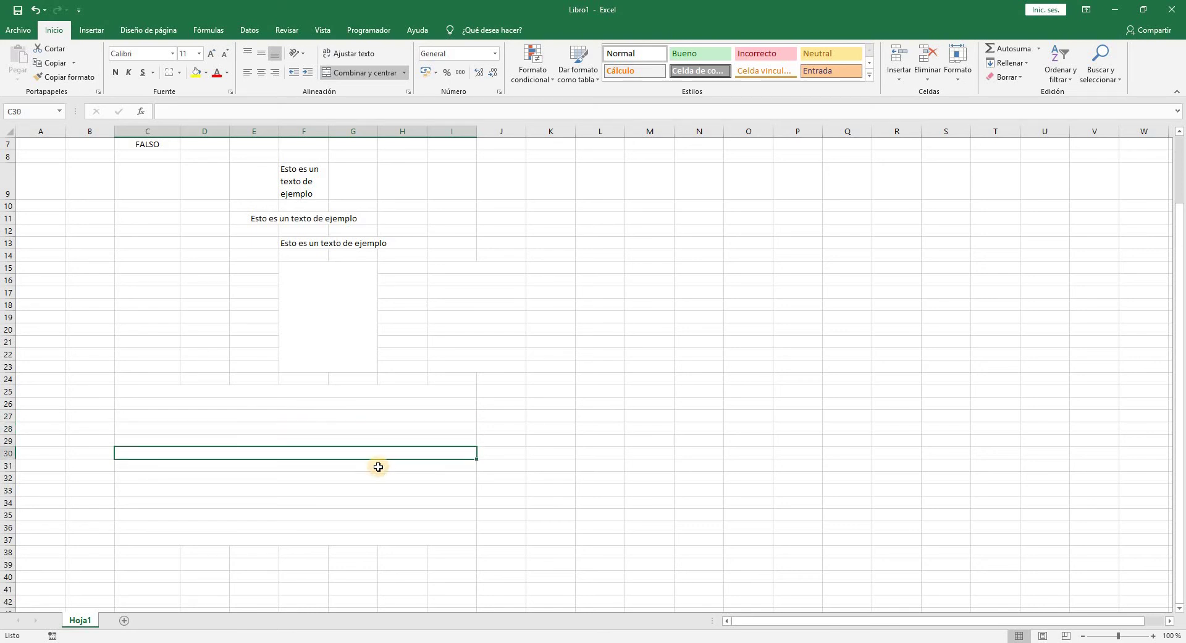
pyautogui.click(379, 468)
pyautogui.click(380, 478)
pyautogui.click(384, 493)
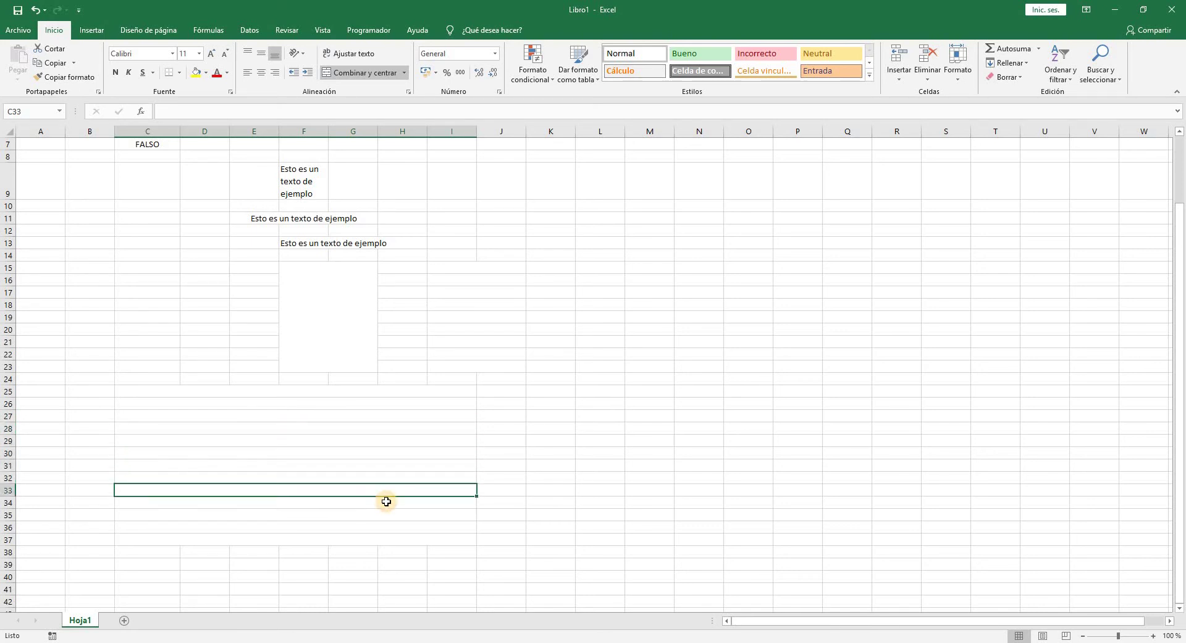
pyautogui.click(387, 502)
pyautogui.click(388, 519)
pyautogui.click(388, 525)
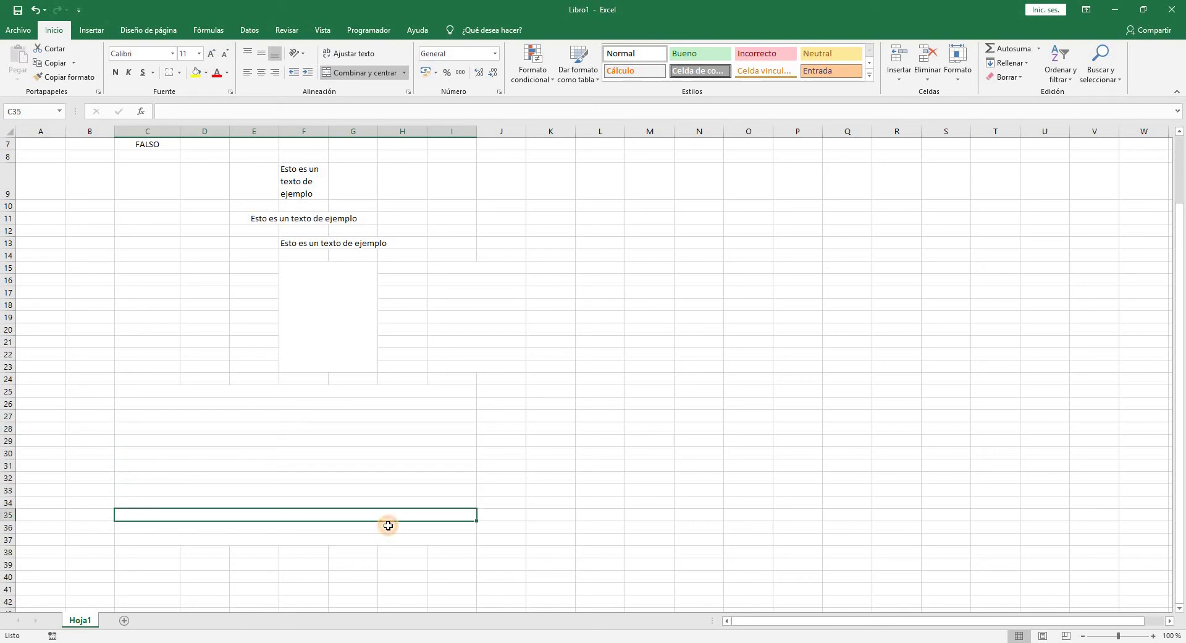
pyautogui.click(388, 514)
pyautogui.click(386, 504)
# Split the merged rows of the range C25:I35 back into individual cells
pyautogui.moveTo(400, 391); pyautogui.dragTo(387, 519)
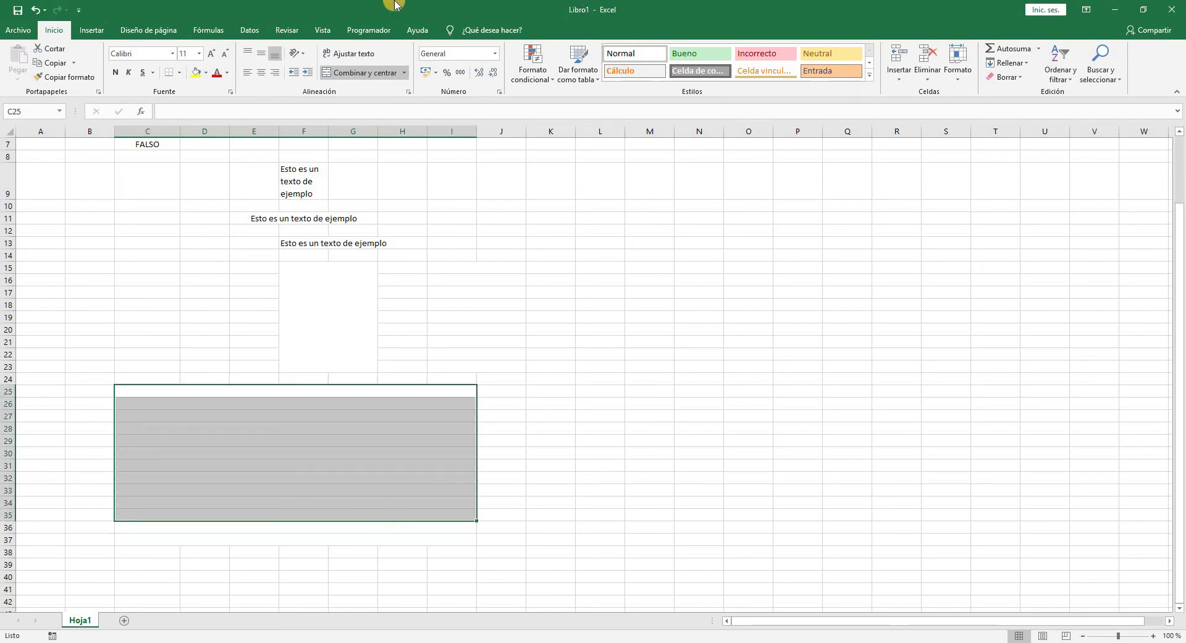
pyautogui.click(405, 72)
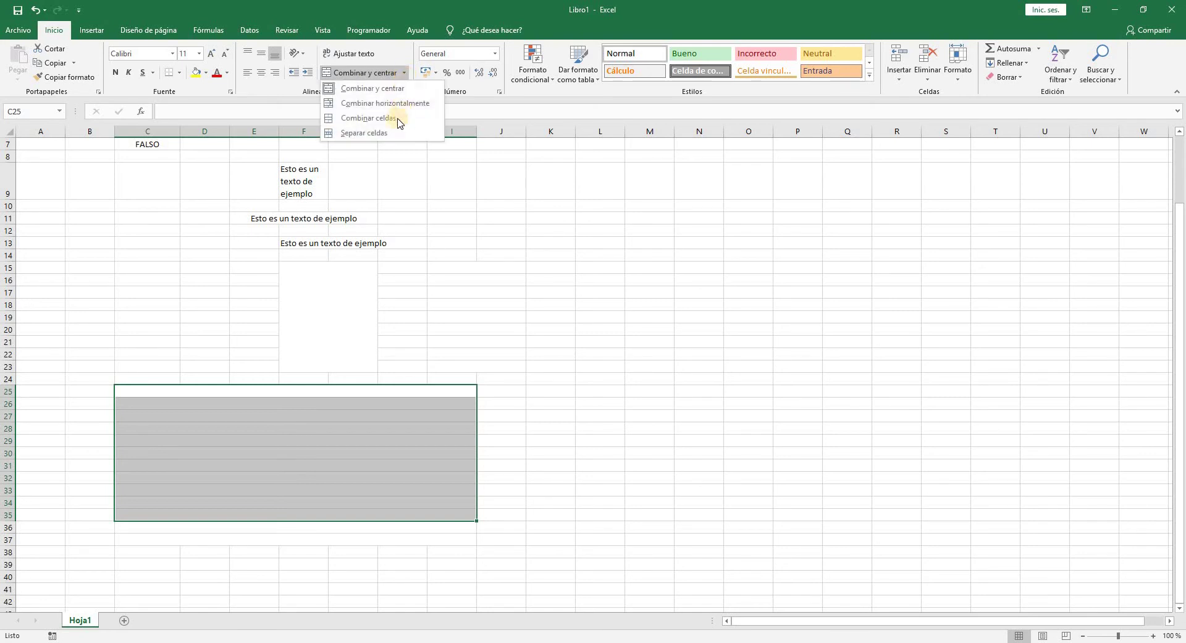
pyautogui.click(415, 11)
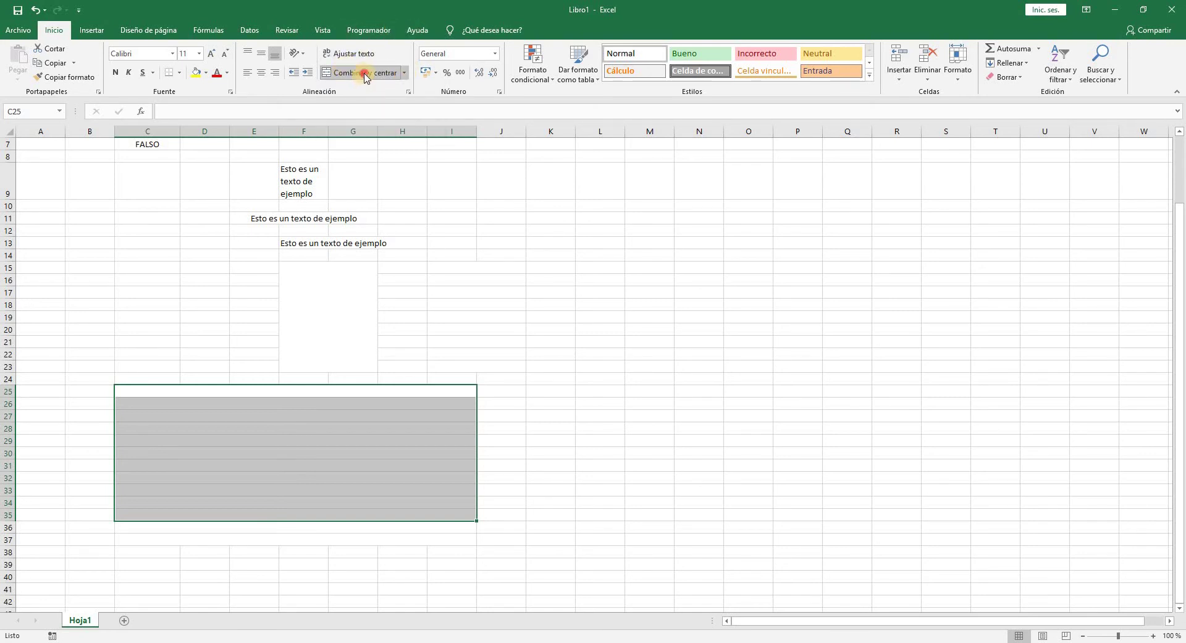
pyautogui.click(364, 78)
# Unmerge the F15:G23 block into individual cells and deselect it
pyautogui.click(331, 275)
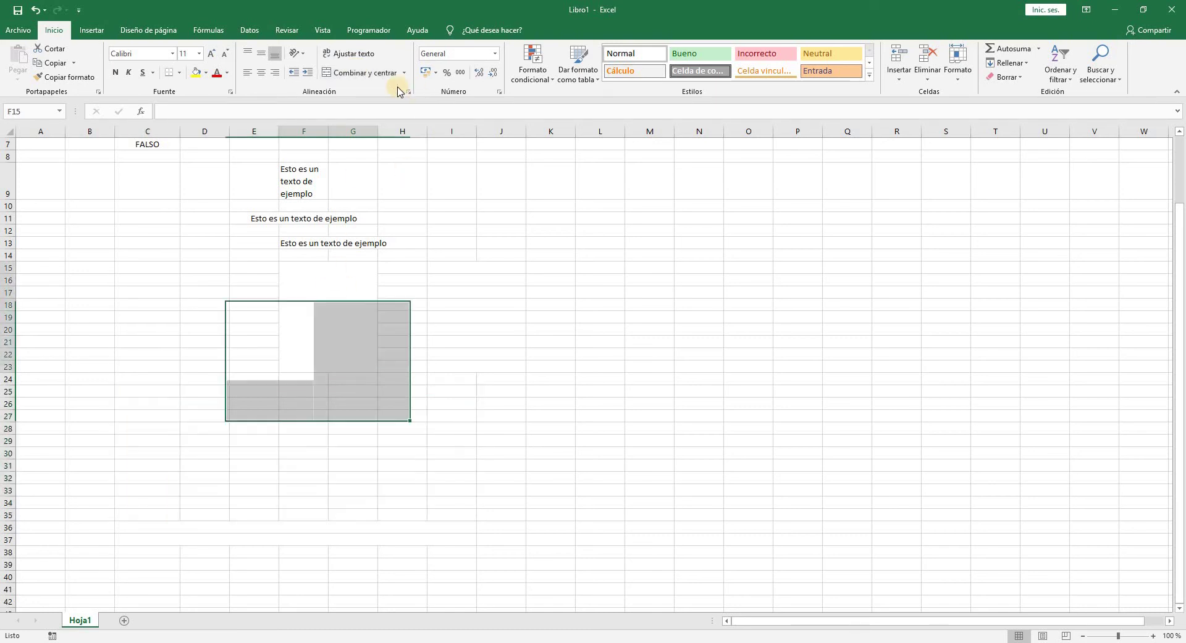
pyautogui.click(497, 443)
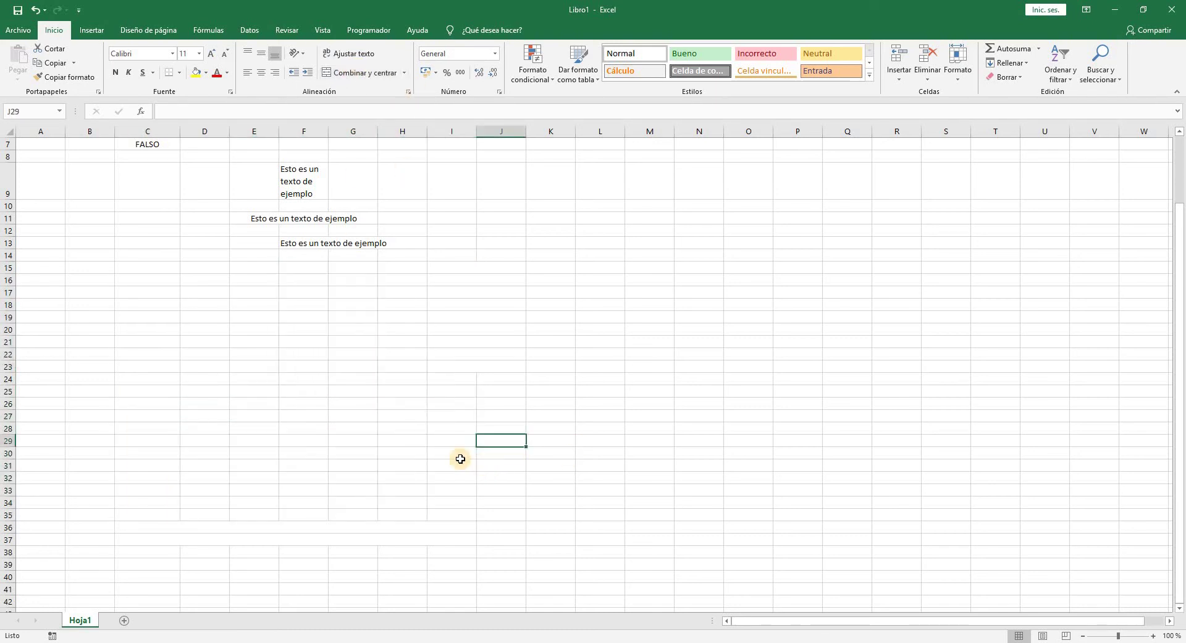
pyautogui.click(275, 431)
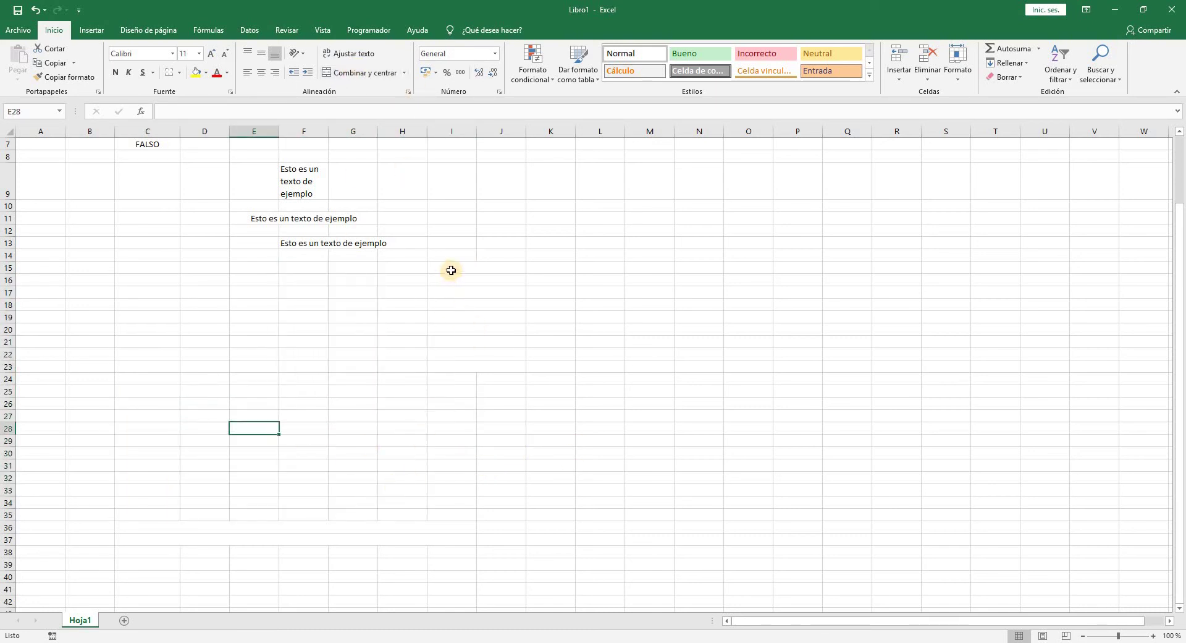
# Separate the horizontally merged rows of the range I15:J22 into individual cells and deselect them
pyautogui.moveTo(451, 270); pyautogui.dragTo(453, 358)
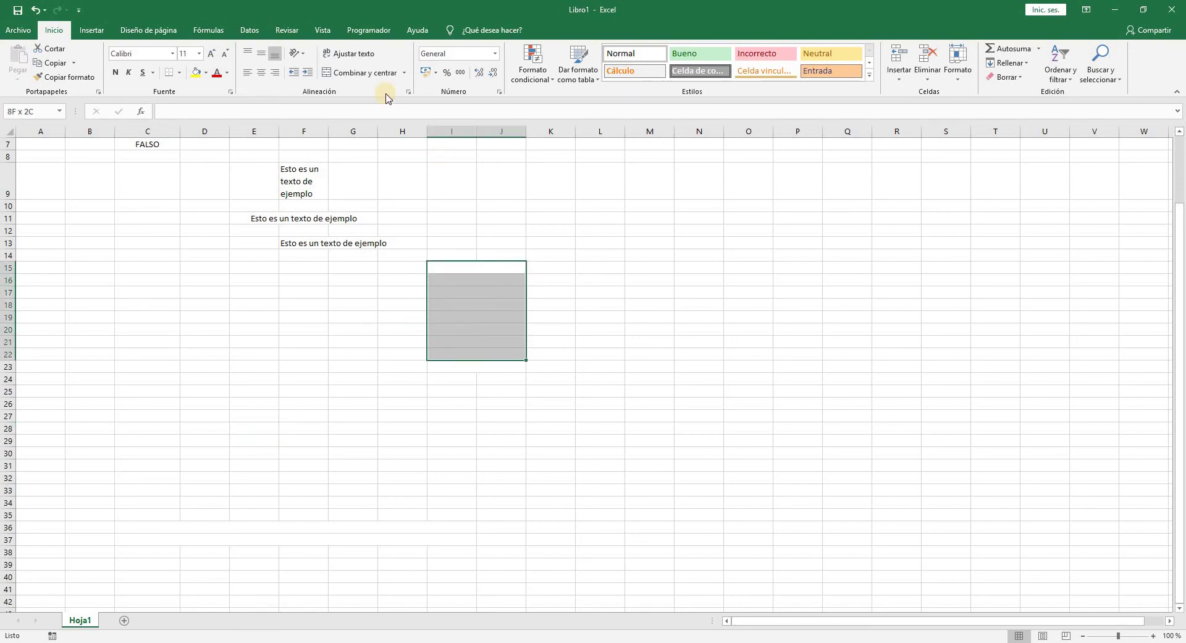
pyautogui.click(271, 416)
pyautogui.press('Right')
pyautogui.press('Down')
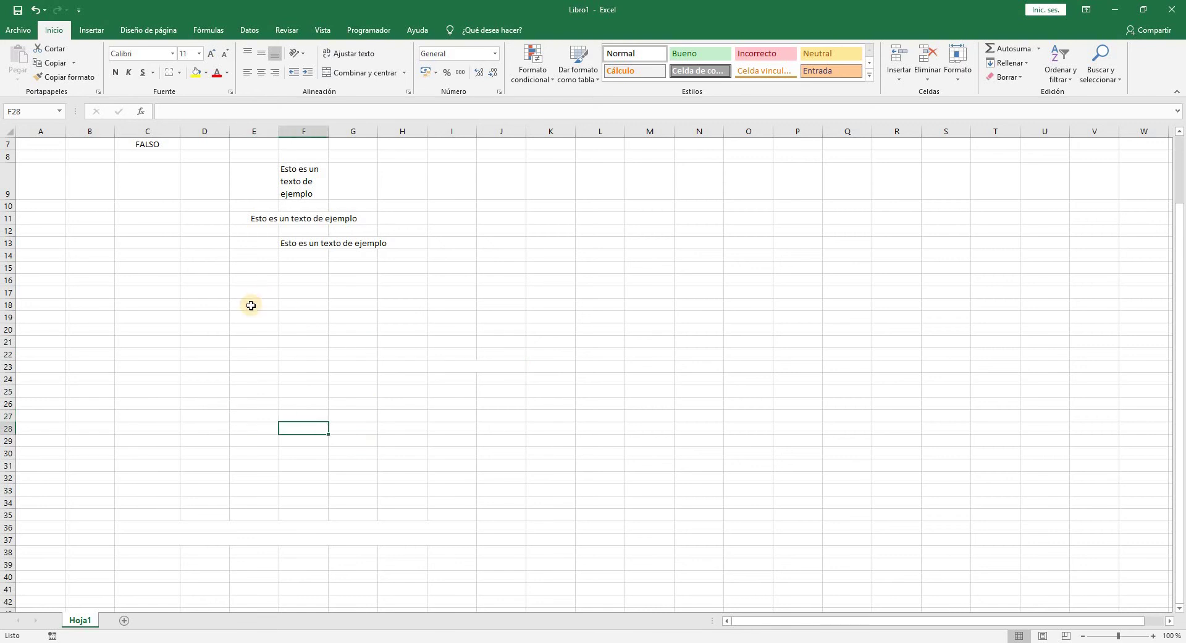
# Merge the range E18:J29 into a single centred cell with Combinar y centrar
pyautogui.moveTo(251, 305); pyautogui.dragTo(379, 411)
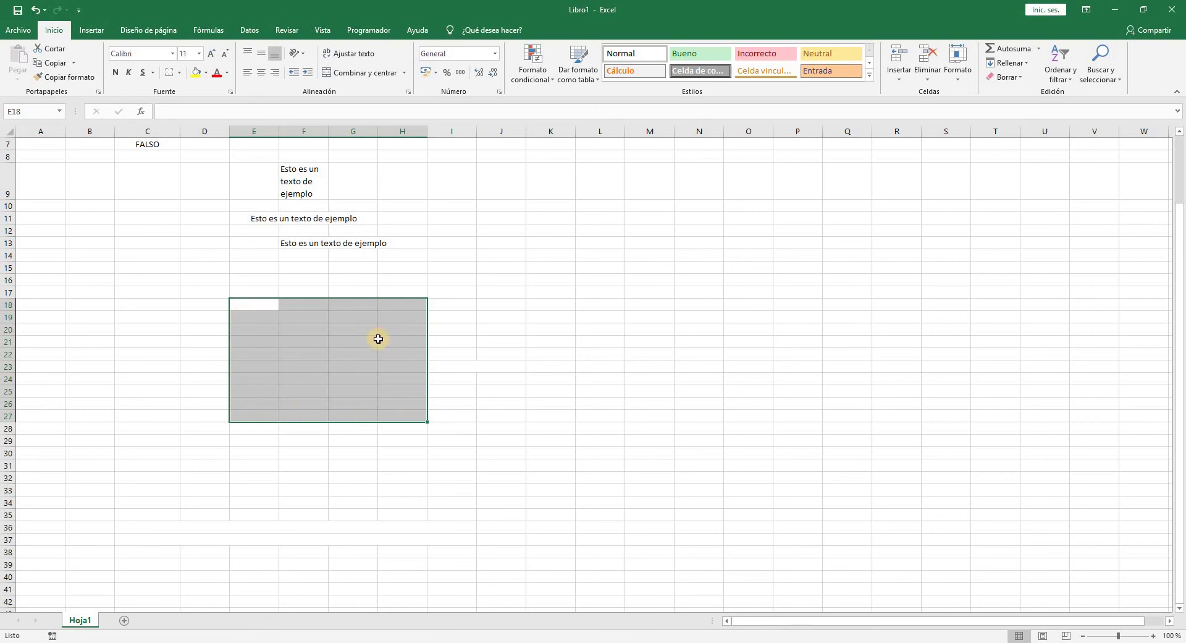
pyautogui.click(258, 307)
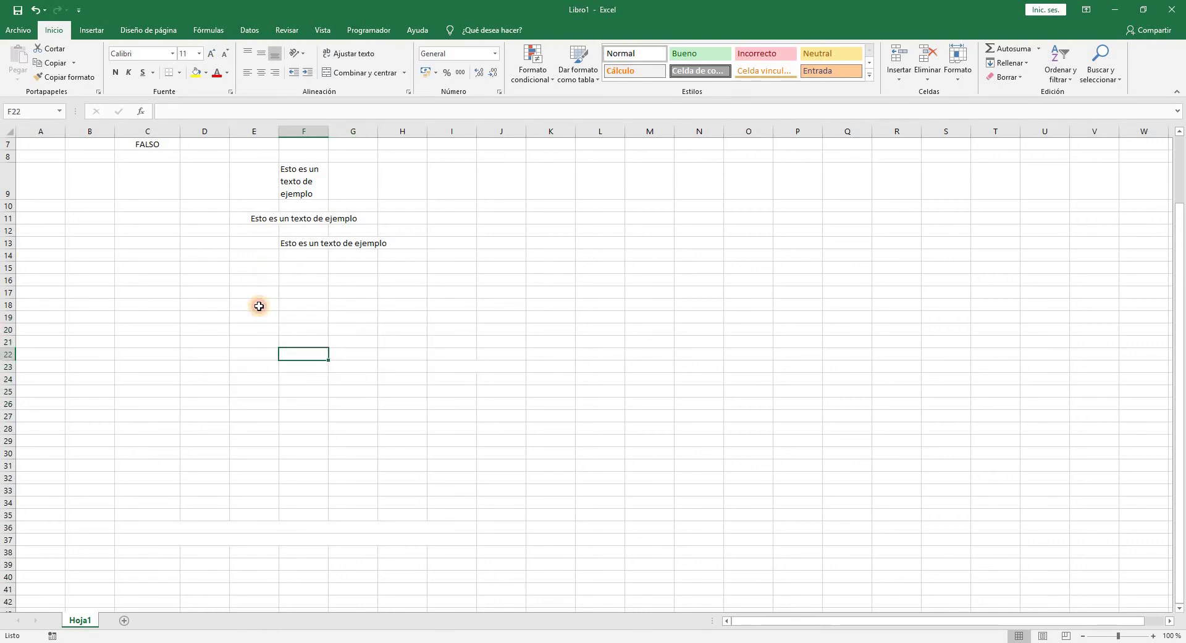
pyautogui.moveTo(259, 306); pyautogui.dragTo(441, 444)
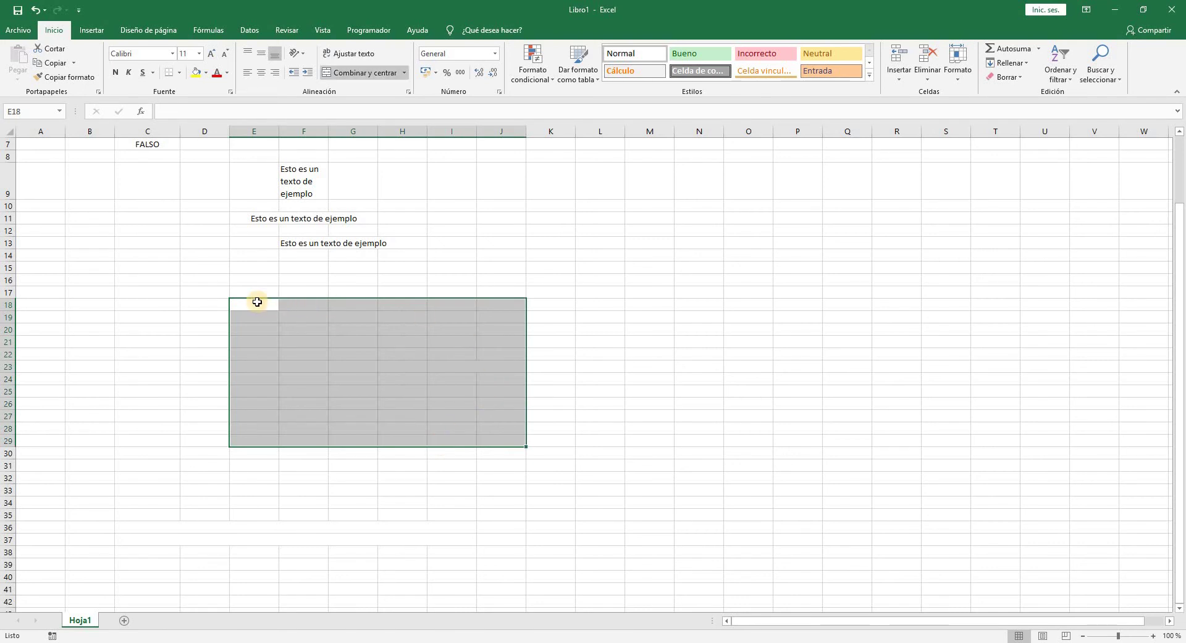
pyautogui.click(404, 73)
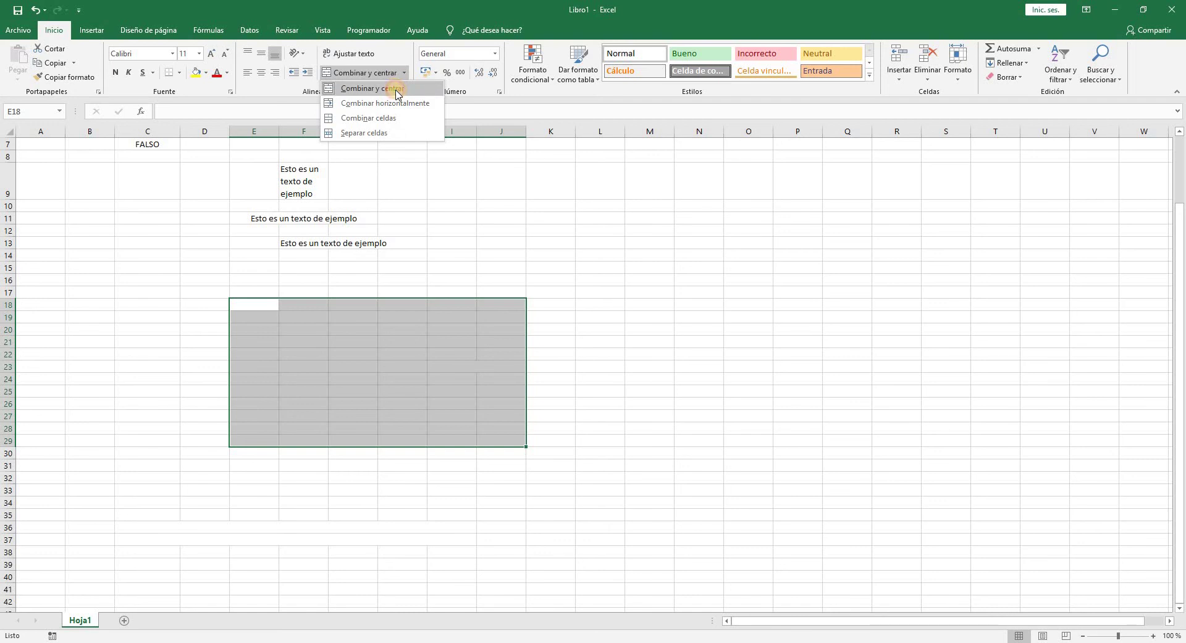
pyautogui.click(396, 90)
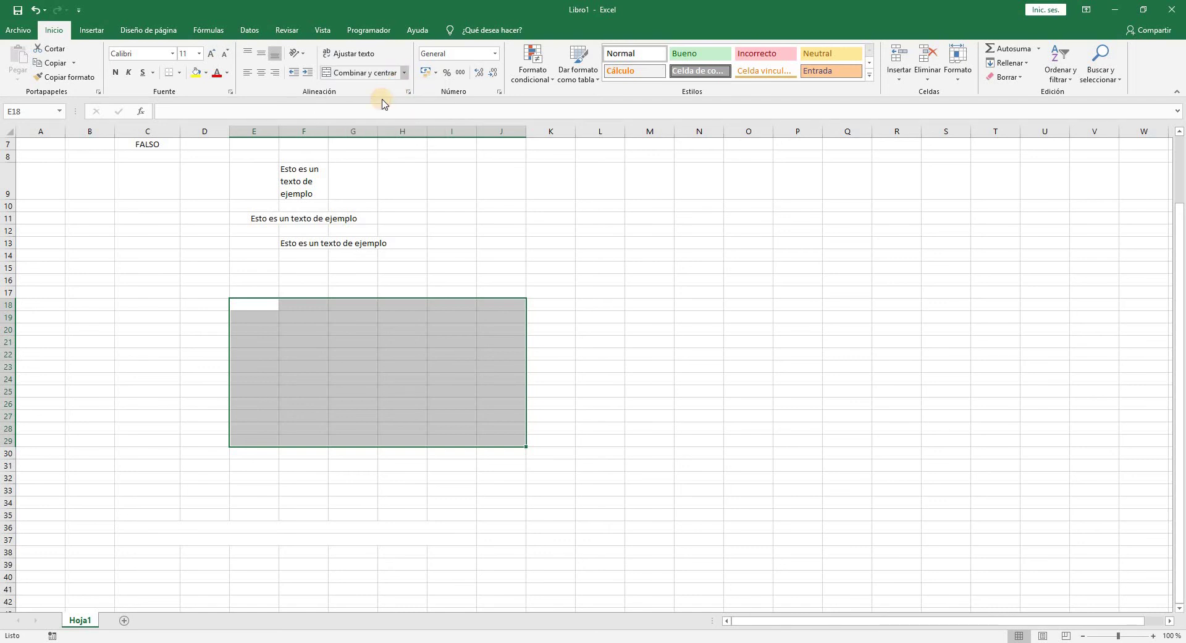
pyautogui.click(403, 73)
pyautogui.click(388, 87)
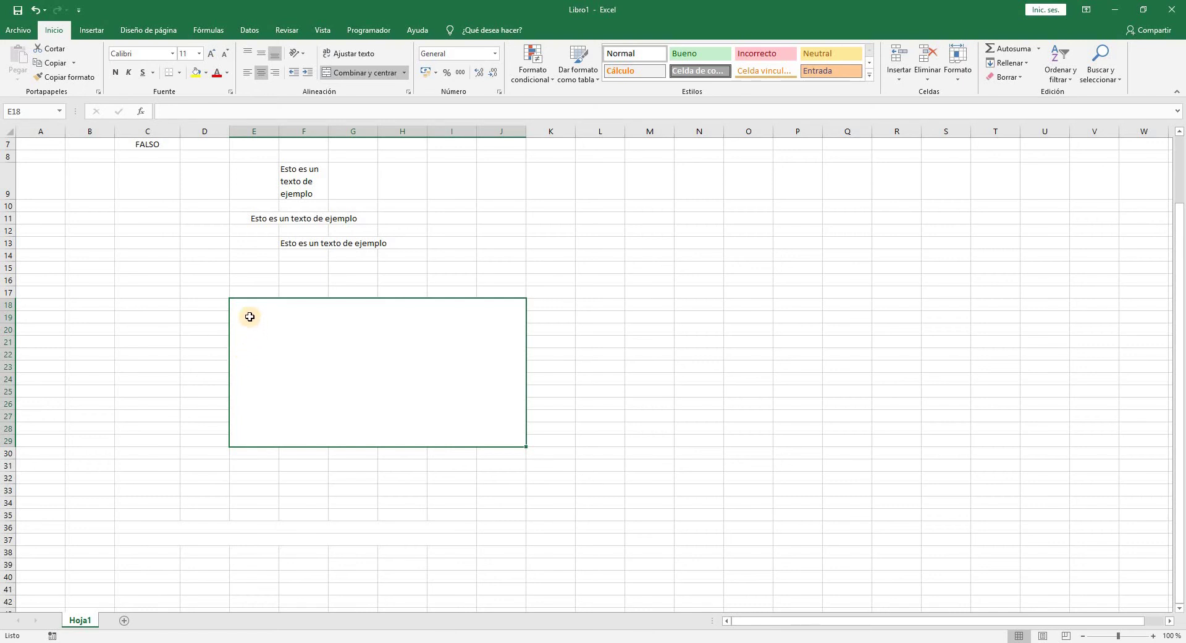
# Split the merged block E18:J29 into individual cells with Separar celdas and deselect it
pyautogui.click(404, 72)
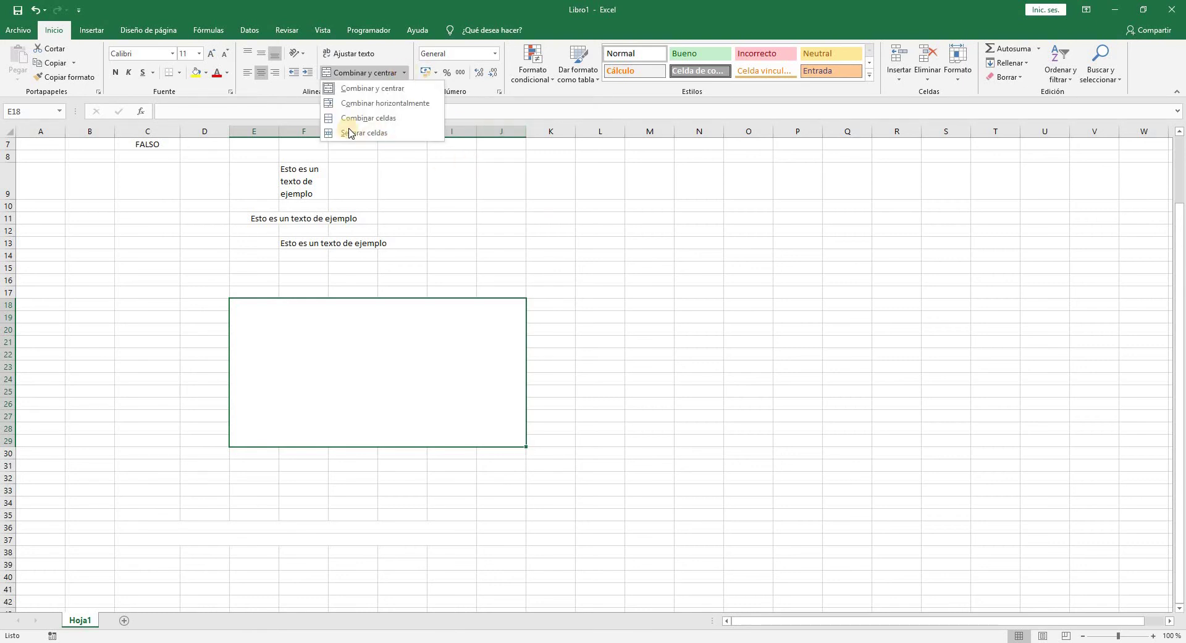
pyautogui.click(615, 233)
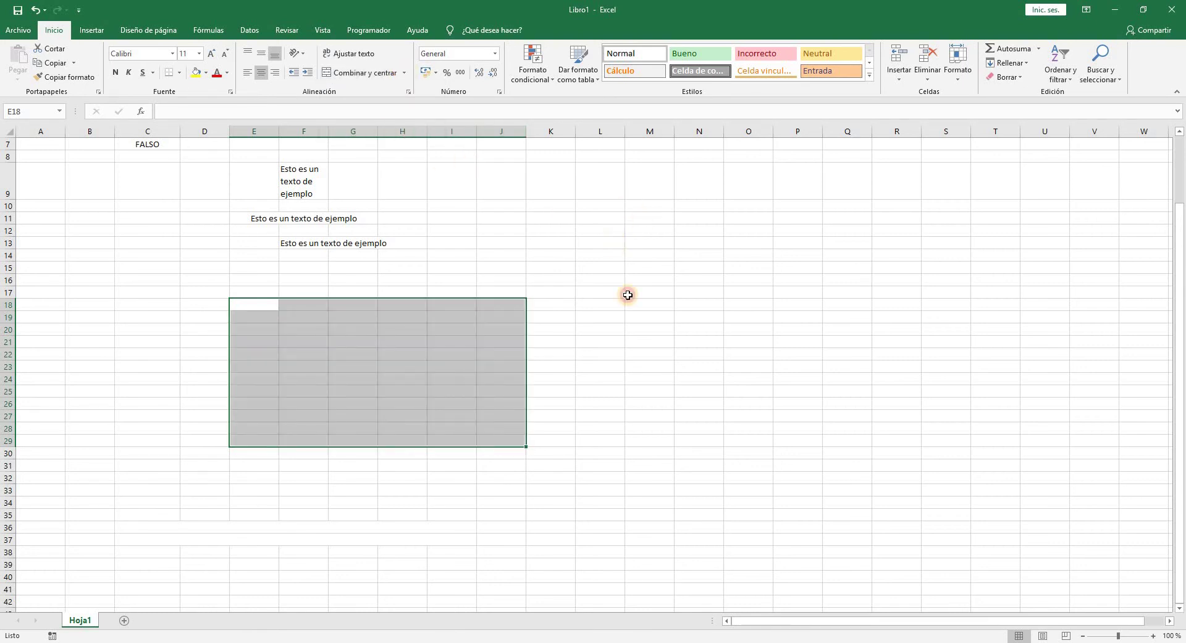
pyautogui.moveTo(455, 461); pyautogui.dragTo(455, 458)
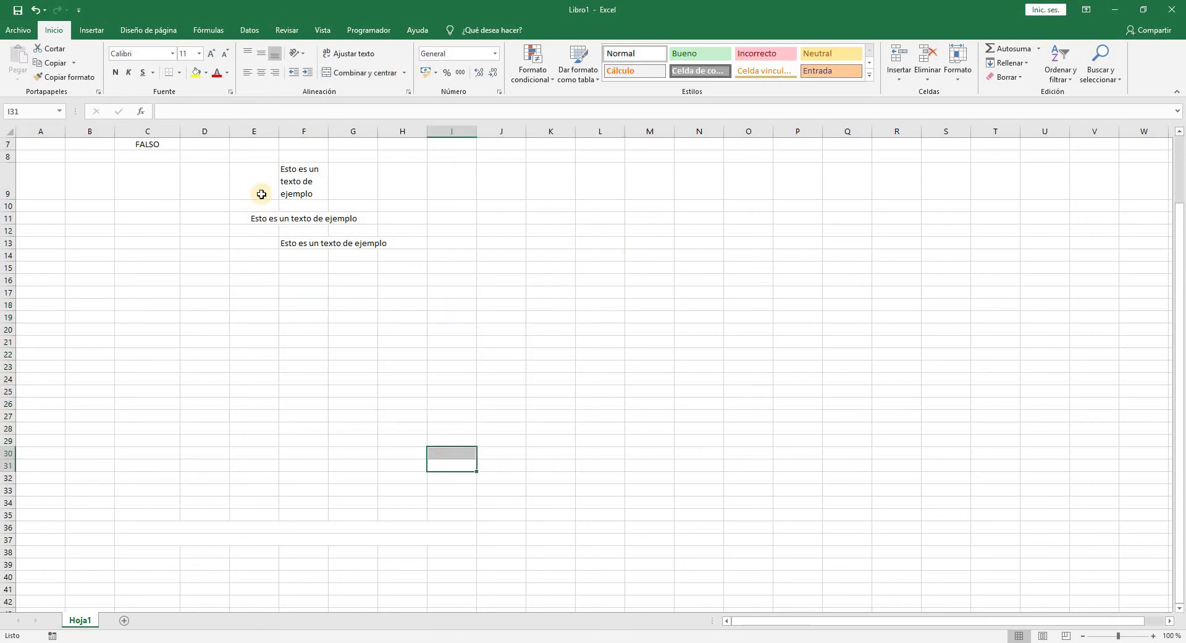
# Examine cell F11 and its neighbouring cells to see which one actually holds the sample text
pyautogui.click(298, 217)
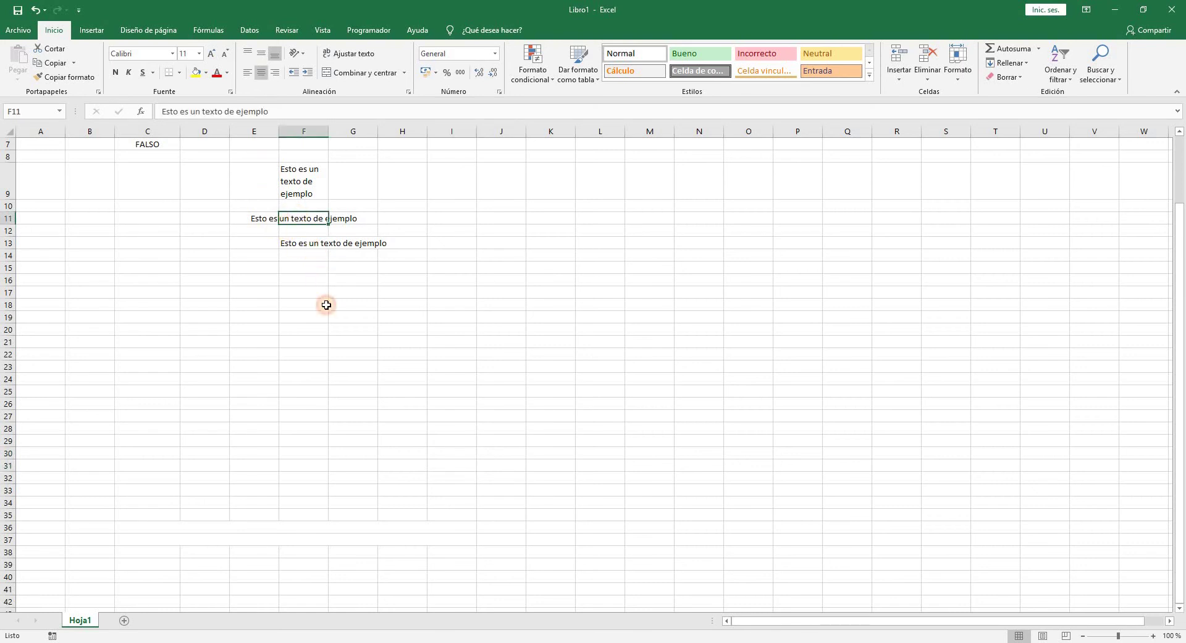
pyautogui.press('Down')
pyautogui.press('Down')
pyautogui.press('Right')
pyautogui.press('Up')
pyautogui.press('Up')
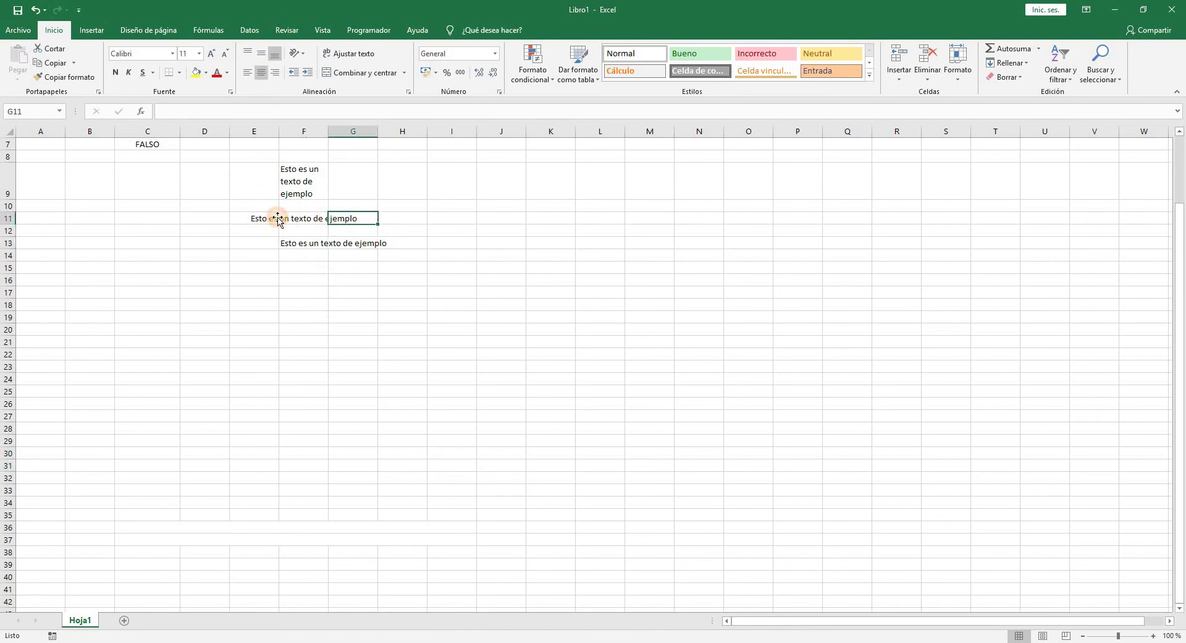
pyautogui.press('Left')
pyautogui.press('Left')
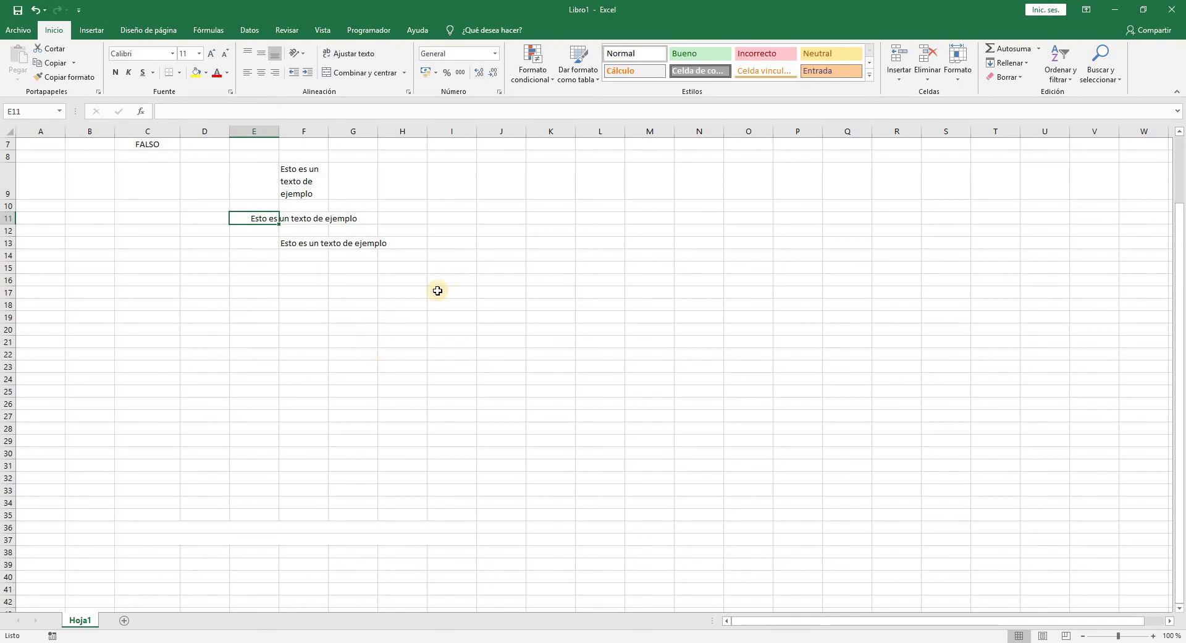
pyautogui.click(452, 188)
pyautogui.click(472, 255)
pyautogui.click(423, 314)
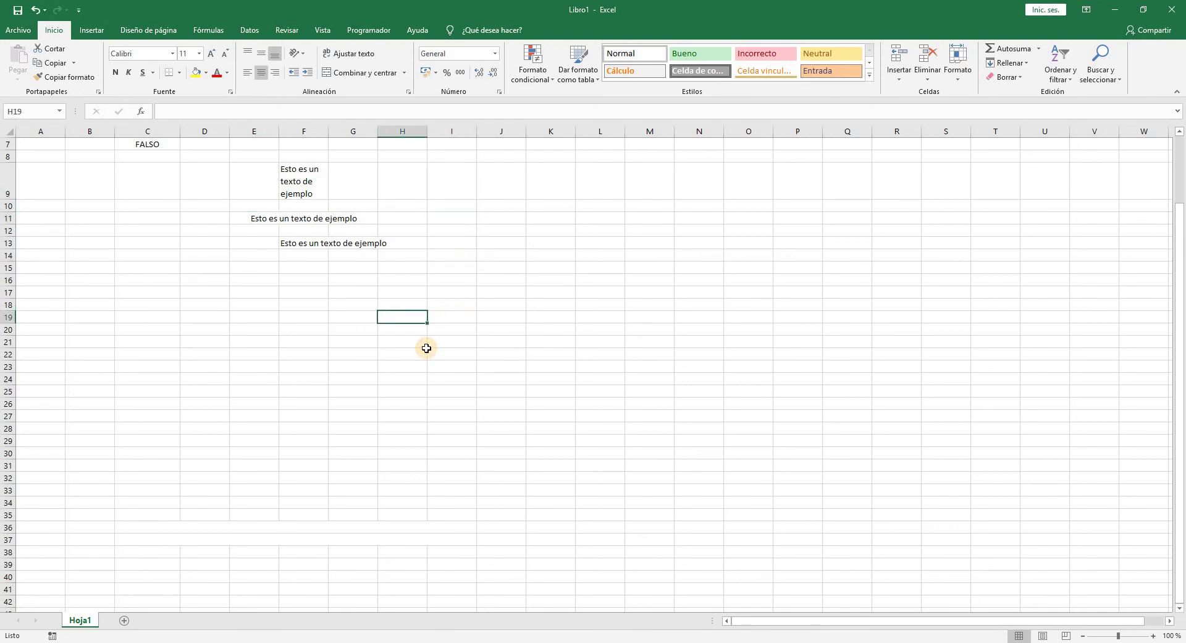